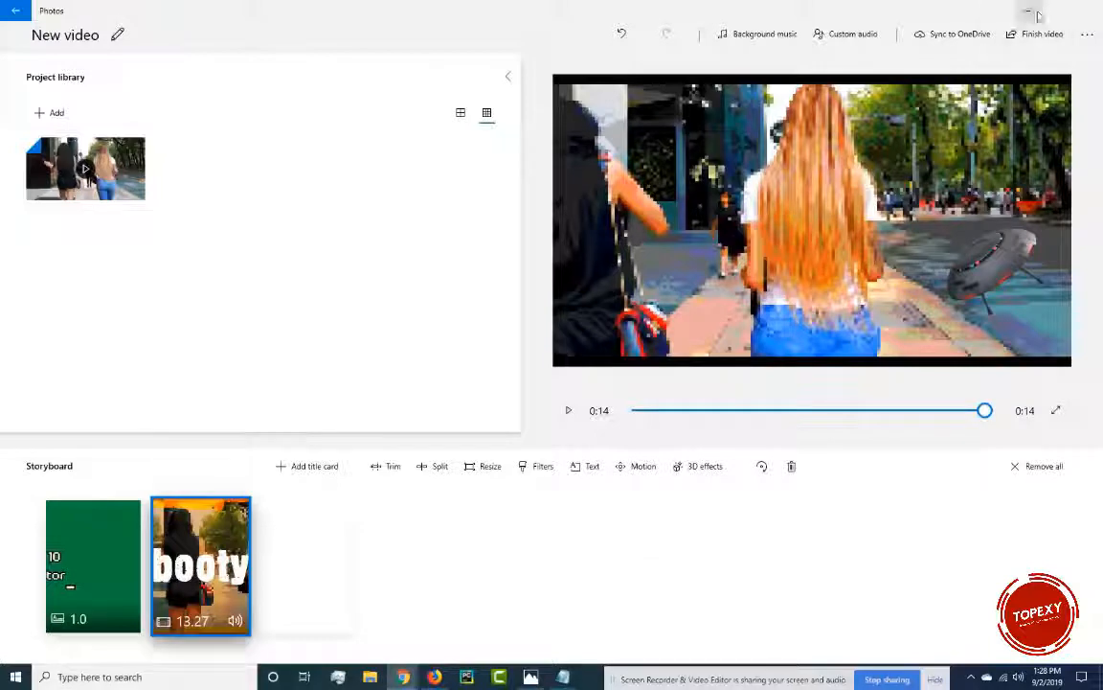
{"action": "left_click", "coordinate": [107, 678]}
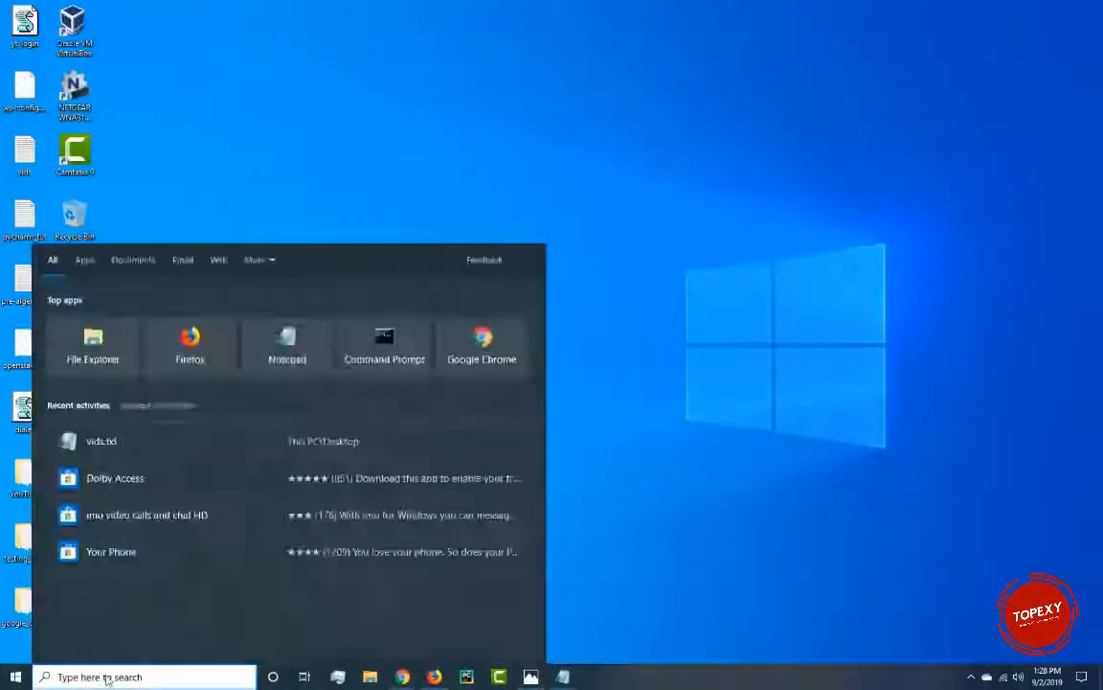
{"action": "type", "text": "video"}
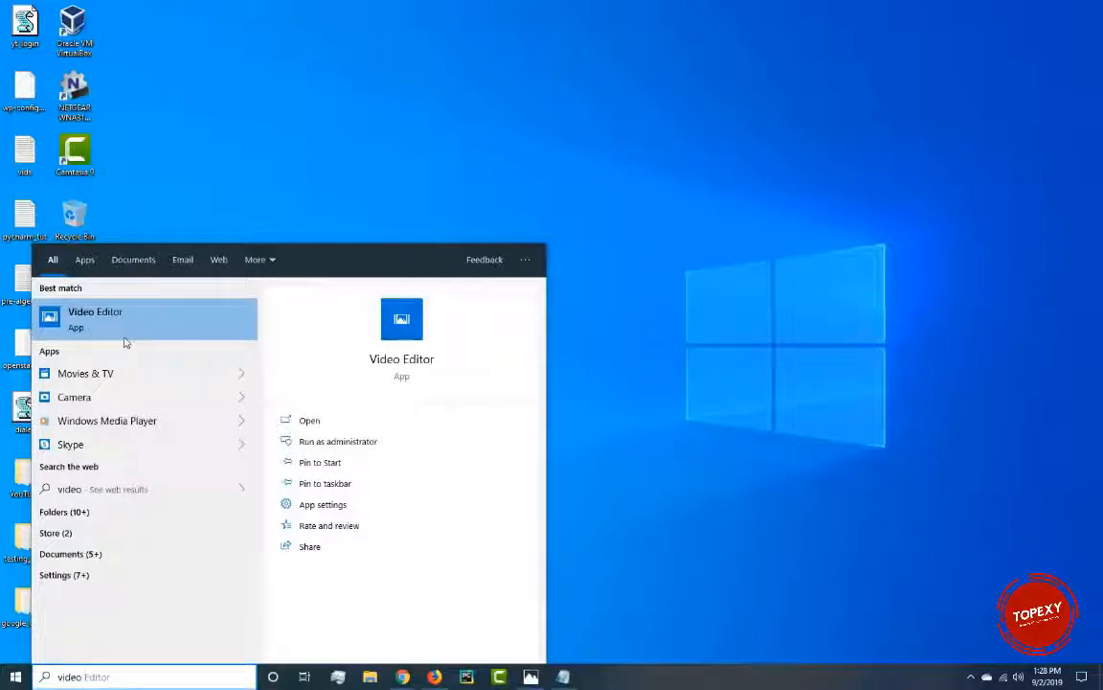
{"action": "left_click", "coordinate": [101, 320]}
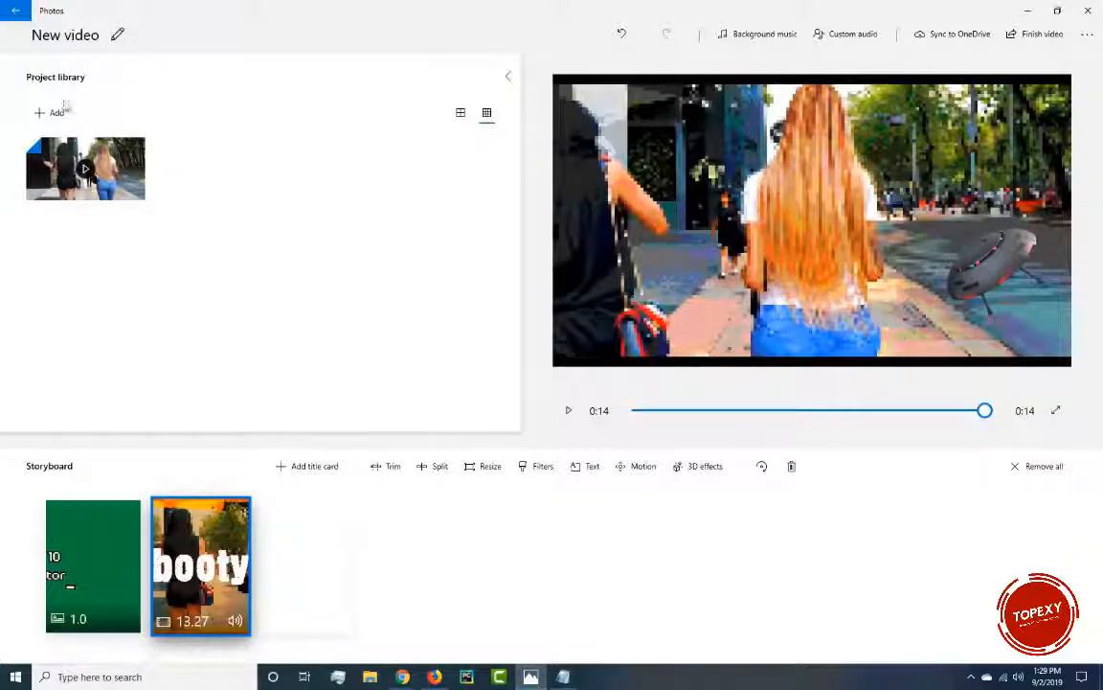
{"action": "left_click", "coordinate": [1088, 12]}
Launch Video Editor from the Windows search and create a blank video project named New video
{"action": "left_click", "coordinate": [141, 677]}
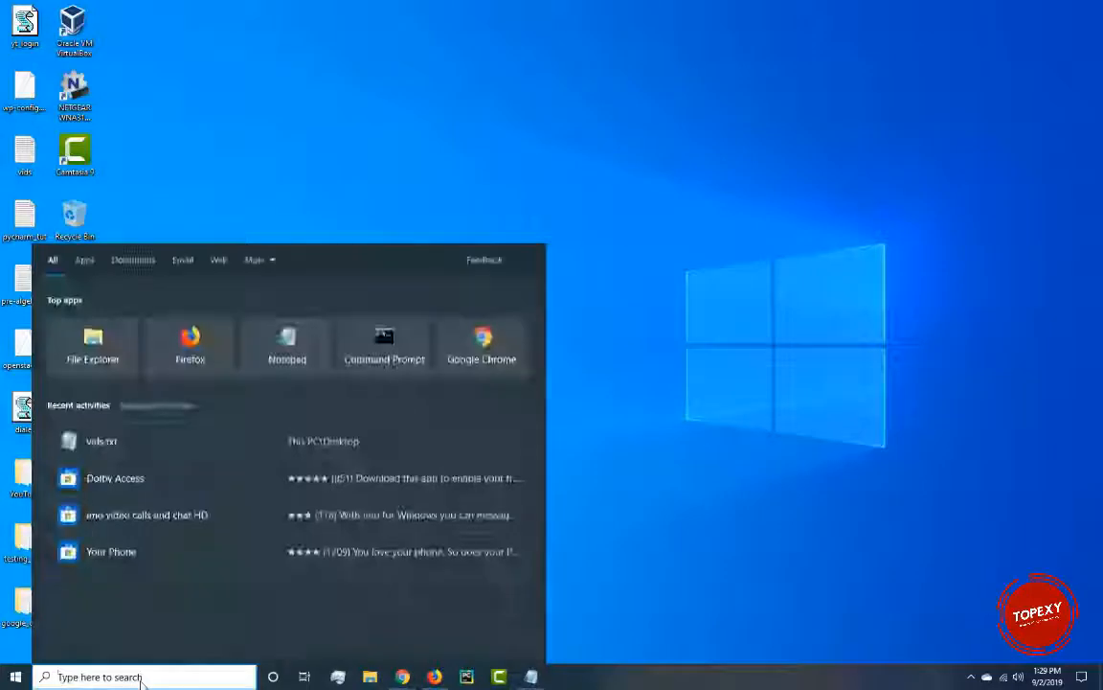
{"action": "type", "text": "video"}
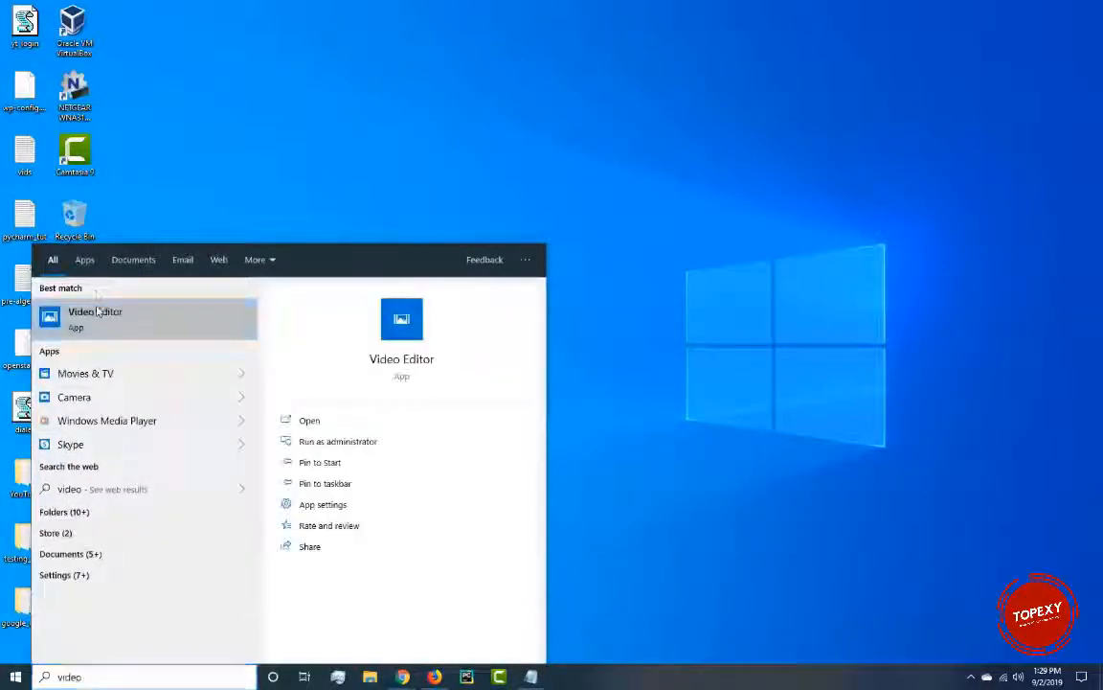
{"action": "left_click", "coordinate": [97, 311]}
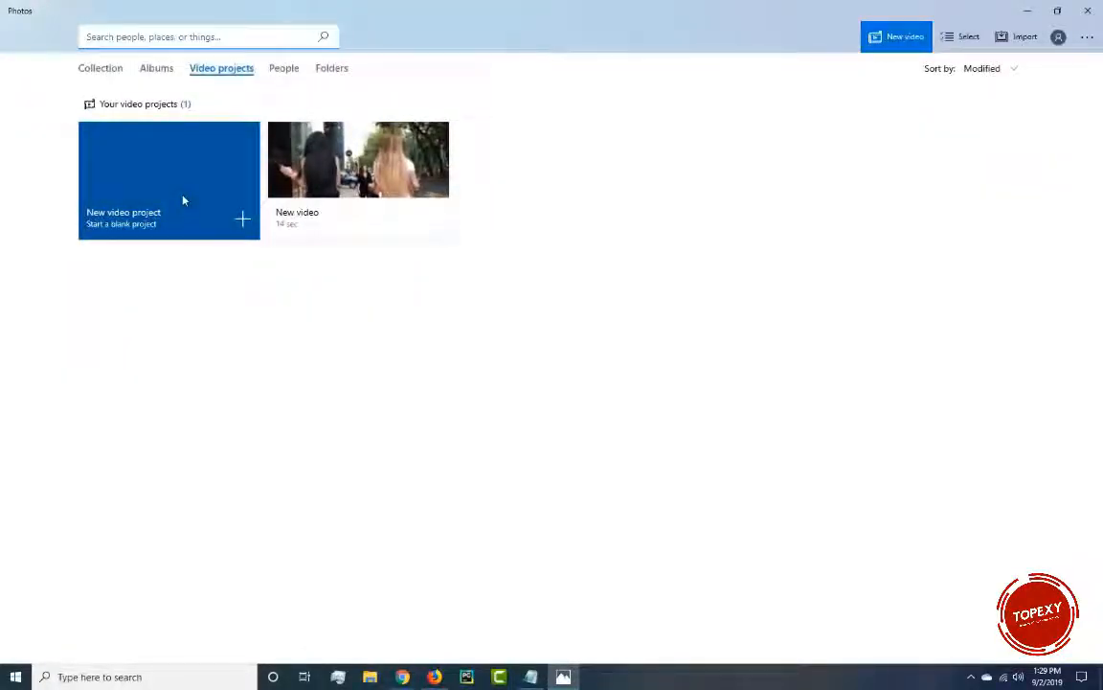
{"action": "left_click", "coordinate": [164, 175]}
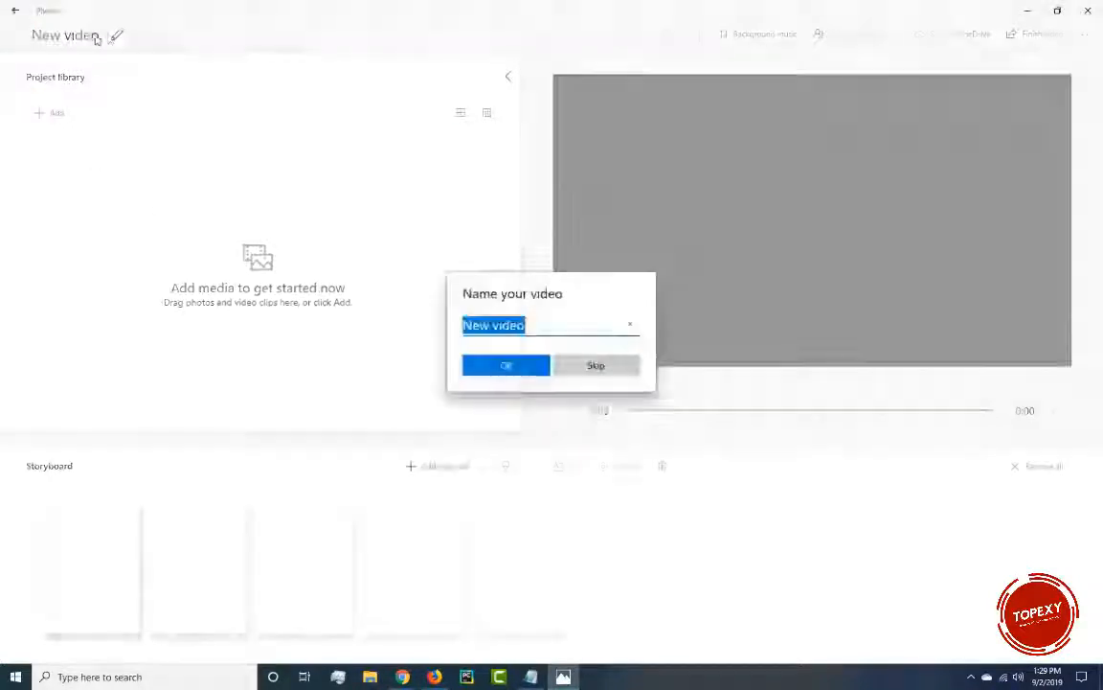
{"action": "left_click", "coordinate": [505, 364]}
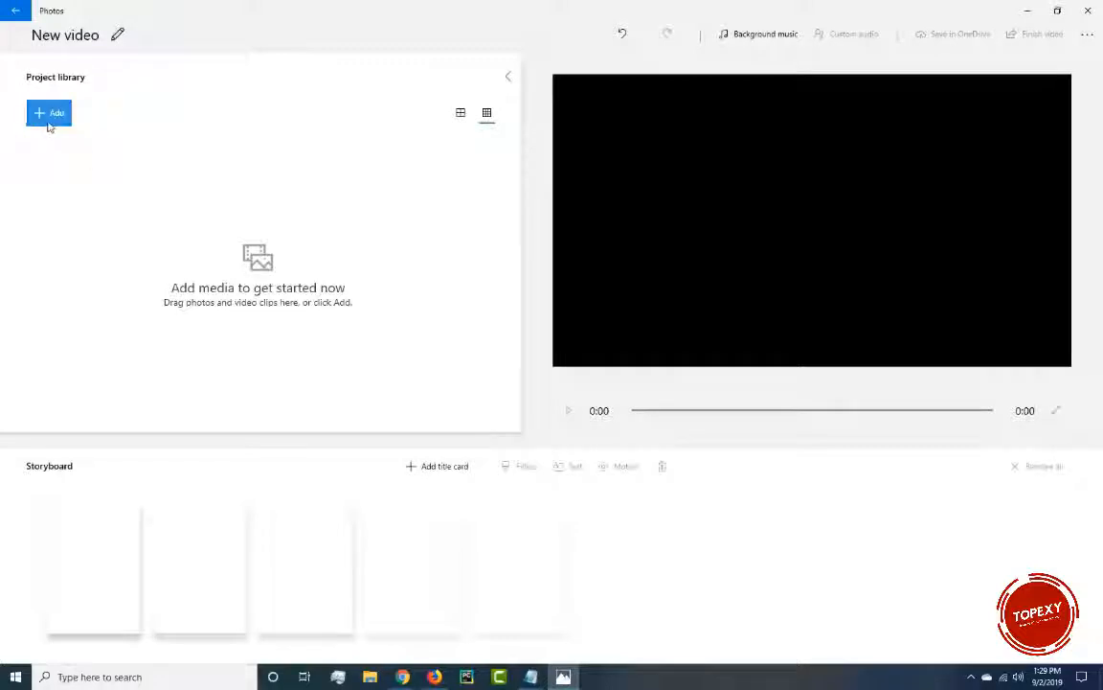
{"action": "left_click", "coordinate": [49, 115]}
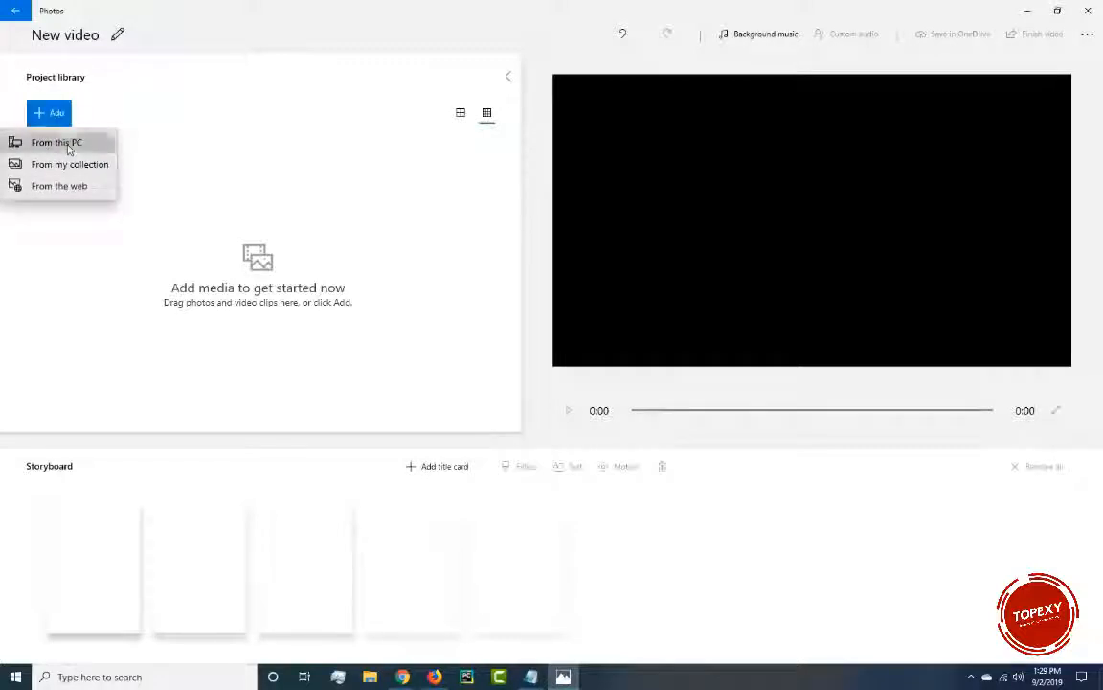
{"action": "left_click", "coordinate": [68, 147]}
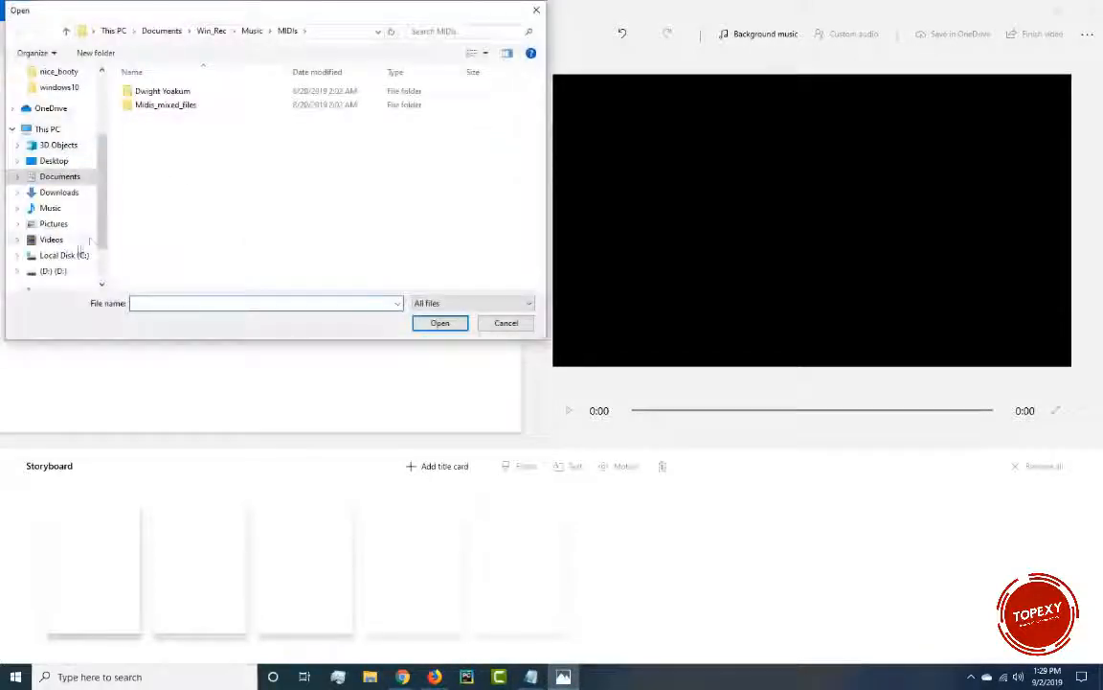
{"action": "scroll", "coordinate": [58, 192], "scroll_direction": "down", "scroll_amount": 2}
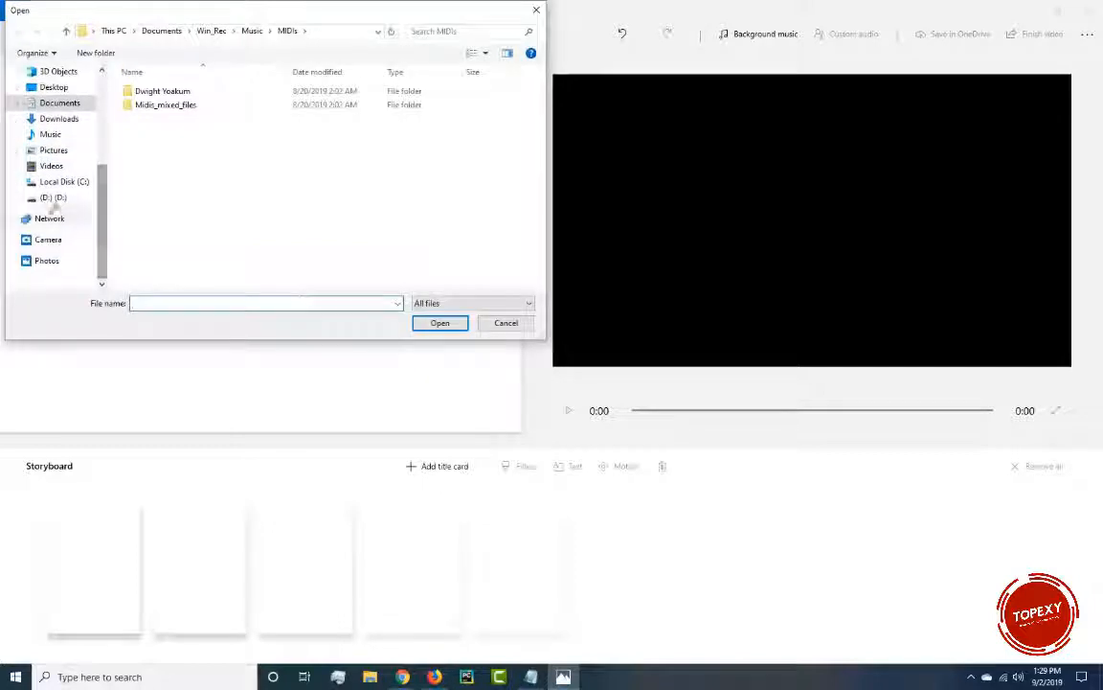
{"action": "left_click", "coordinate": [507, 324]}
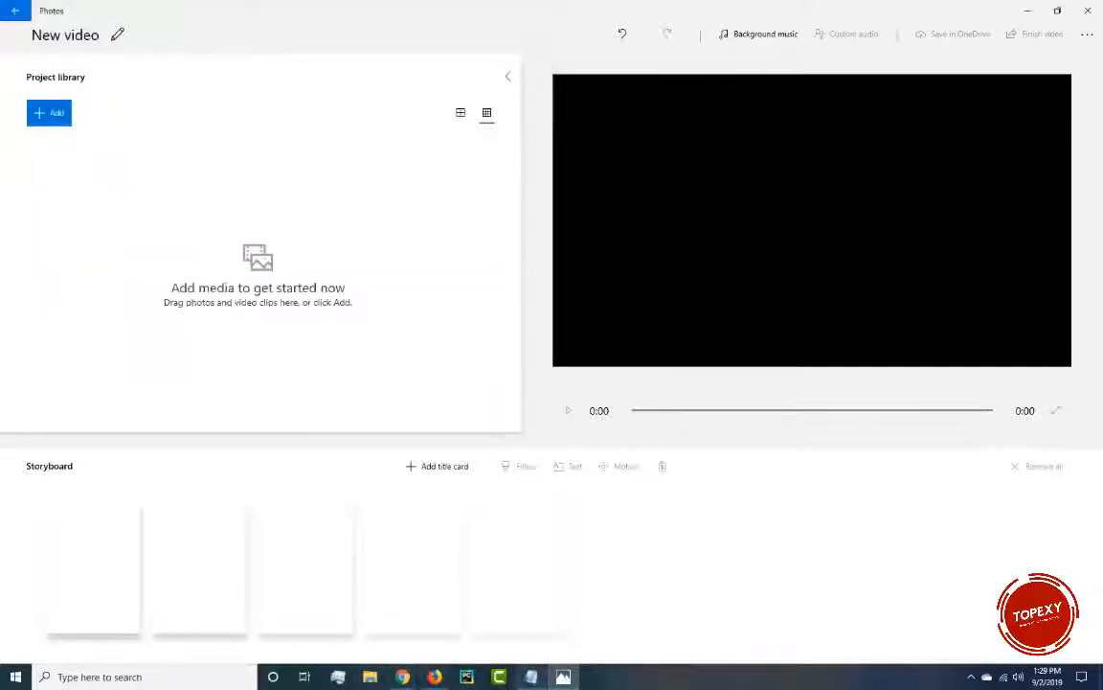
Switch to File Explorer and play the testBooty2 video from the windows10 folder, closing the player when it ends
{"action": "left_click", "coordinate": [1024, 13]}
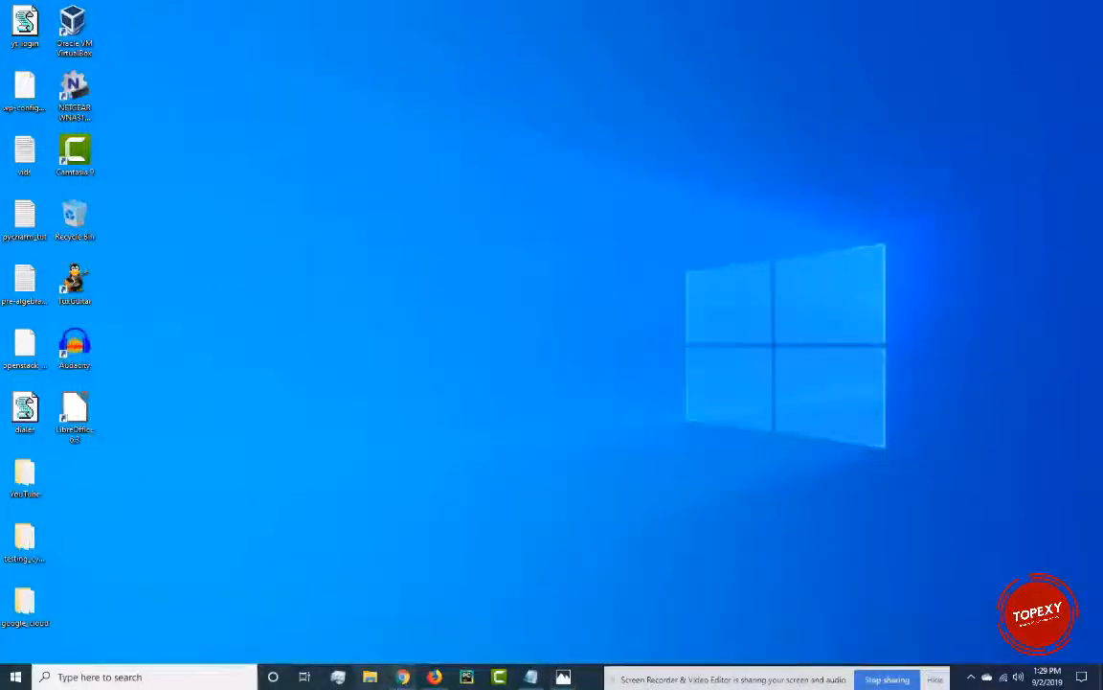
{"action": "left_click", "coordinate": [369, 676]}
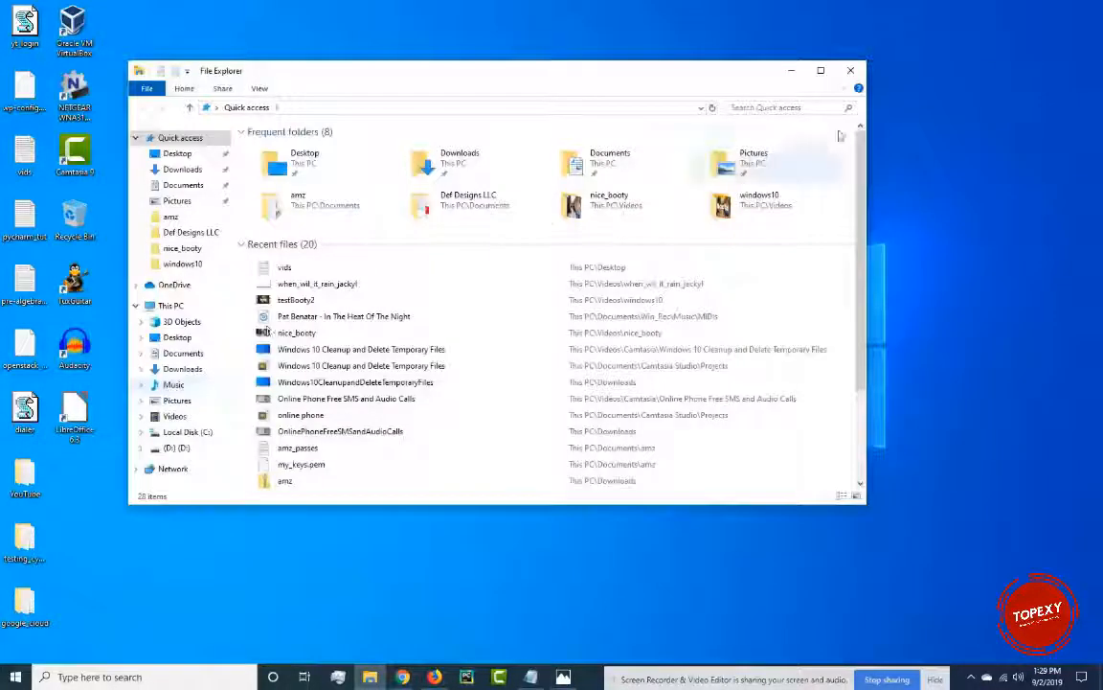
{"action": "double_click", "coordinate": [771, 201]}
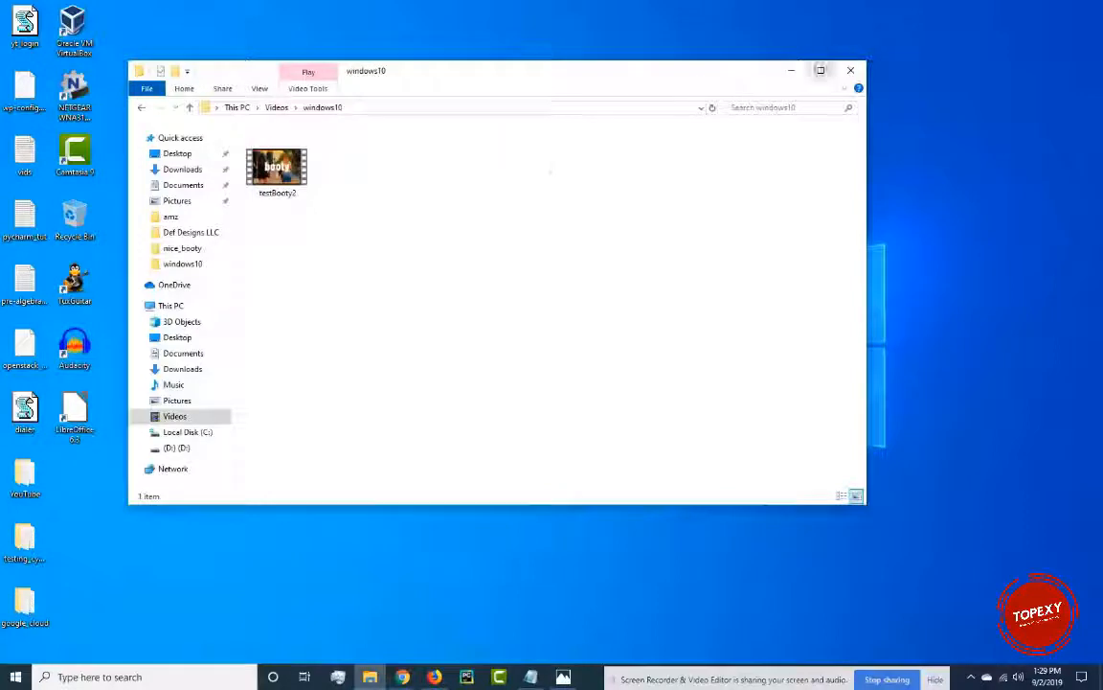
{"action": "left_click", "coordinate": [821, 70]}
{"action": "left_click", "coordinate": [165, 108]}
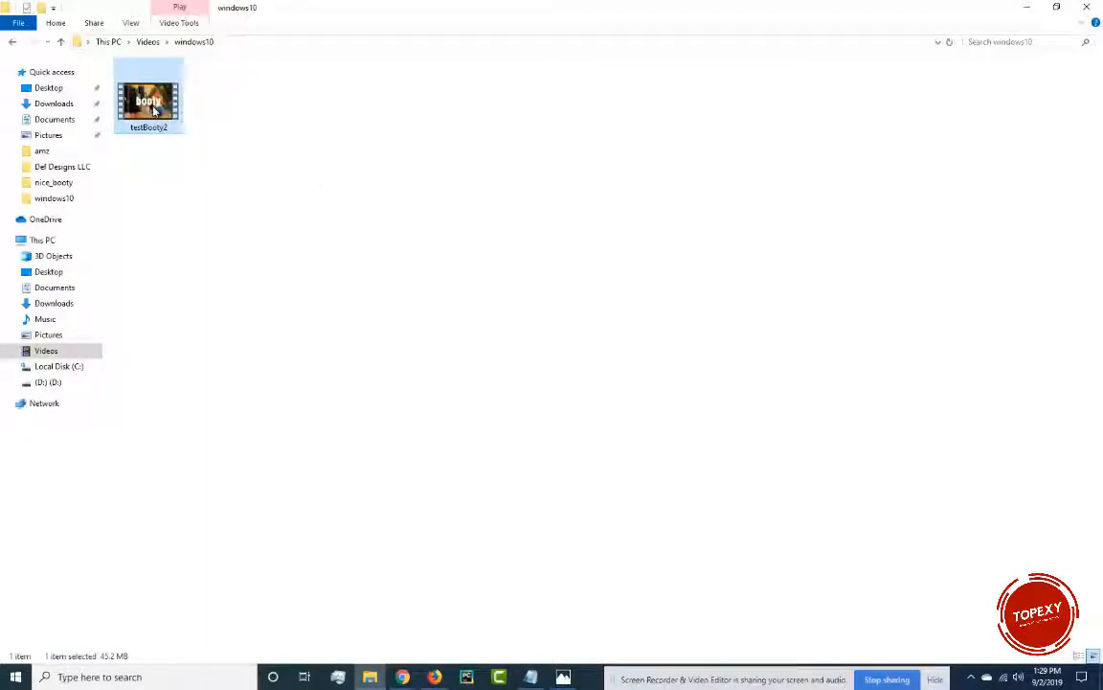
{"action": "double_click", "coordinate": [154, 111]}
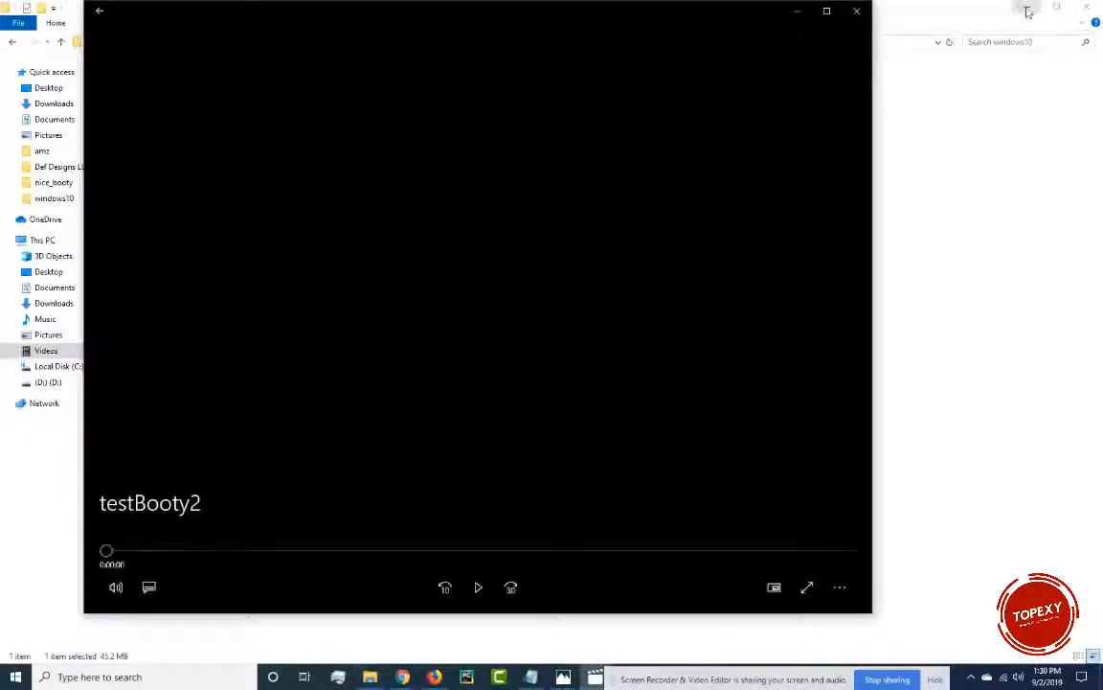
{"action": "left_click", "coordinate": [1028, 11]}
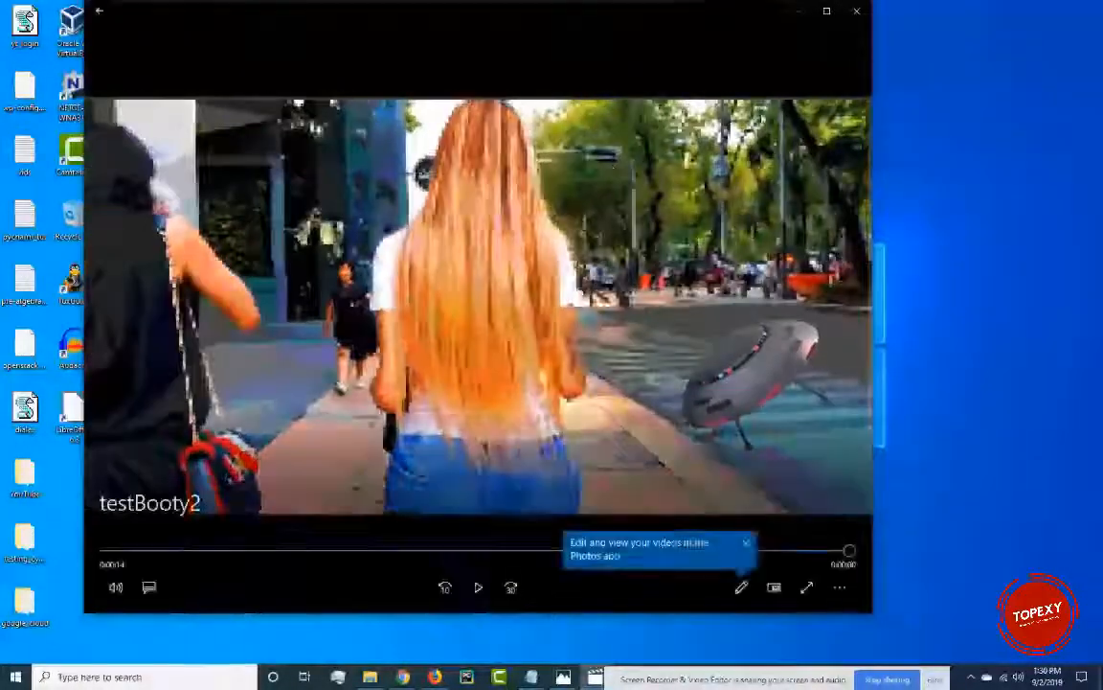
{"action": "left_click", "coordinate": [857, 11]}
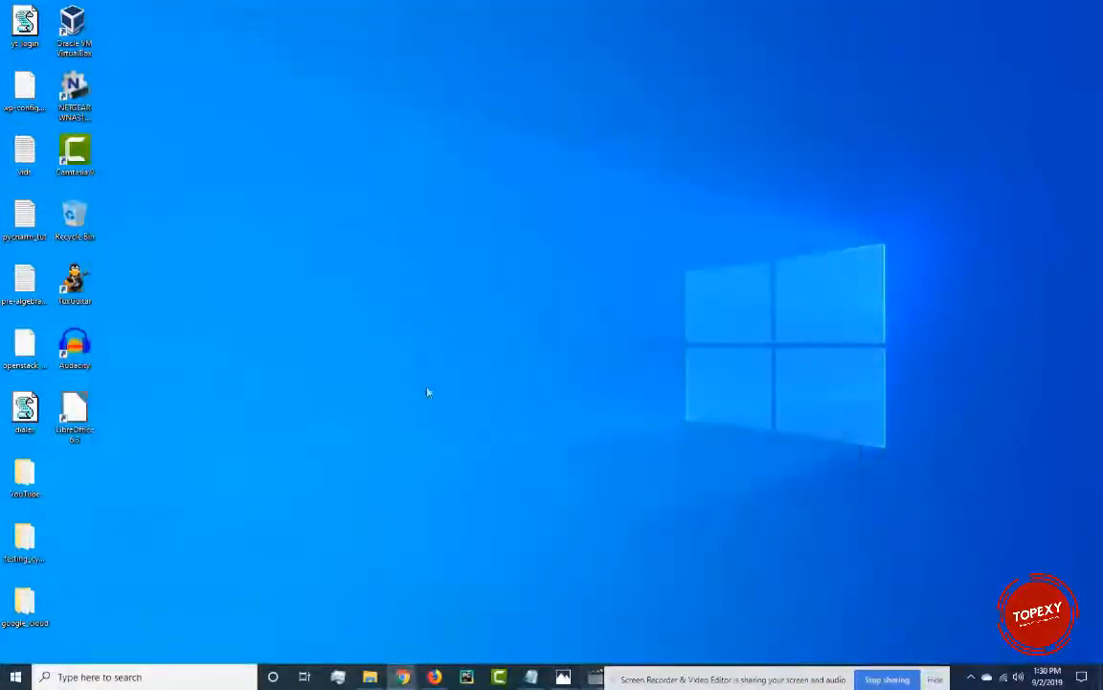
Switch back to Photos and add the nice_booty video from the Videos\nice_booty folder on this PC to the project library
{"action": "left_click", "coordinate": [563, 676]}
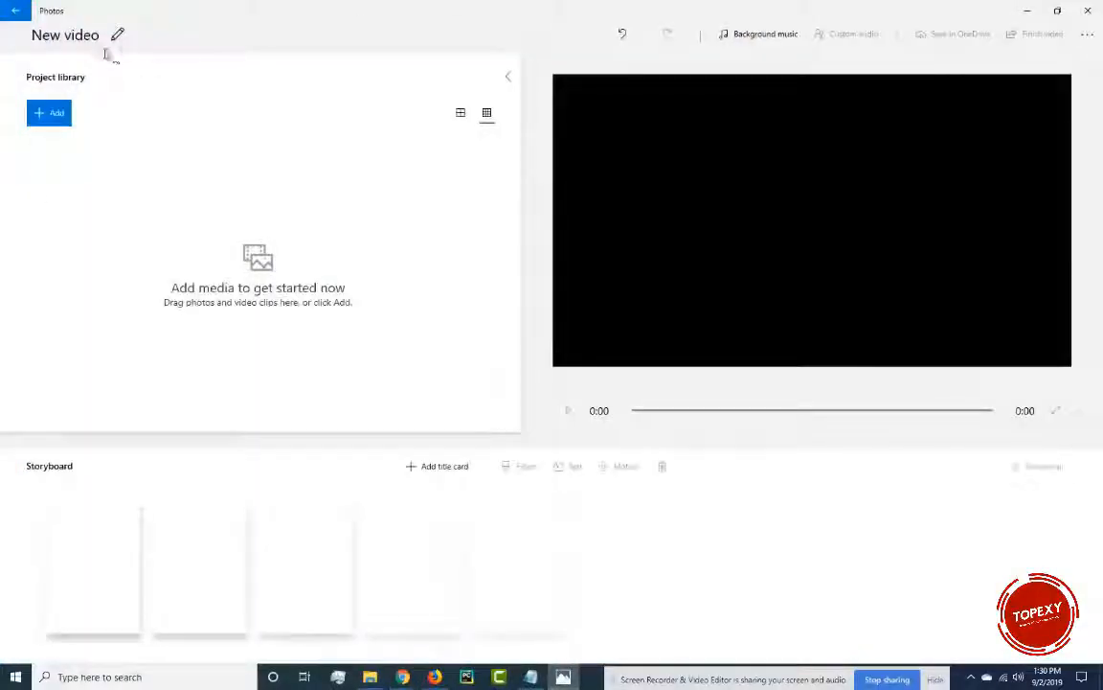
{"action": "left_click", "coordinate": [58, 119]}
{"action": "left_click", "coordinate": [58, 143]}
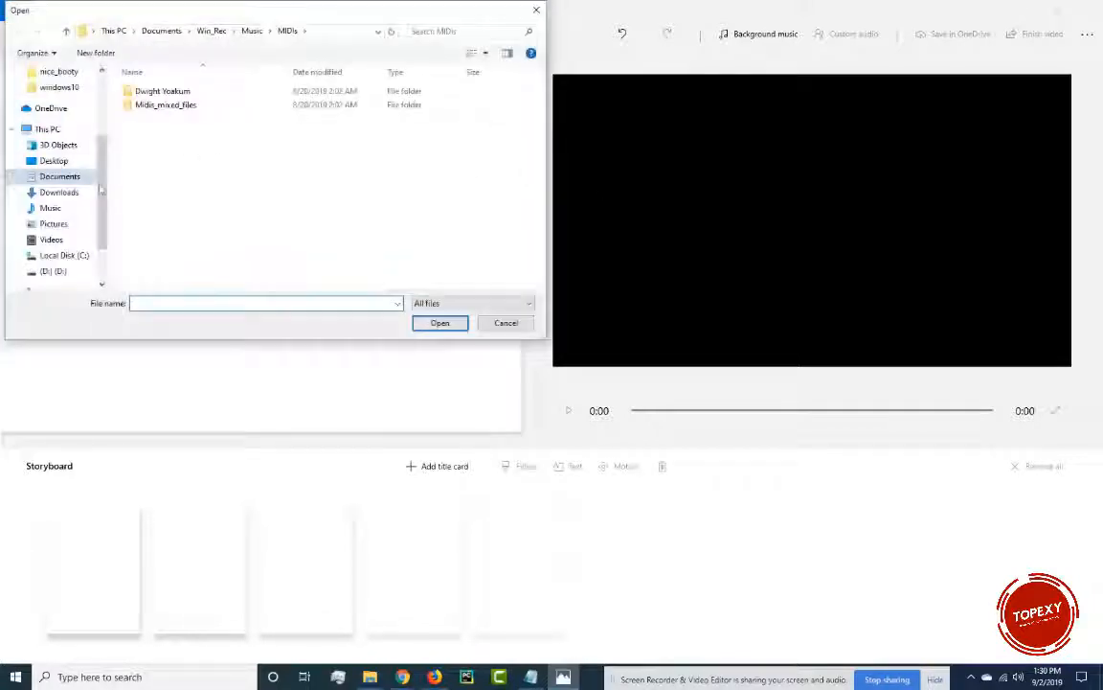
{"action": "left_click", "coordinate": [60, 241]}
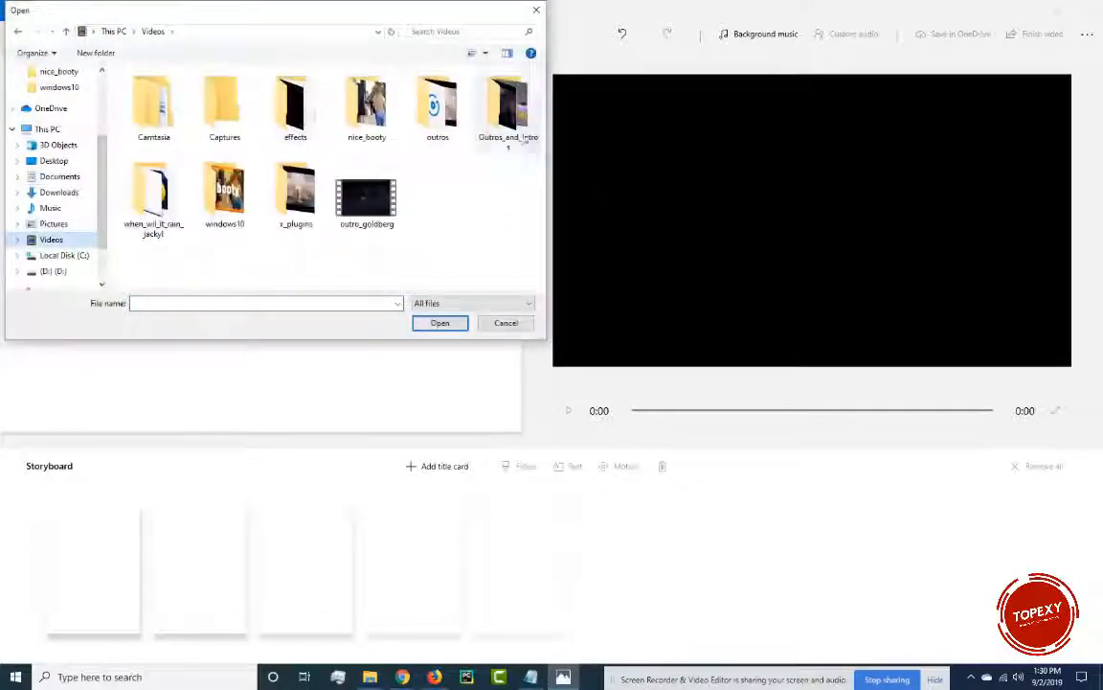
{"action": "double_click", "coordinate": [381, 131]}
{"action": "left_click", "coordinate": [173, 129]}
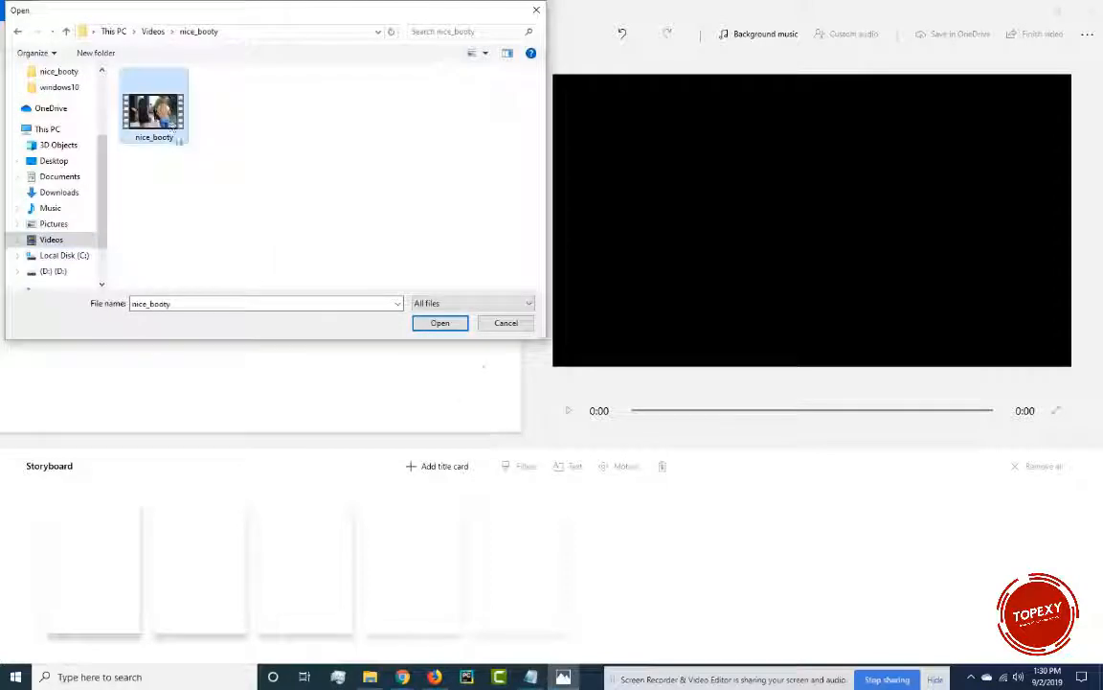
{"action": "left_click", "coordinate": [445, 328]}
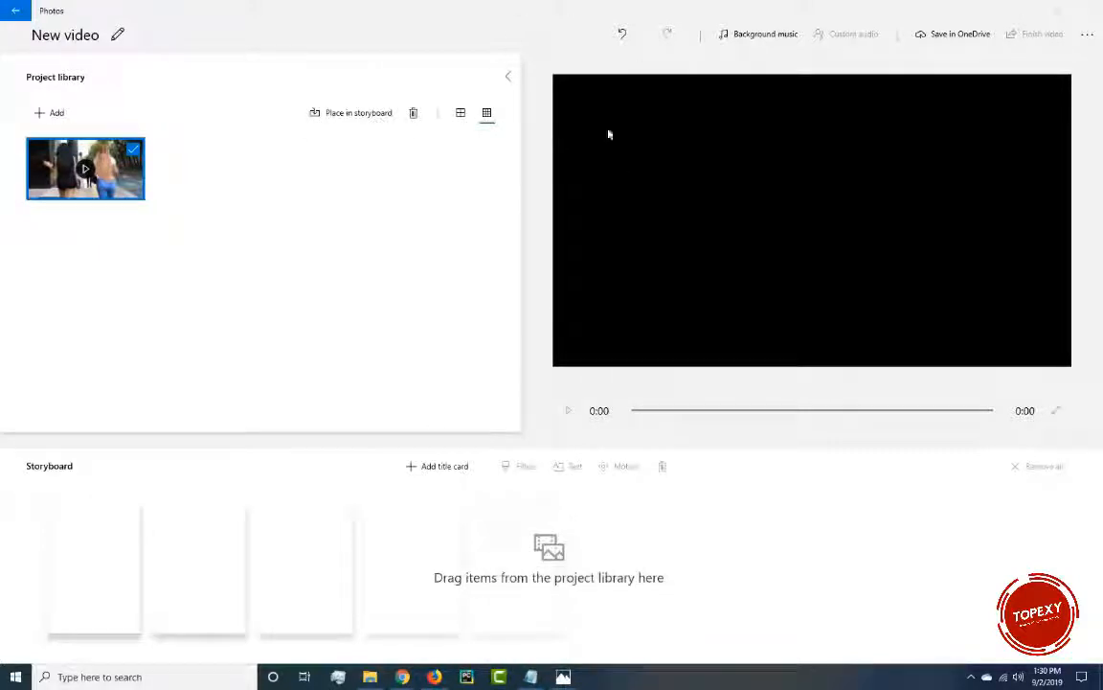
Add a title card to the storyboard and set its text to "Windows 10 video editor tutorial"
{"action": "left_click", "coordinate": [433, 466]}
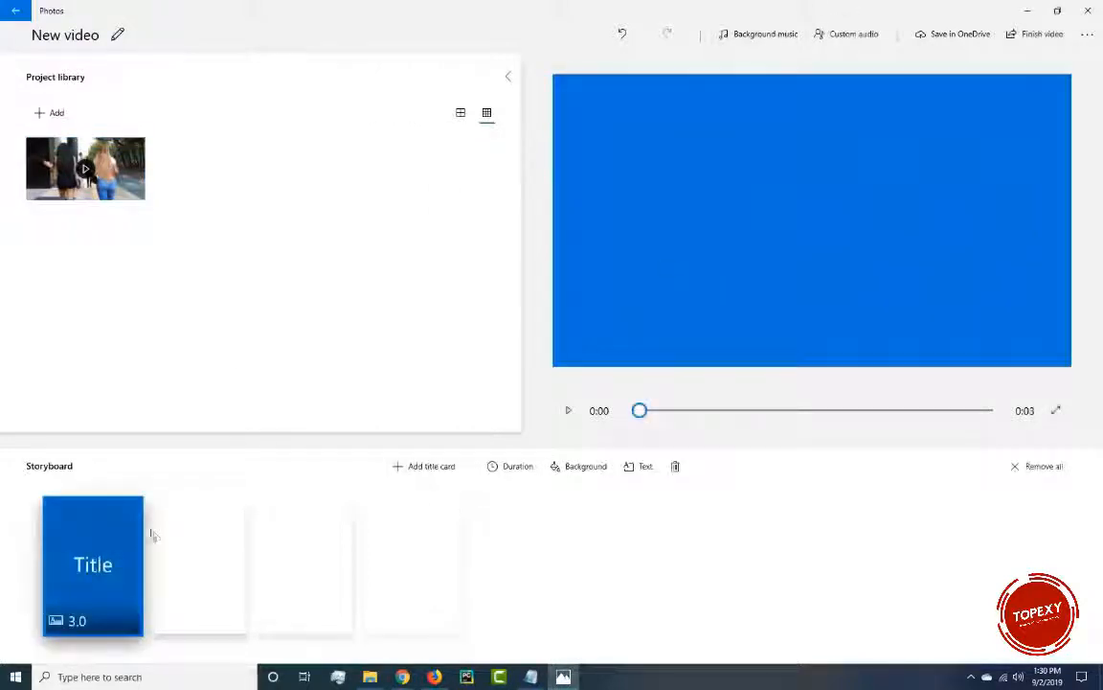
{"action": "right_click", "coordinate": [89, 565]}
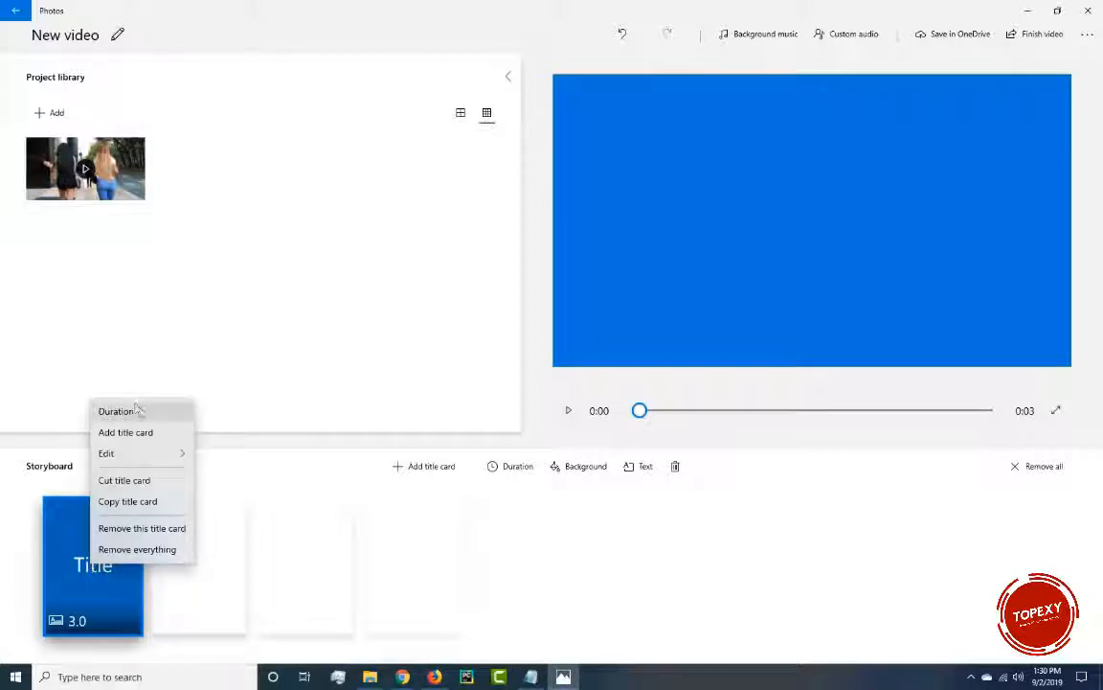
{"action": "mouse_move", "coordinate": [149, 464]}
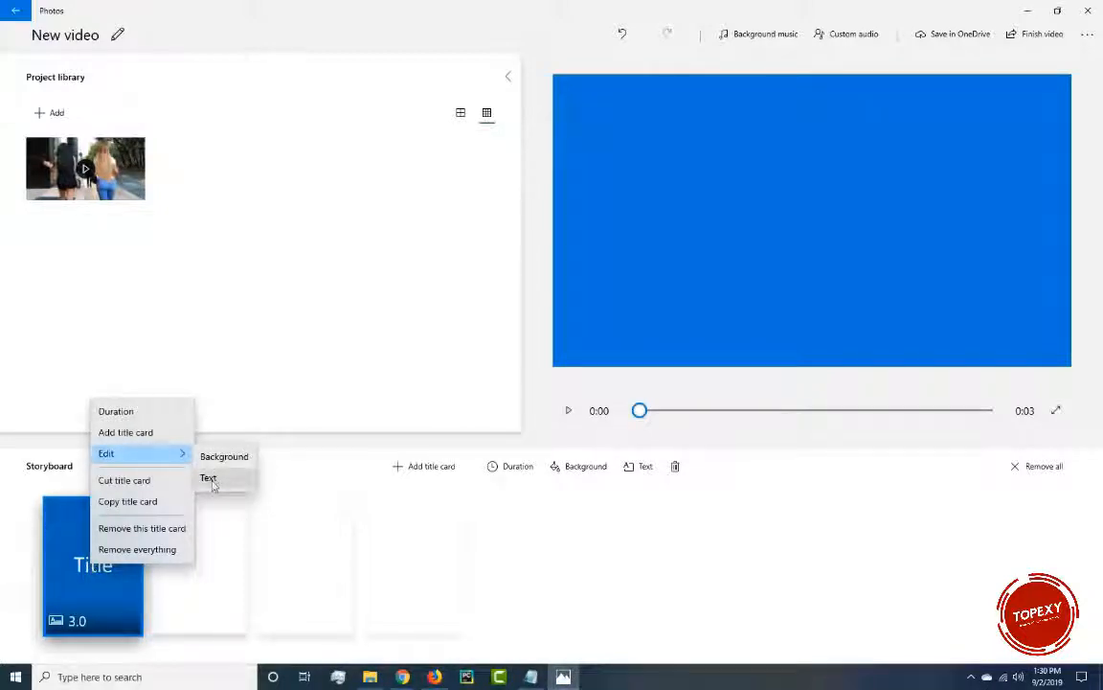
{"action": "left_click", "coordinate": [213, 484]}
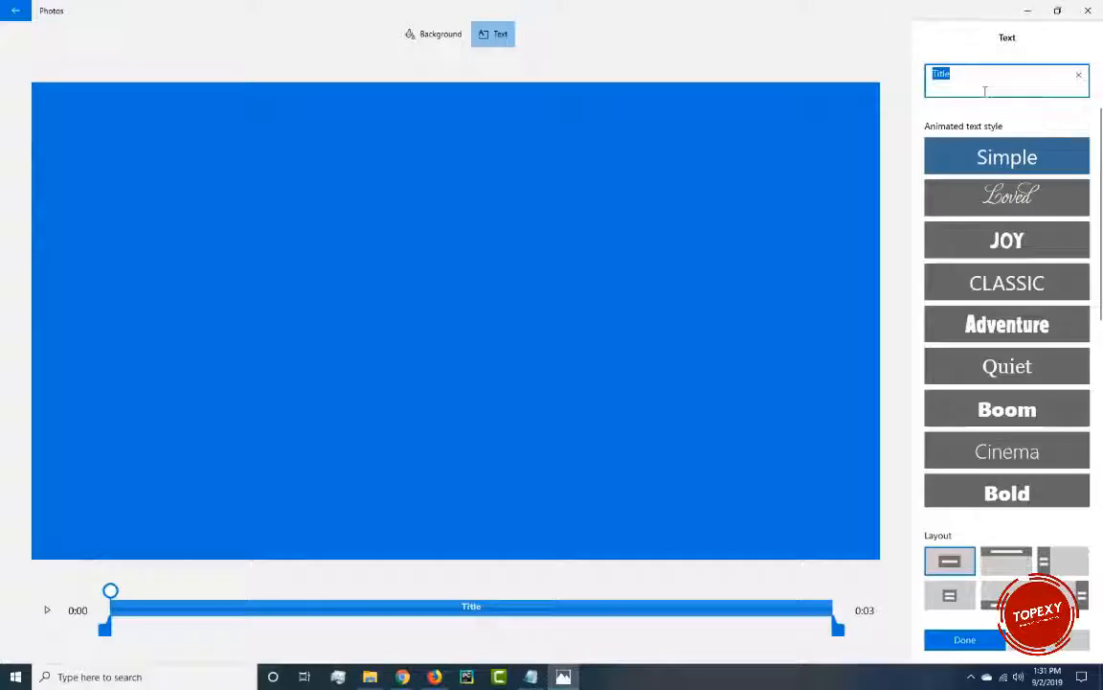
{"action": "type", "text": "Windows 10 video editor tutorial"}
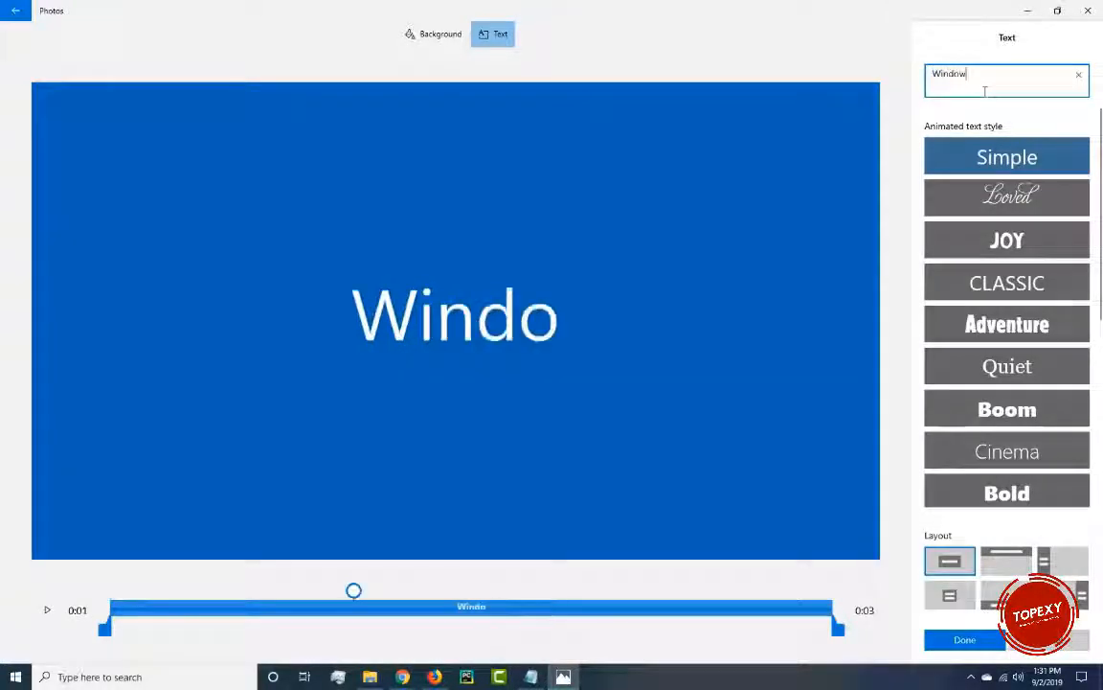
Try the Adventure text style, settle on Pixel, and choose the layout that places the title text along the card's left side
{"action": "left_click", "coordinate": [1049, 325]}
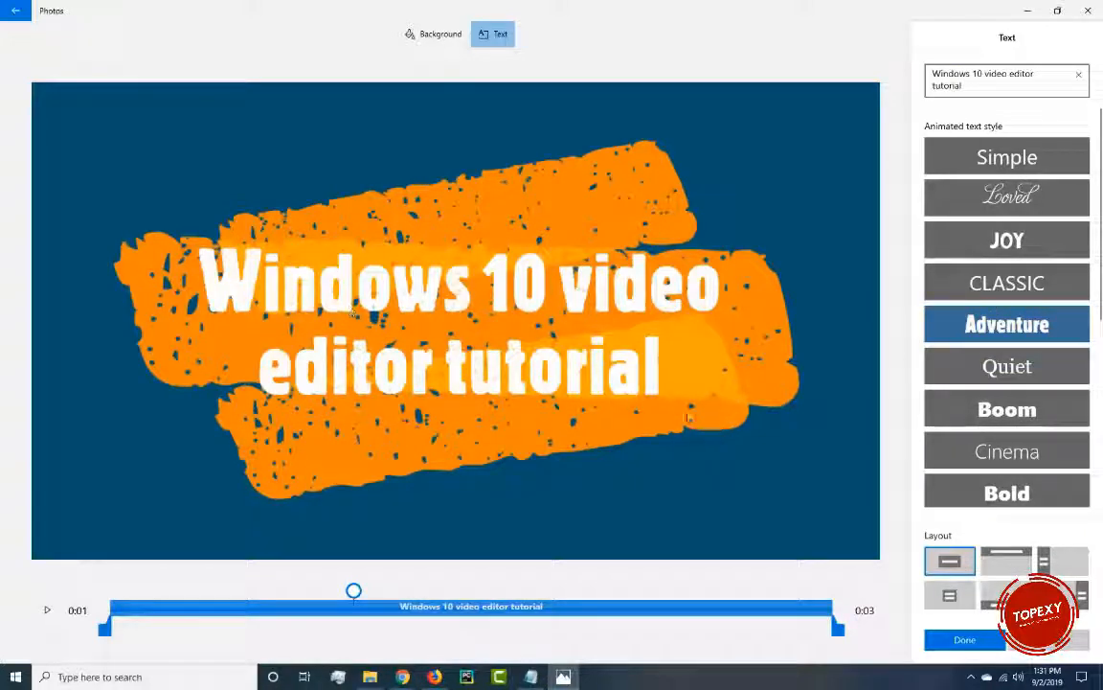
{"action": "scroll", "coordinate": [1050, 327], "scroll_direction": "down", "scroll_amount": 5}
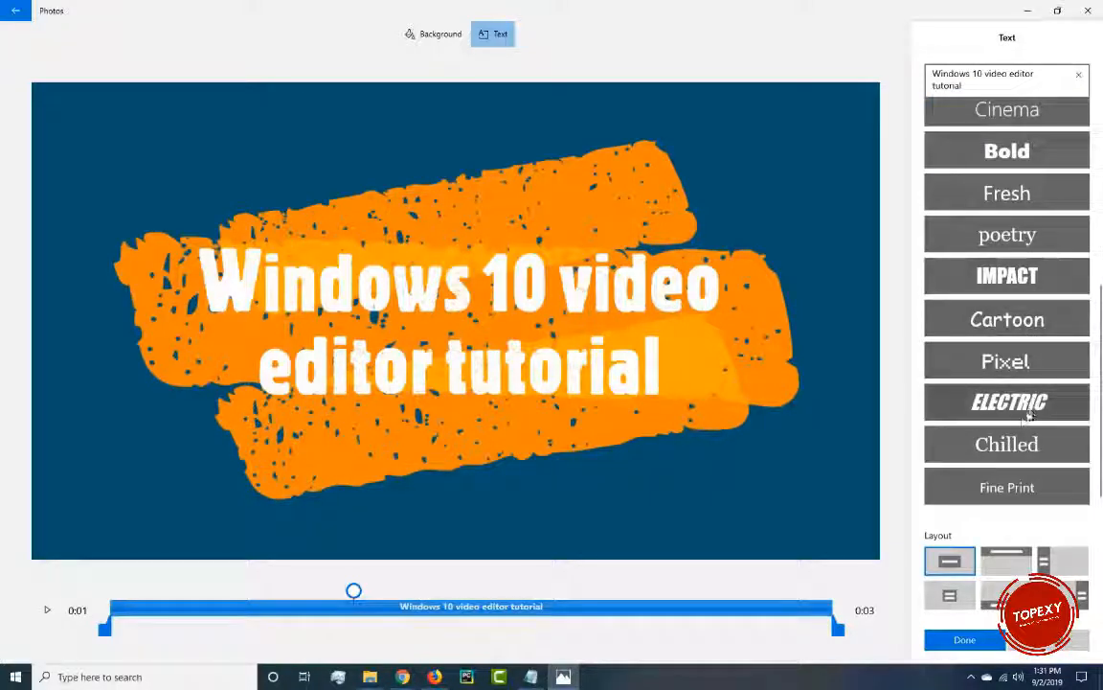
{"action": "left_click", "coordinate": [1019, 361]}
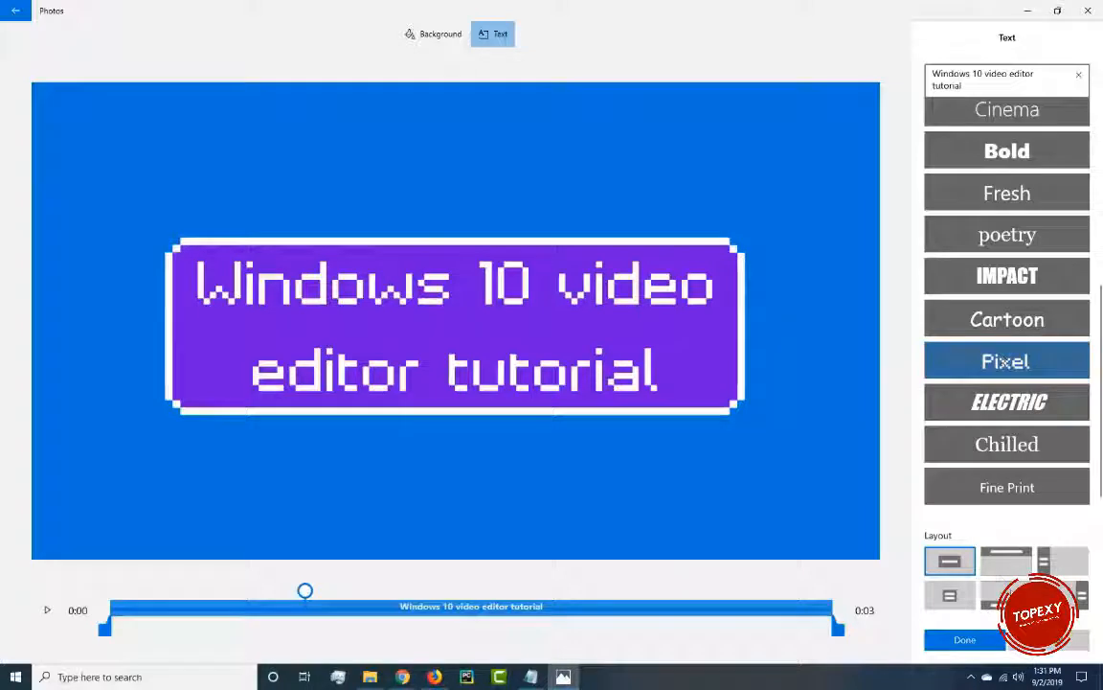
{"action": "left_click", "coordinate": [1061, 562]}
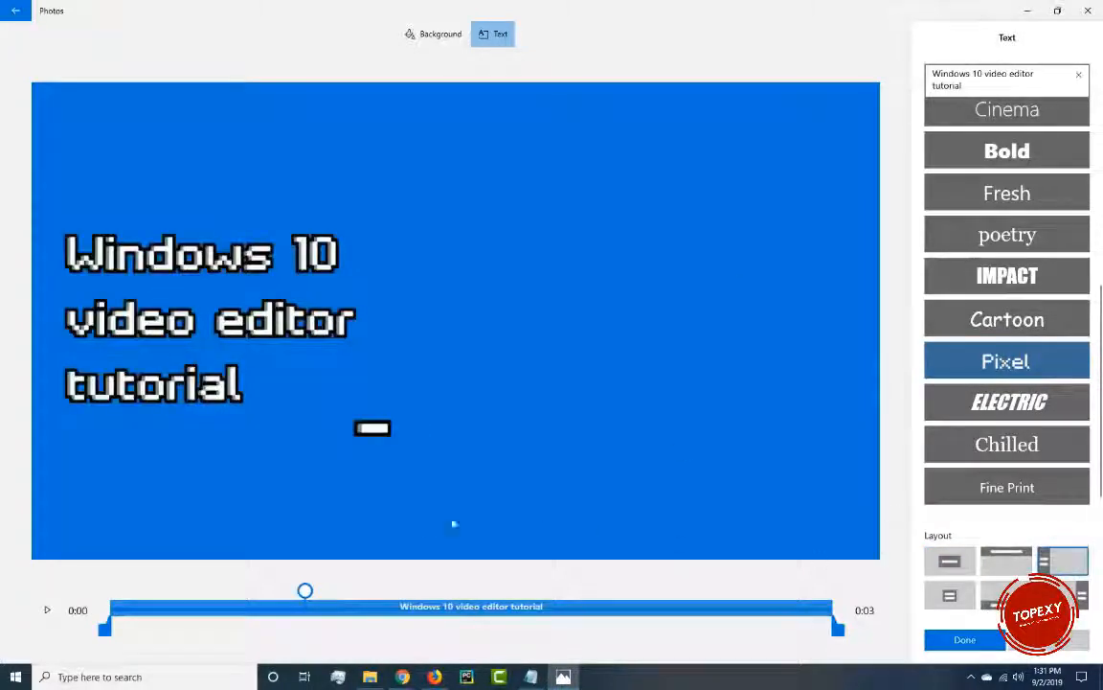
Change the title card's background to dark green and finish editing the card
{"action": "left_click", "coordinate": [423, 38]}
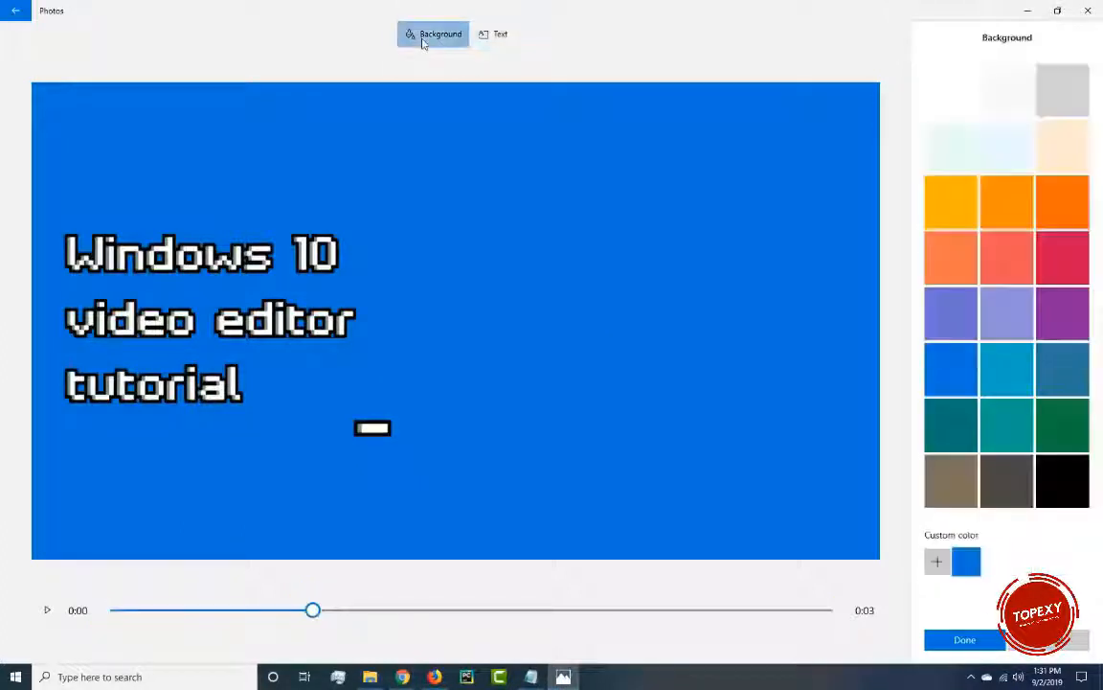
{"action": "left_click", "coordinate": [1072, 432]}
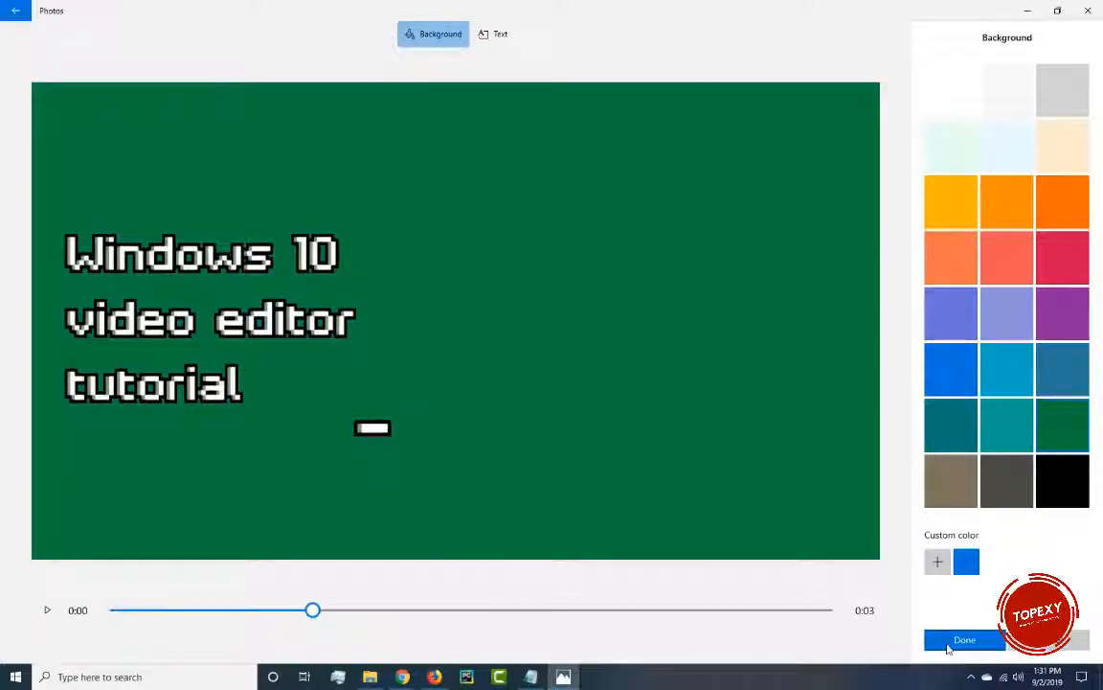
{"action": "left_click", "coordinate": [962, 639]}
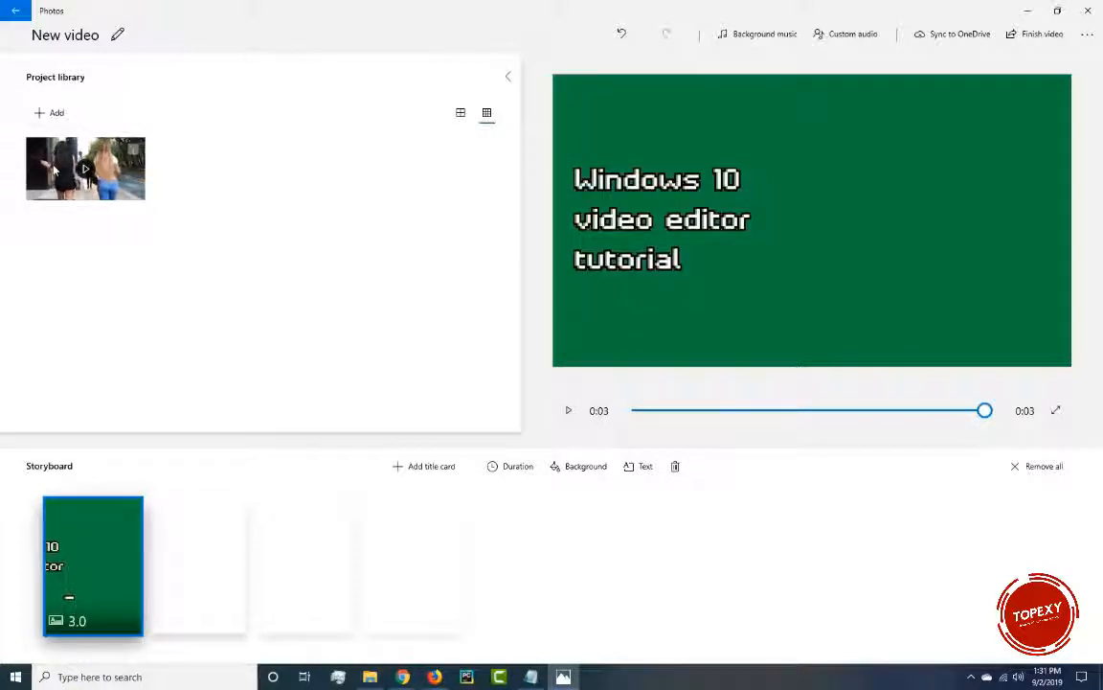
Place the nice_booty clip after the title card on the storyboard and preview the combined video from the beginning
{"action": "left_click_drag", "start_coordinate": [54, 169], "coordinate": [210, 592]}
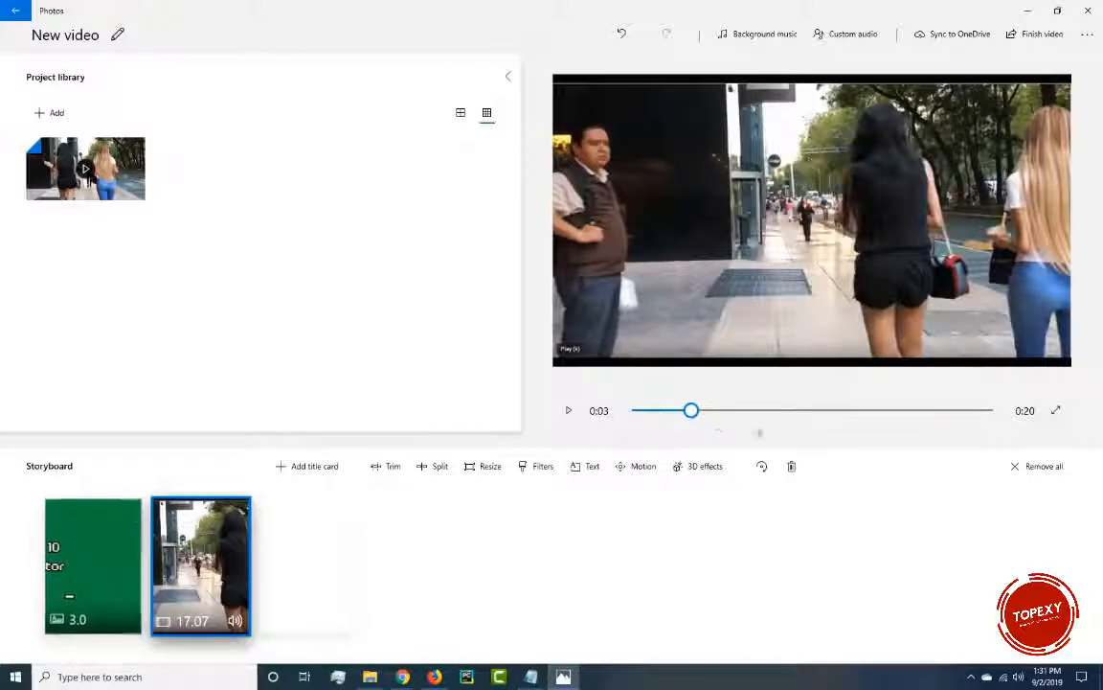
{"action": "left_click_drag", "start_coordinate": [692, 412], "coordinate": [601, 412]}
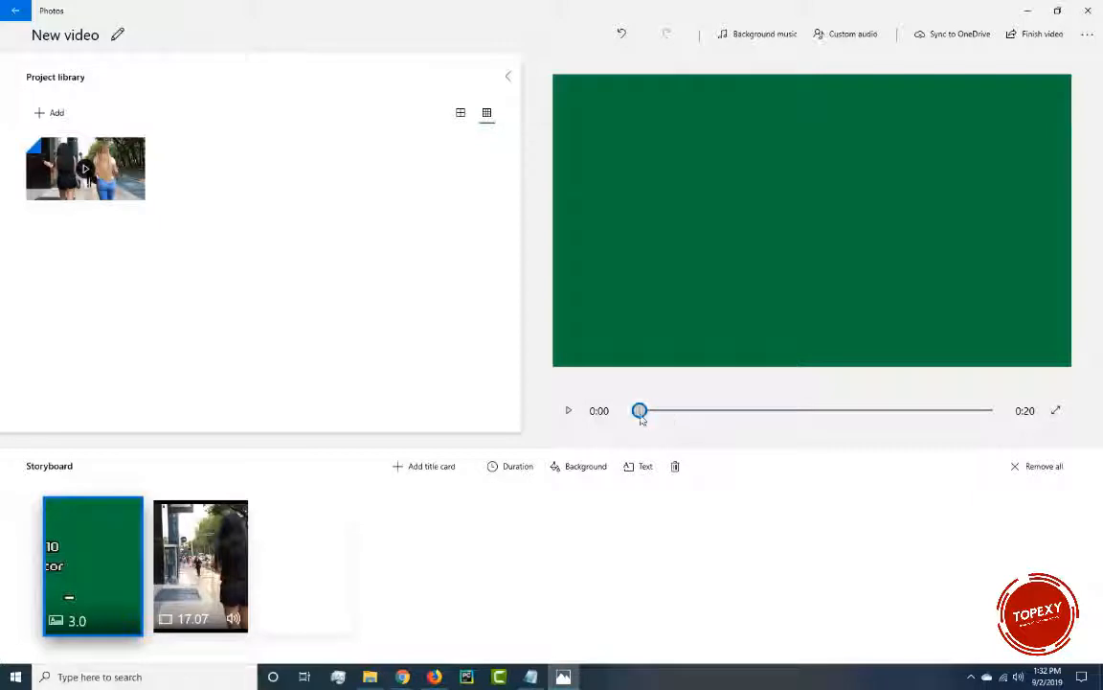
{"action": "left_click", "coordinate": [568, 412]}
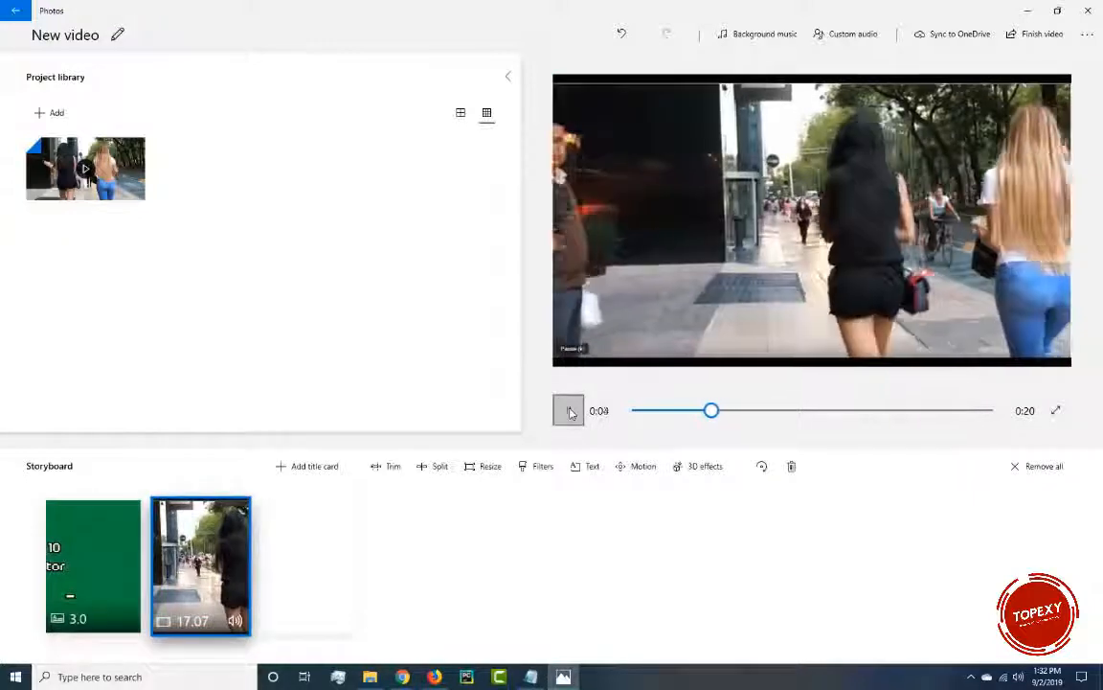
{"action": "left_click", "coordinate": [569, 411]}
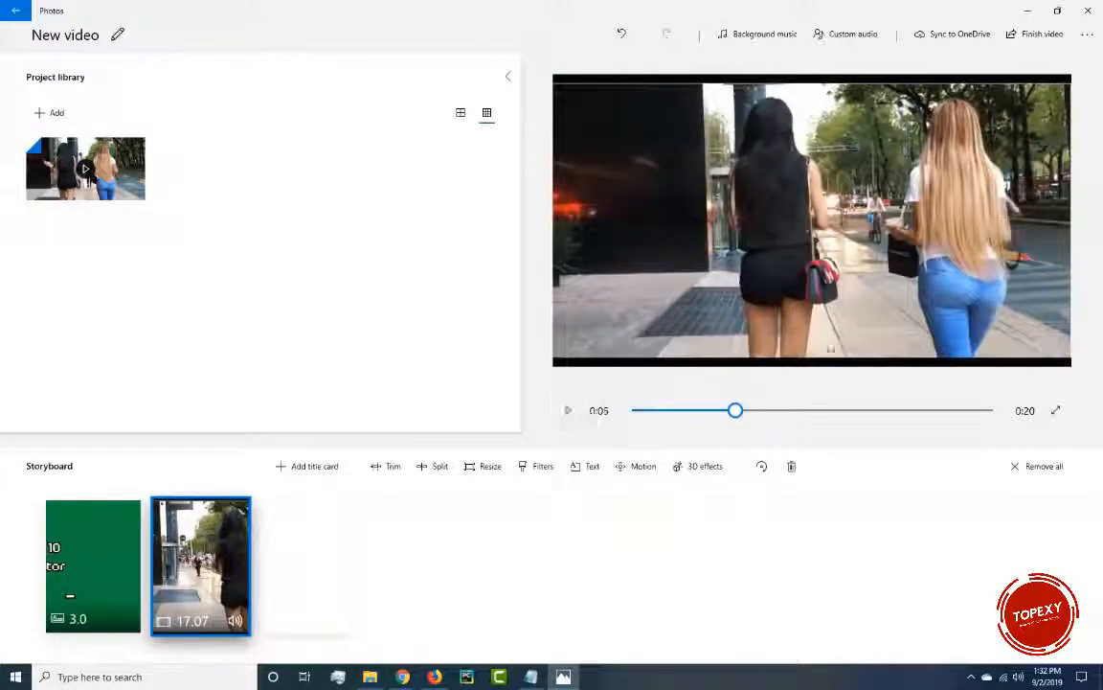
{"action": "left_click", "coordinate": [890, 409]}
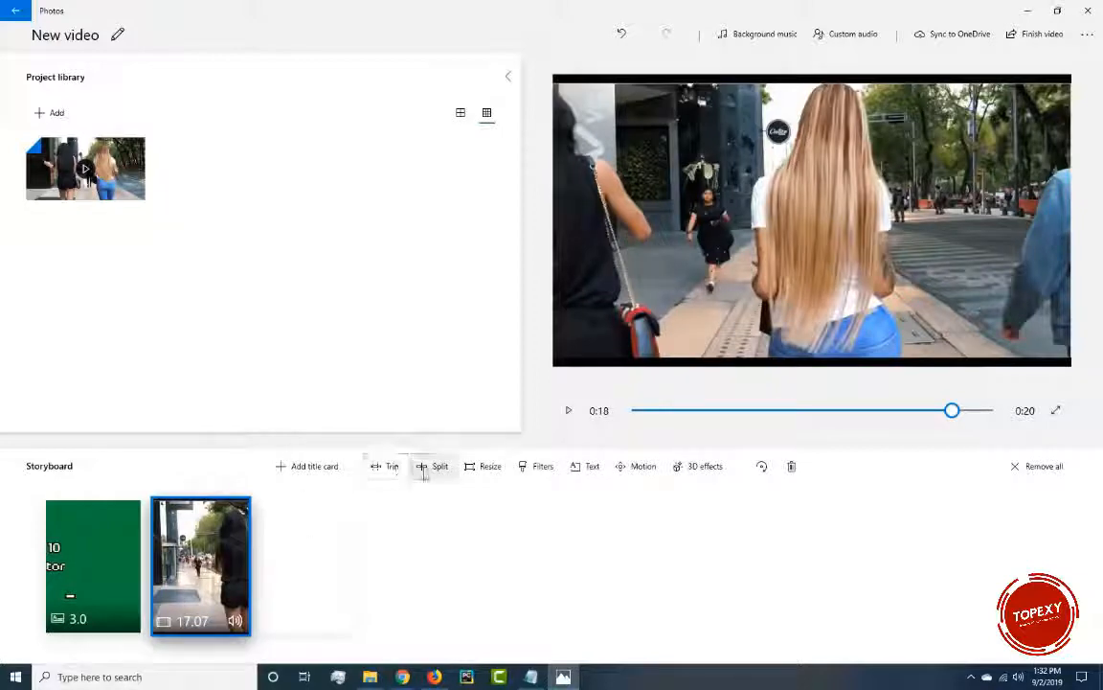
Open the nice_booty clip for trimming and move its start to about 0:01, checking the new start in playback
{"action": "left_click", "coordinate": [386, 466]}
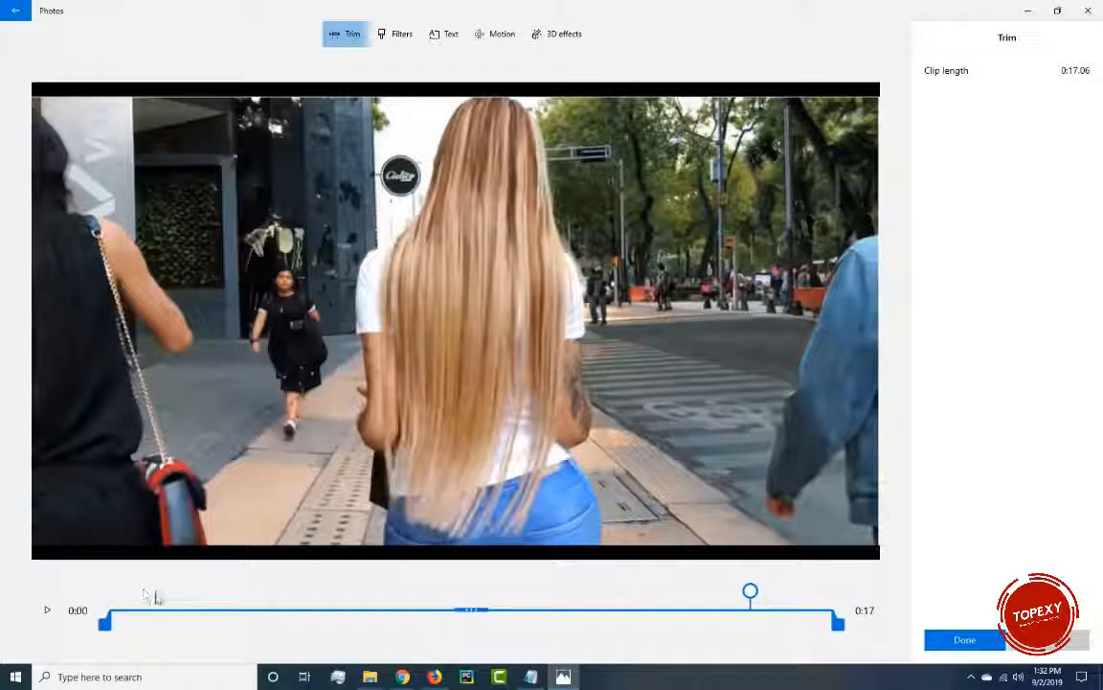
{"action": "left_click_drag", "start_coordinate": [603, 607], "coordinate": [132, 614]}
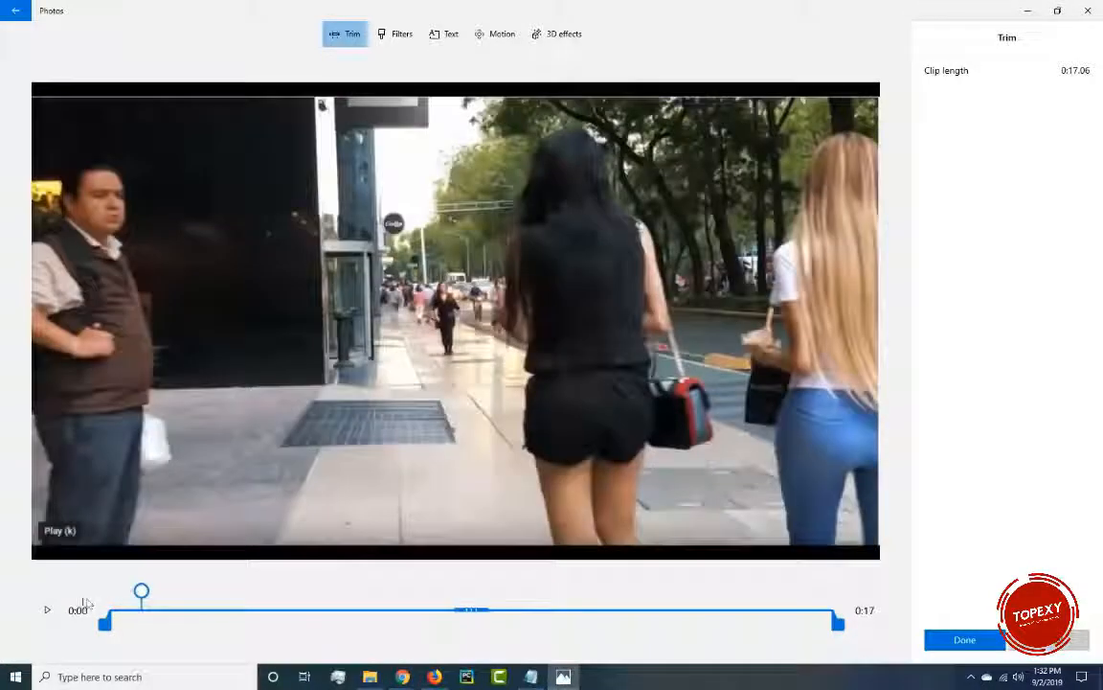
{"action": "left_click_drag", "start_coordinate": [139, 591], "coordinate": [176, 592]}
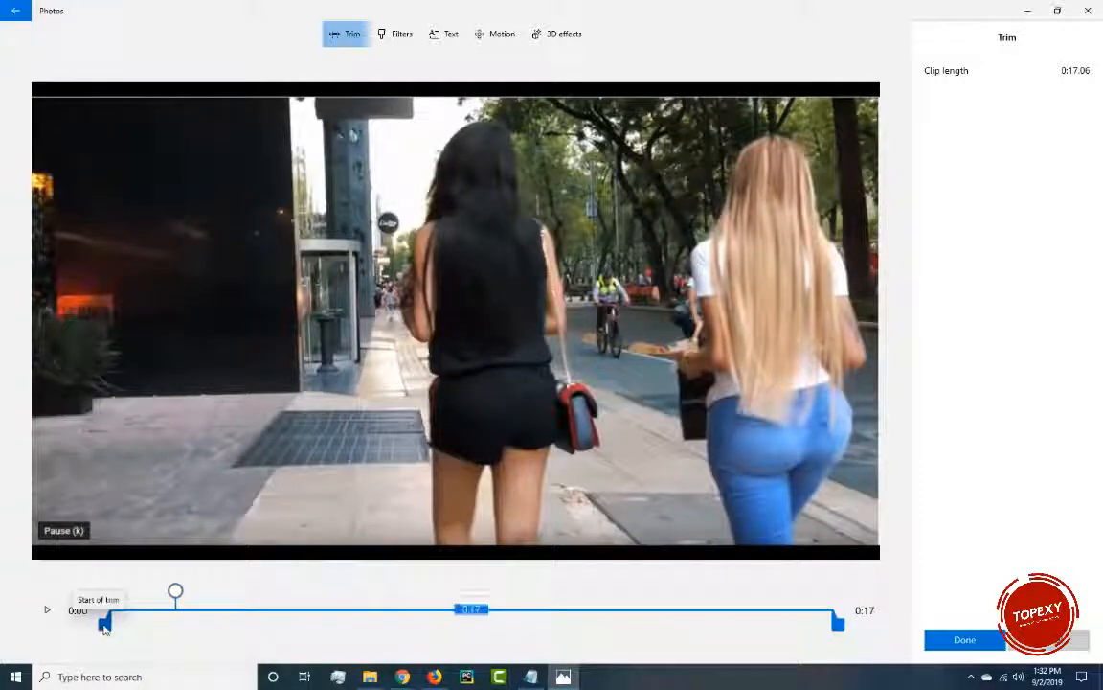
{"action": "left_click_drag", "start_coordinate": [105, 627], "coordinate": [170, 623]}
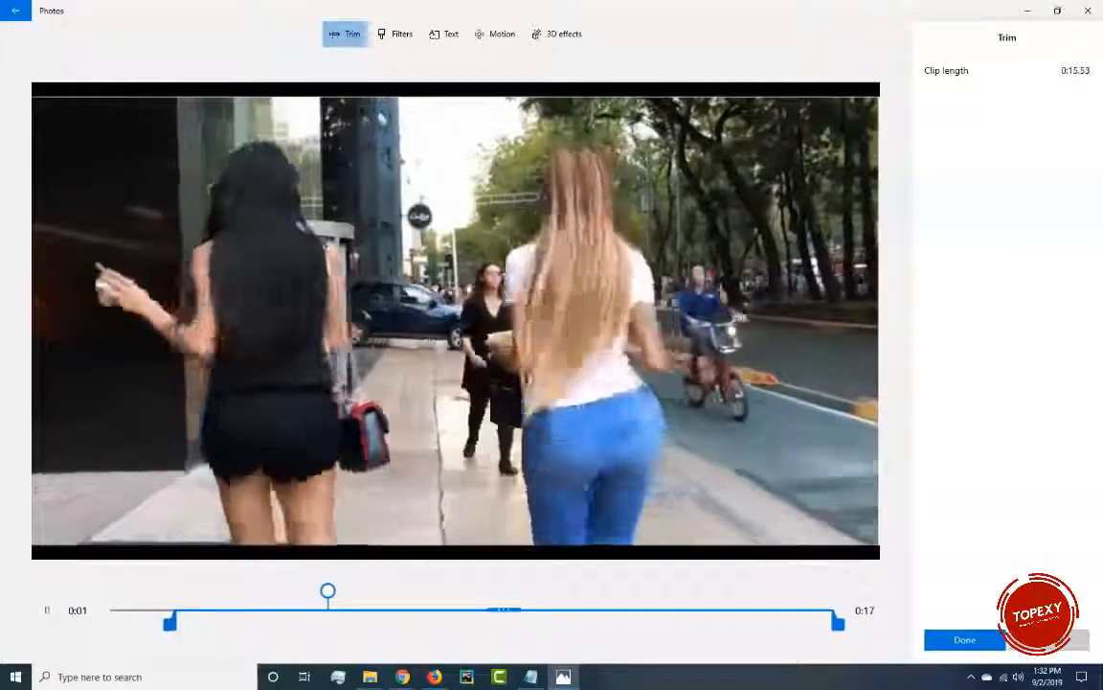
{"action": "left_click", "coordinate": [46, 610]}
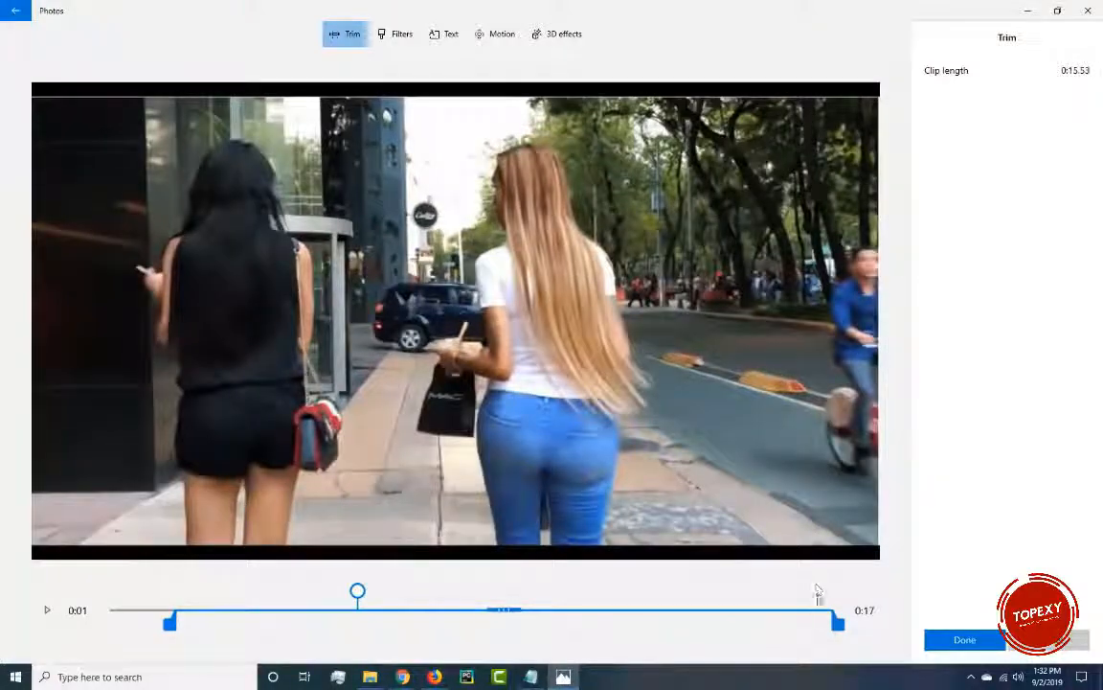
Trim the end of the clip to about 0:14, check the cut in playback, and apply the trim
{"action": "left_click", "coordinate": [813, 609]}
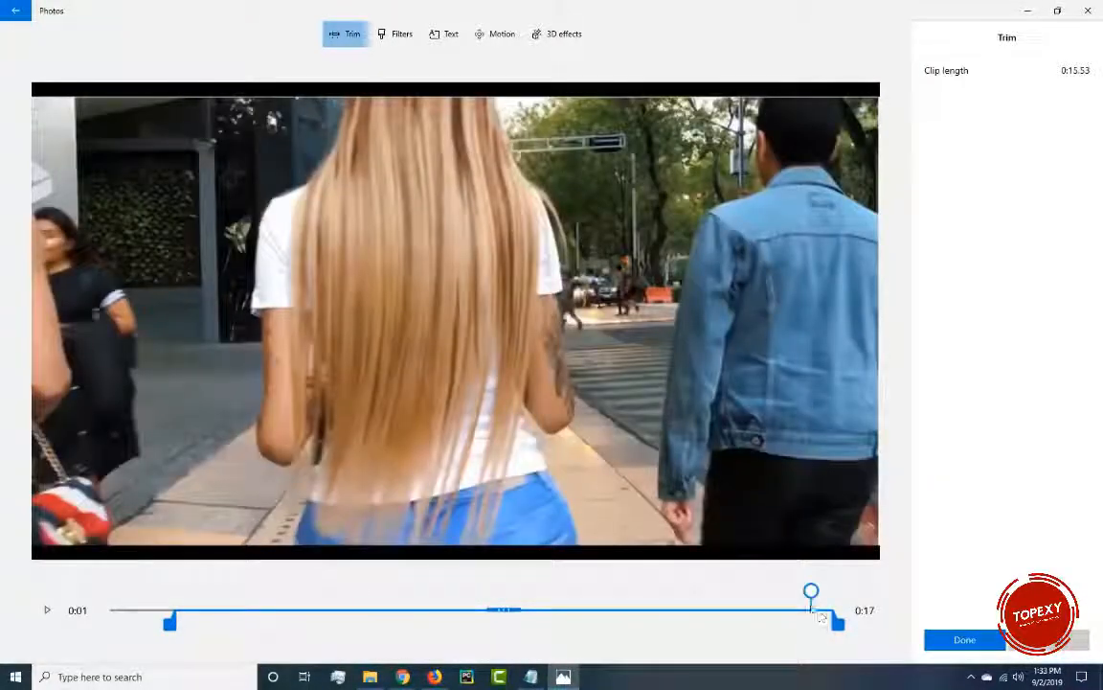
{"action": "left_click_drag", "start_coordinate": [805, 613], "coordinate": [735, 614]}
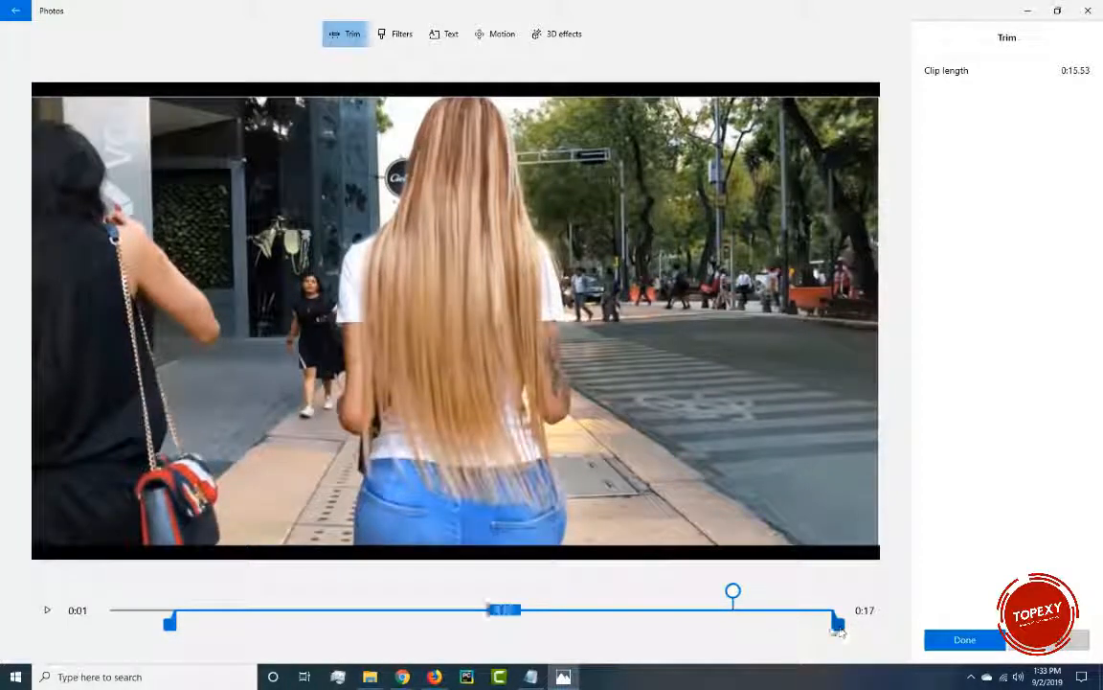
{"action": "left_click_drag", "start_coordinate": [838, 625], "coordinate": [737, 625]}
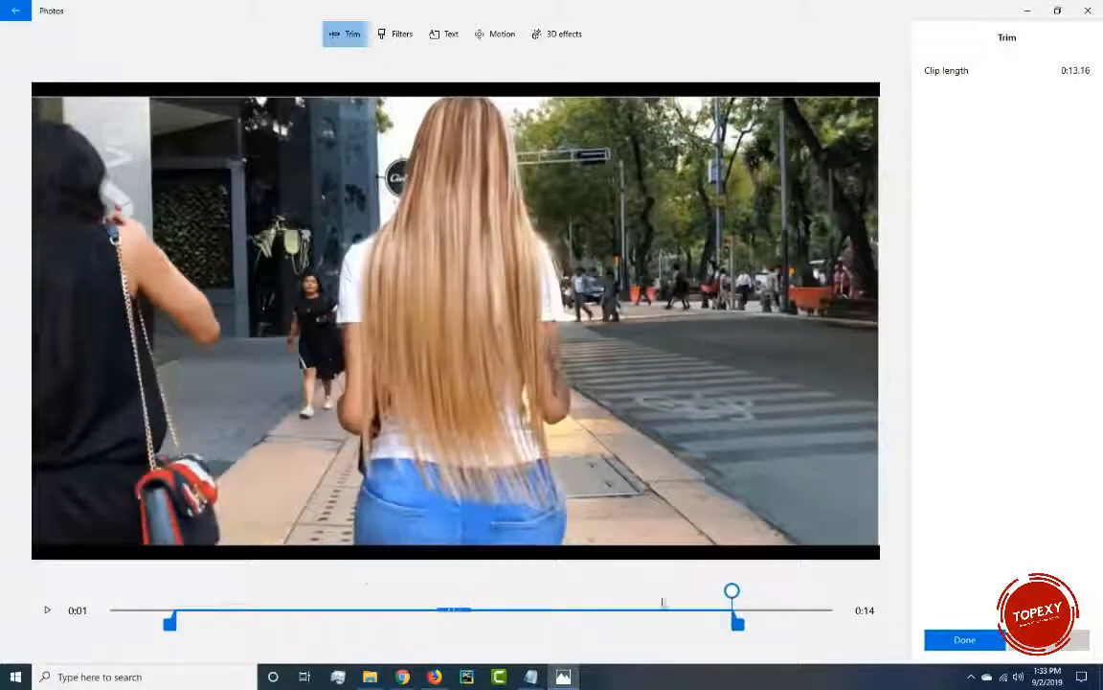
{"action": "left_click", "coordinate": [47, 611]}
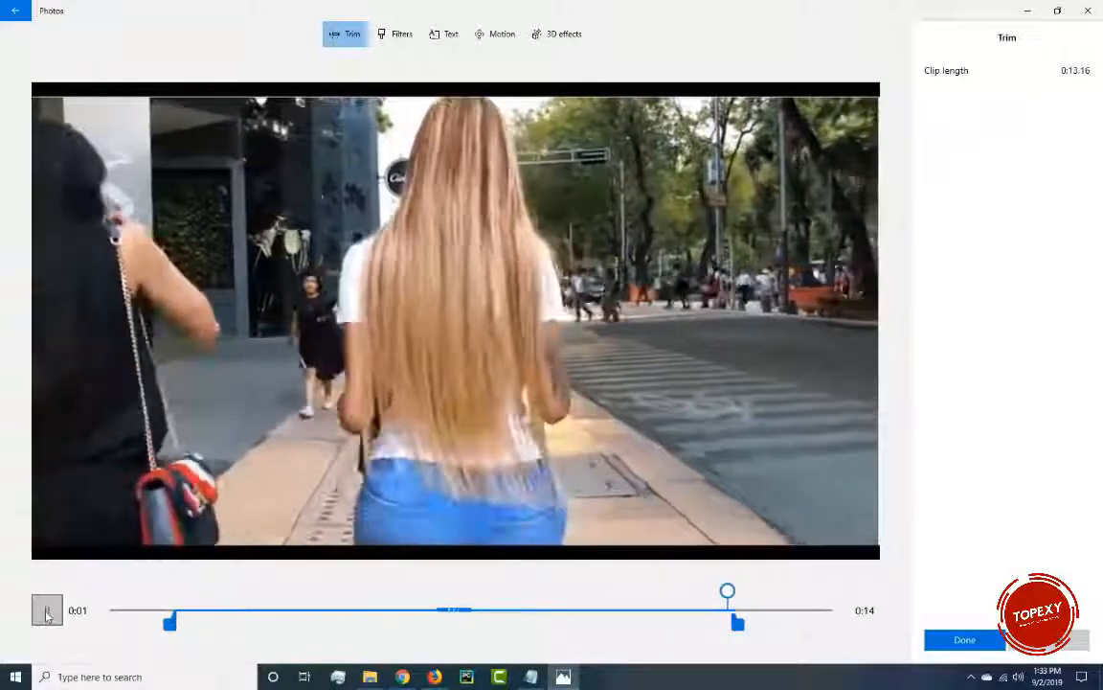
{"action": "left_click", "coordinate": [46, 611]}
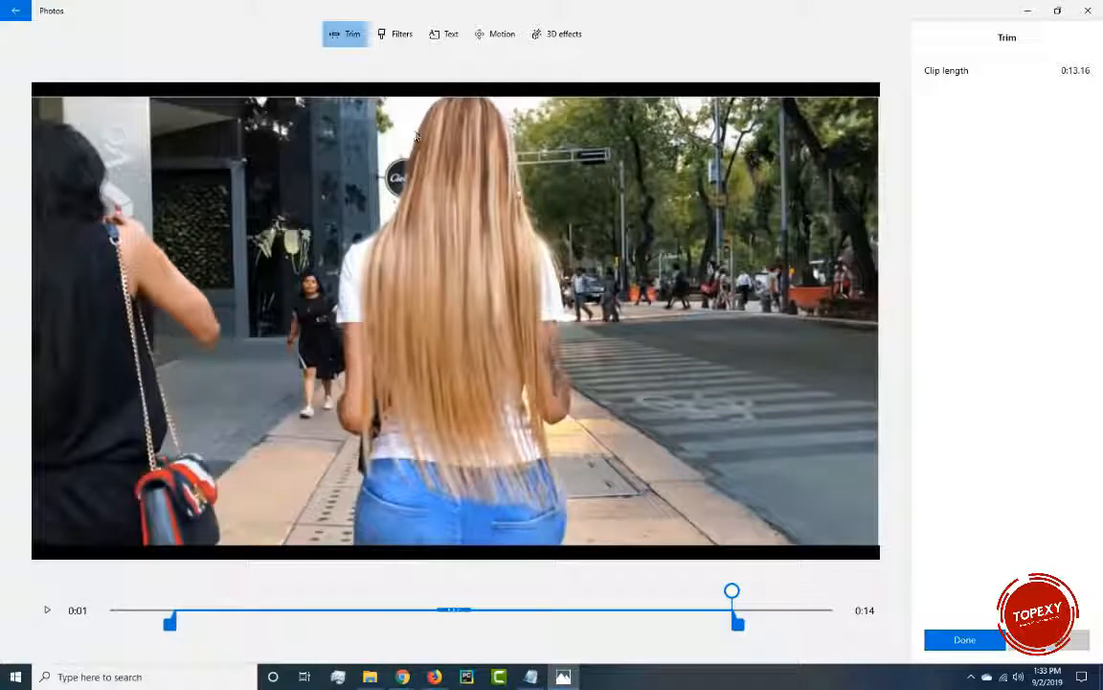
{"action": "left_click", "coordinate": [964, 639]}
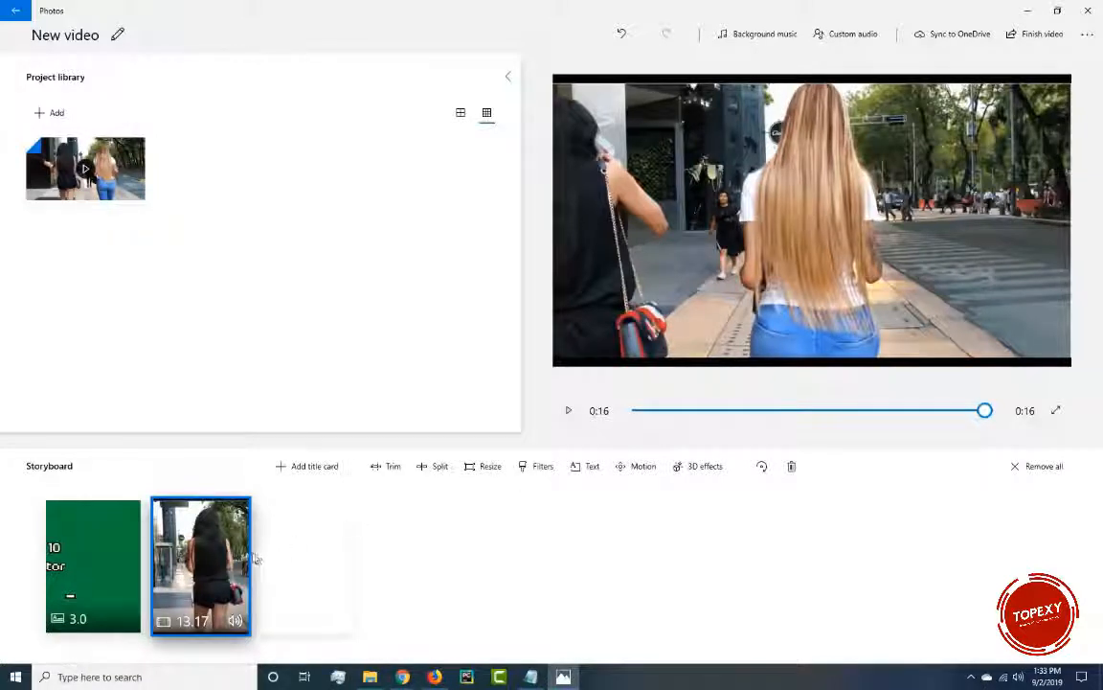
Open the 3D effects for the trimmed clip, browse the available effects, and add Atomic motion
{"action": "right_click", "coordinate": [218, 550]}
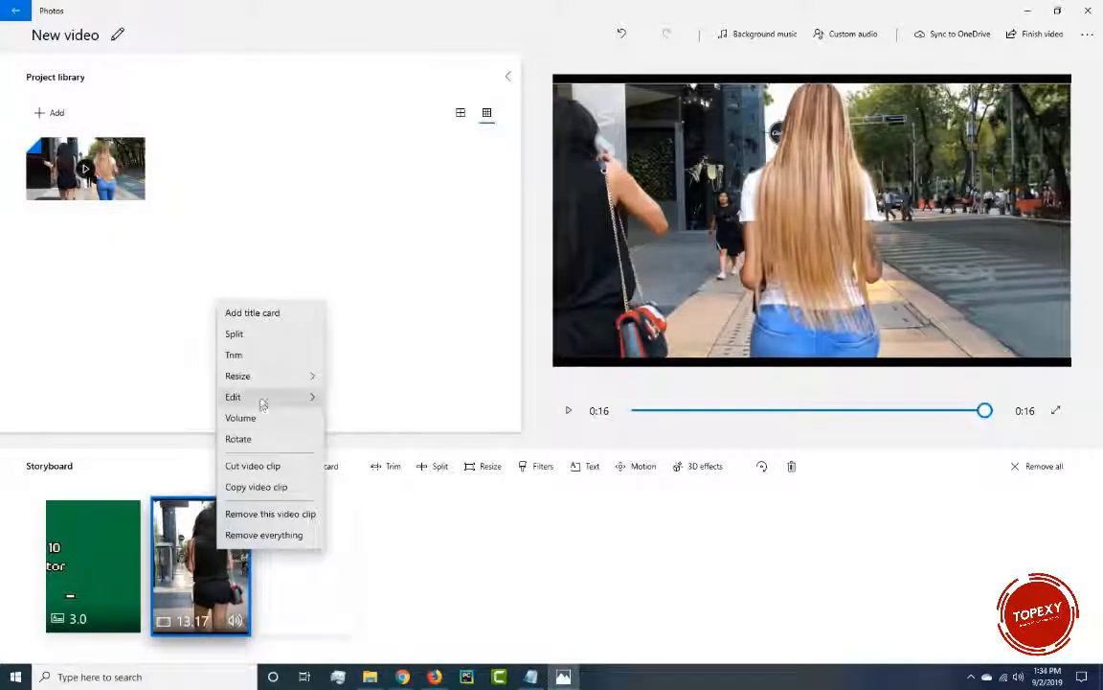
{"action": "mouse_move", "coordinate": [262, 400]}
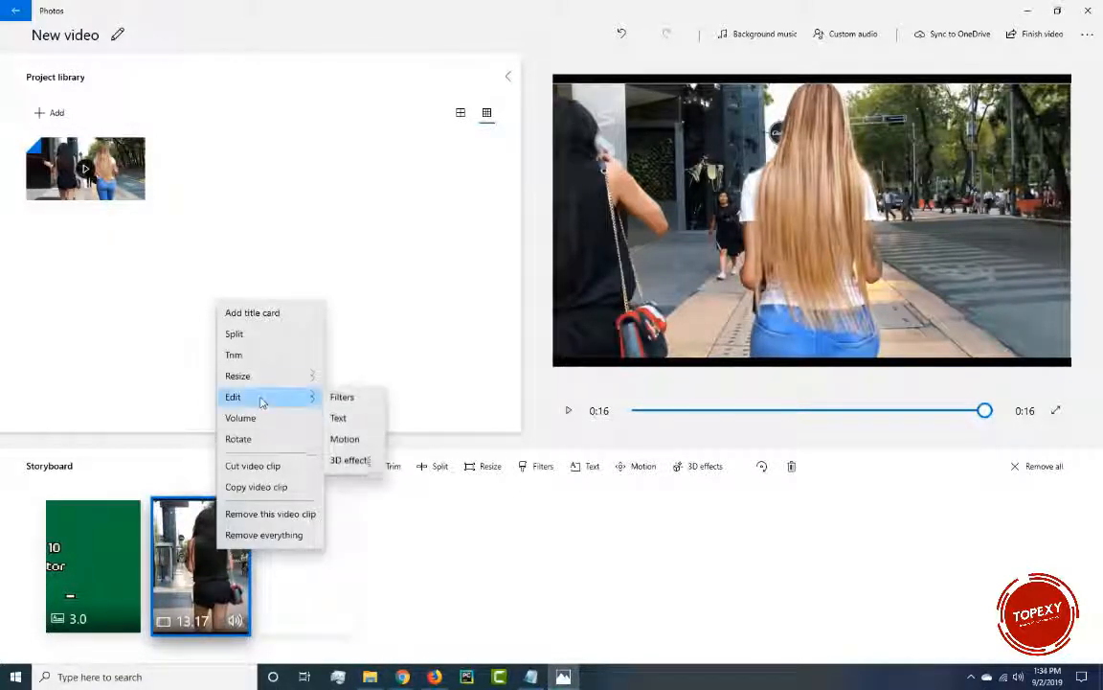
{"action": "left_click", "coordinate": [350, 465]}
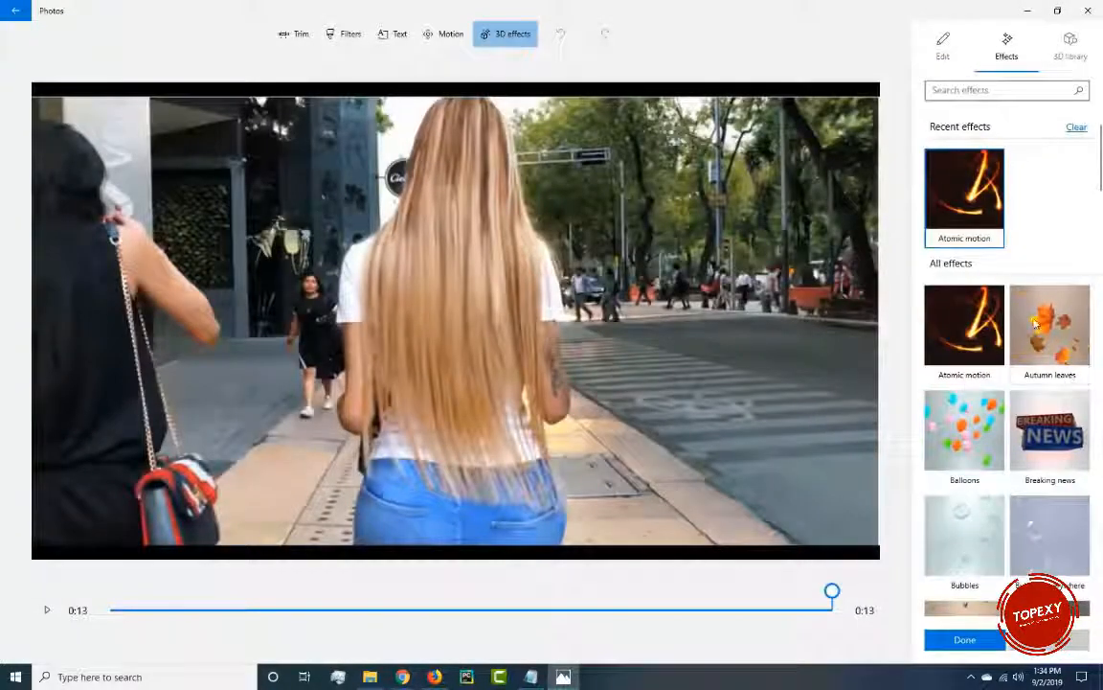
{"action": "scroll", "coordinate": [1096, 422], "scroll_direction": "down", "scroll_amount": 8}
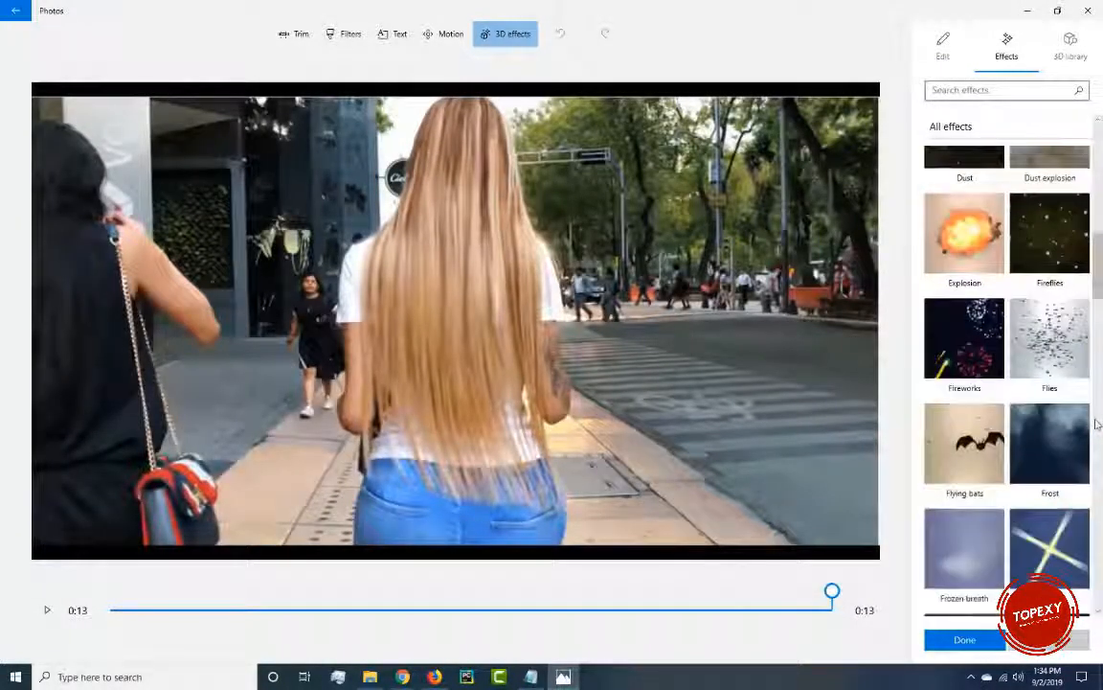
{"action": "scroll", "coordinate": [1096, 421], "scroll_direction": "down", "scroll_amount": 6}
{"action": "scroll", "coordinate": [1099, 362], "scroll_direction": "up", "scroll_amount": 12}
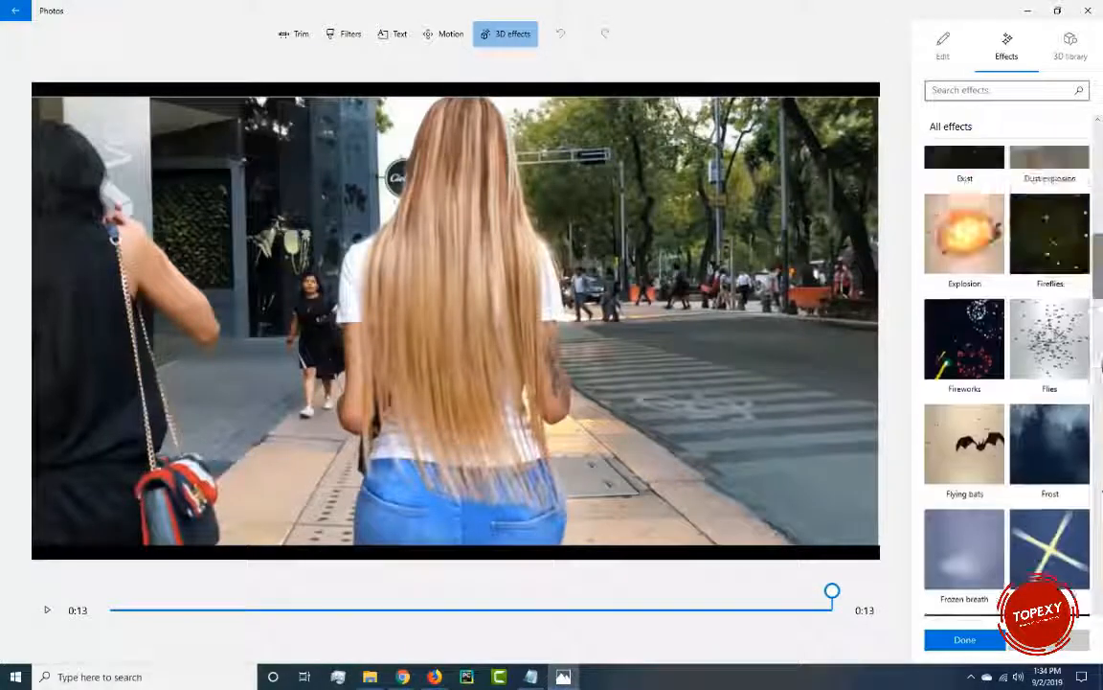
{"action": "scroll", "coordinate": [1100, 374], "scroll_direction": "up", "scroll_amount": 3}
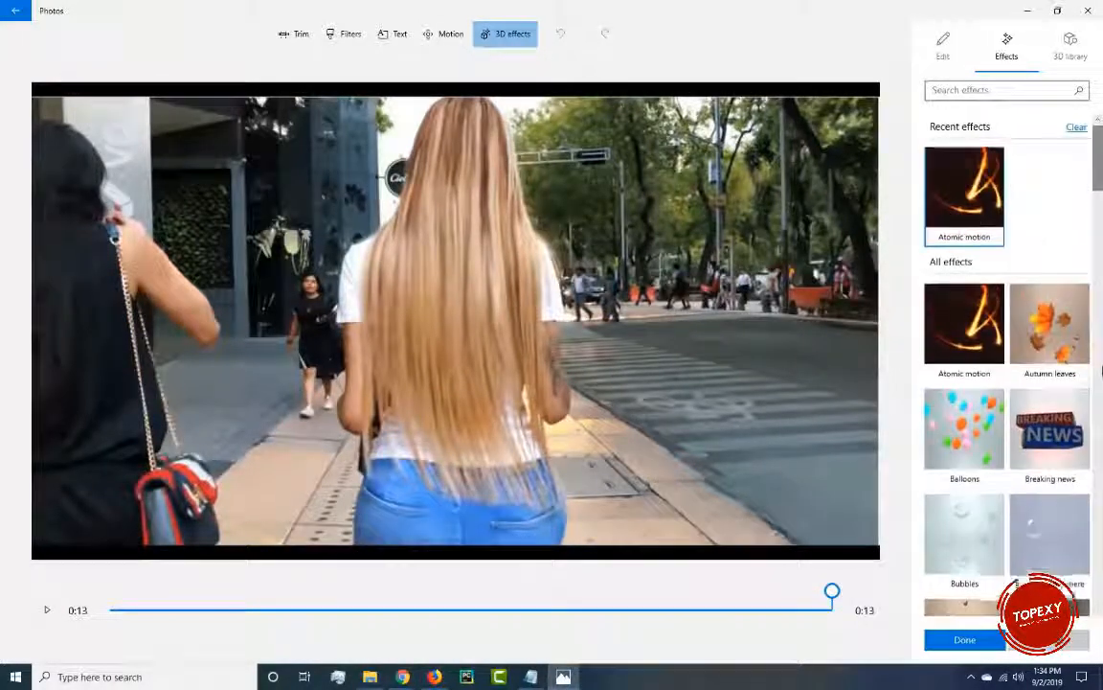
{"action": "left_click", "coordinate": [967, 201]}
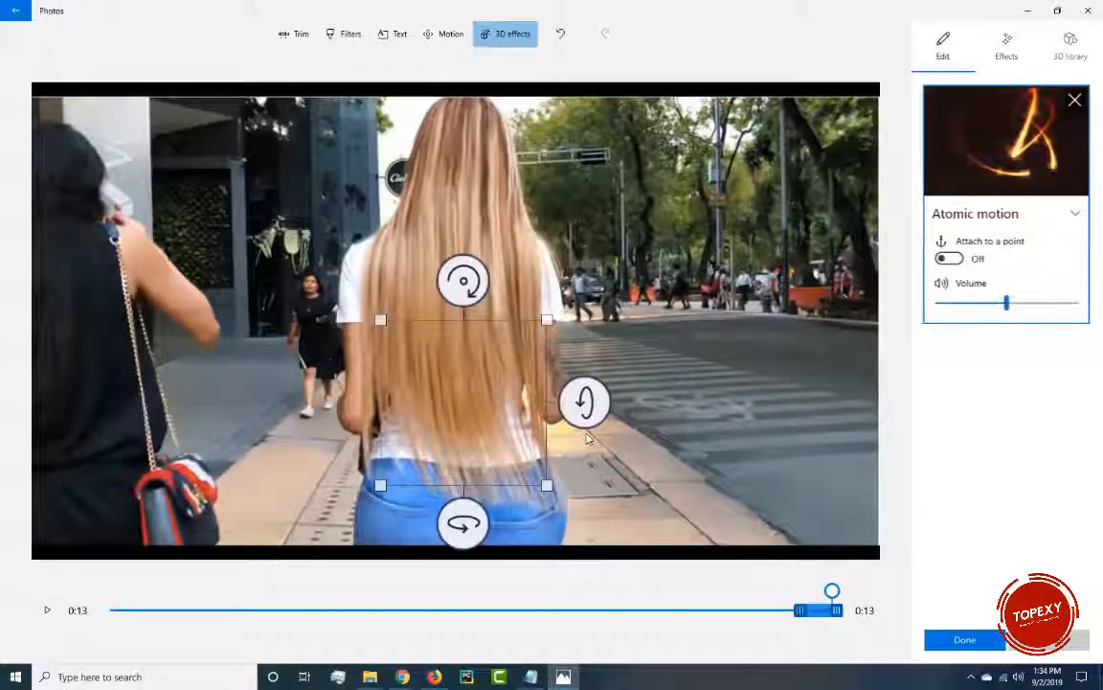
Enlarge the Atomic motion effect to cover most of the frame's height and position it over the blonde woman
{"action": "left_click_drag", "start_coordinate": [547, 321], "coordinate": [642, 224]}
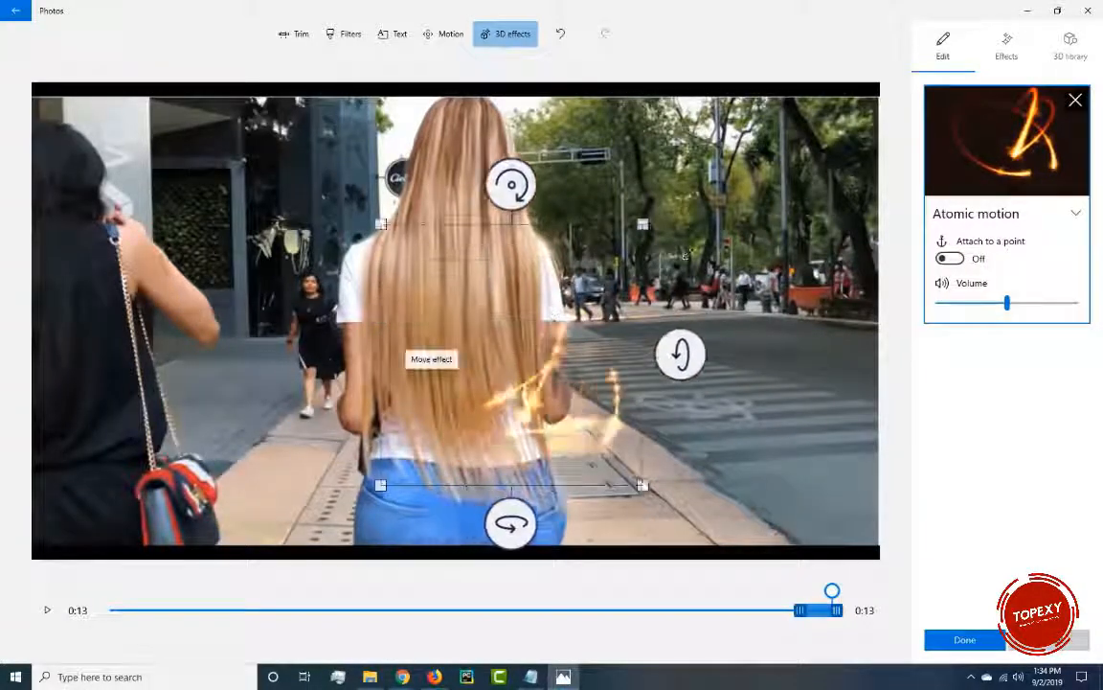
{"action": "left_click_drag", "start_coordinate": [537, 383], "coordinate": [520, 431]}
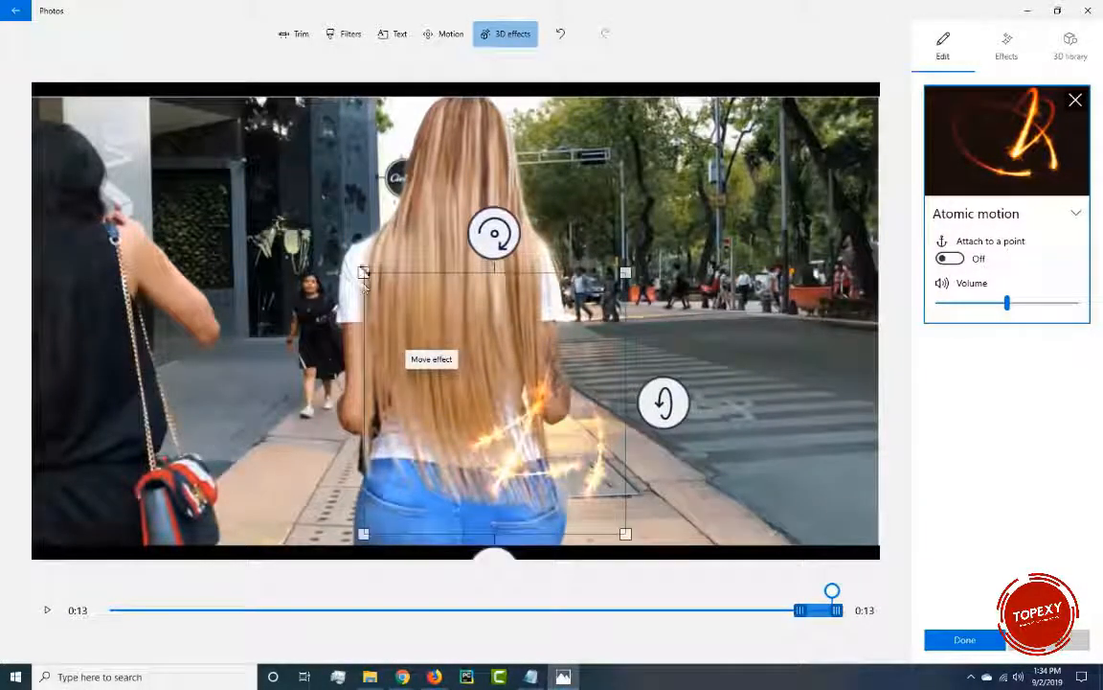
{"action": "left_click_drag", "start_coordinate": [365, 275], "coordinate": [285, 194]}
{"action": "left_click_drag", "start_coordinate": [623, 195], "coordinate": [686, 139]}
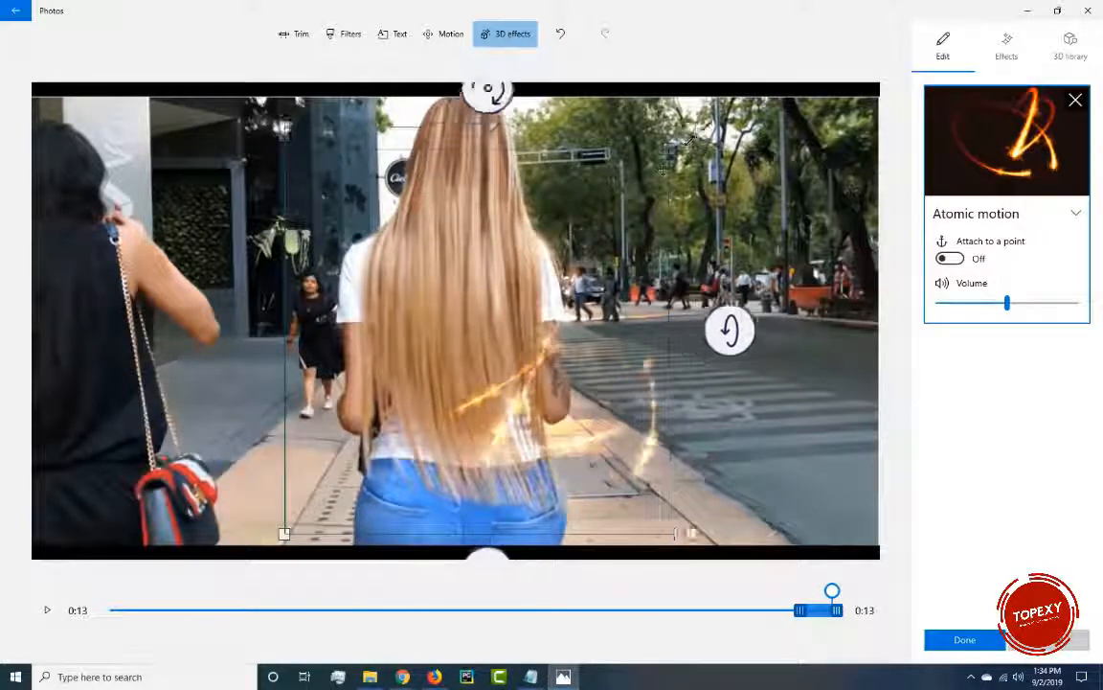
{"action": "left_click_drag", "start_coordinate": [564, 297], "coordinate": [526, 296]}
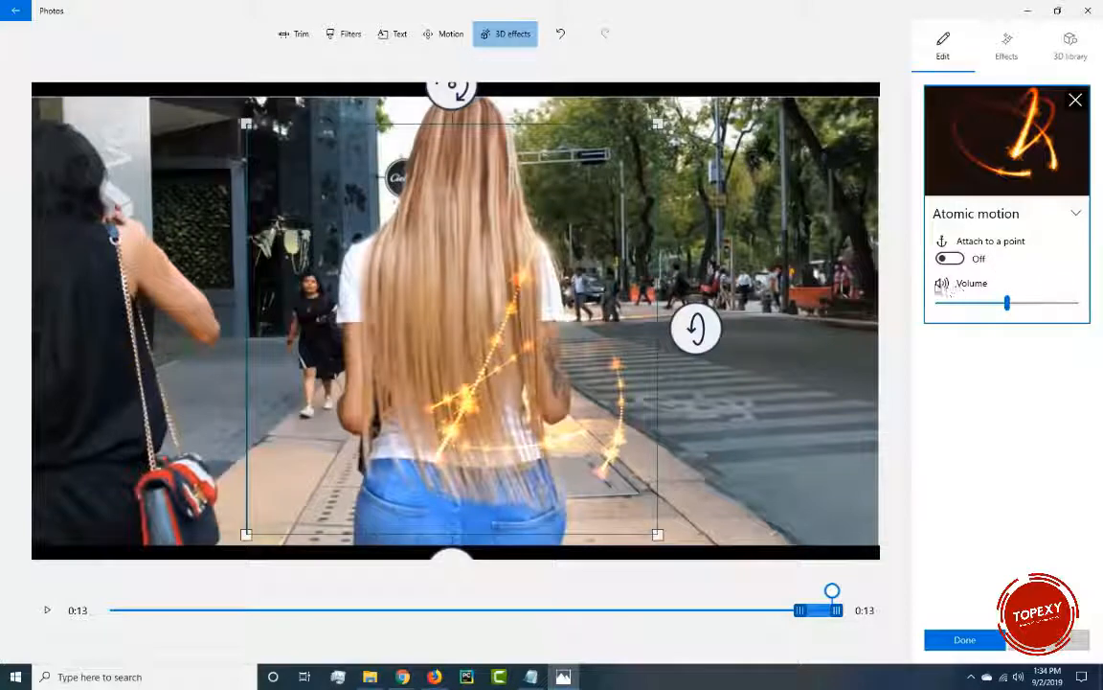
Mute the Atomic motion effect, lengthen its time span, and shift it to the middle of the clip, ending around 0:08
{"action": "left_click_drag", "start_coordinate": [1006, 303], "coordinate": [917, 303]}
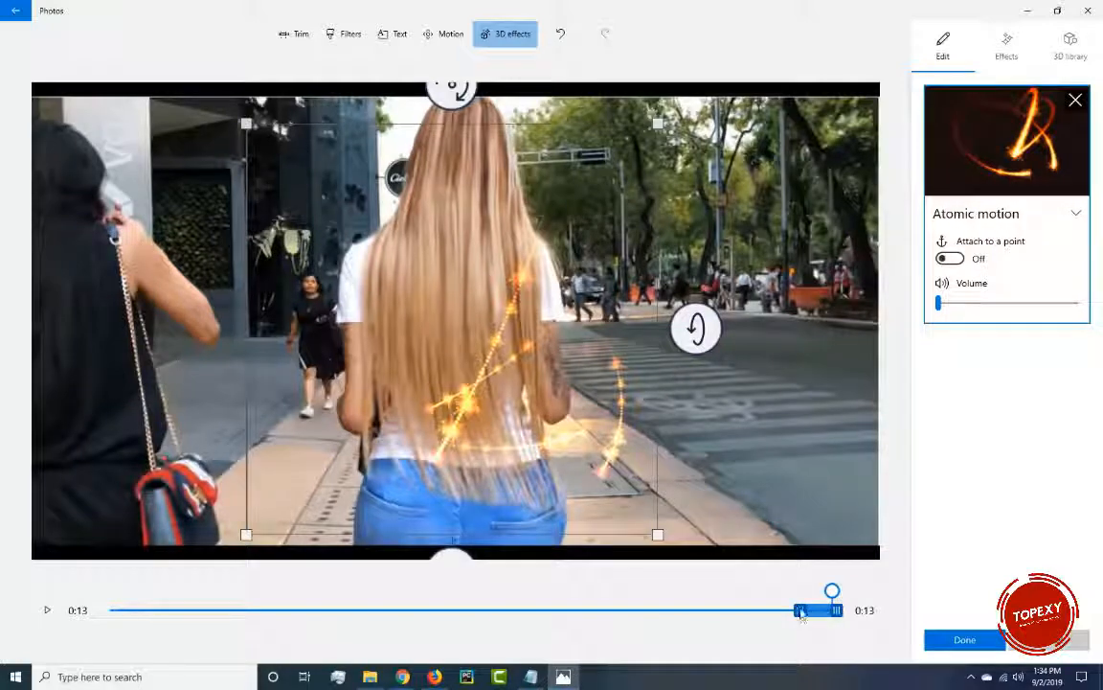
{"action": "left_click_drag", "start_coordinate": [801, 613], "coordinate": [591, 614]}
{"action": "left_click_drag", "start_coordinate": [708, 609], "coordinate": [426, 616]}
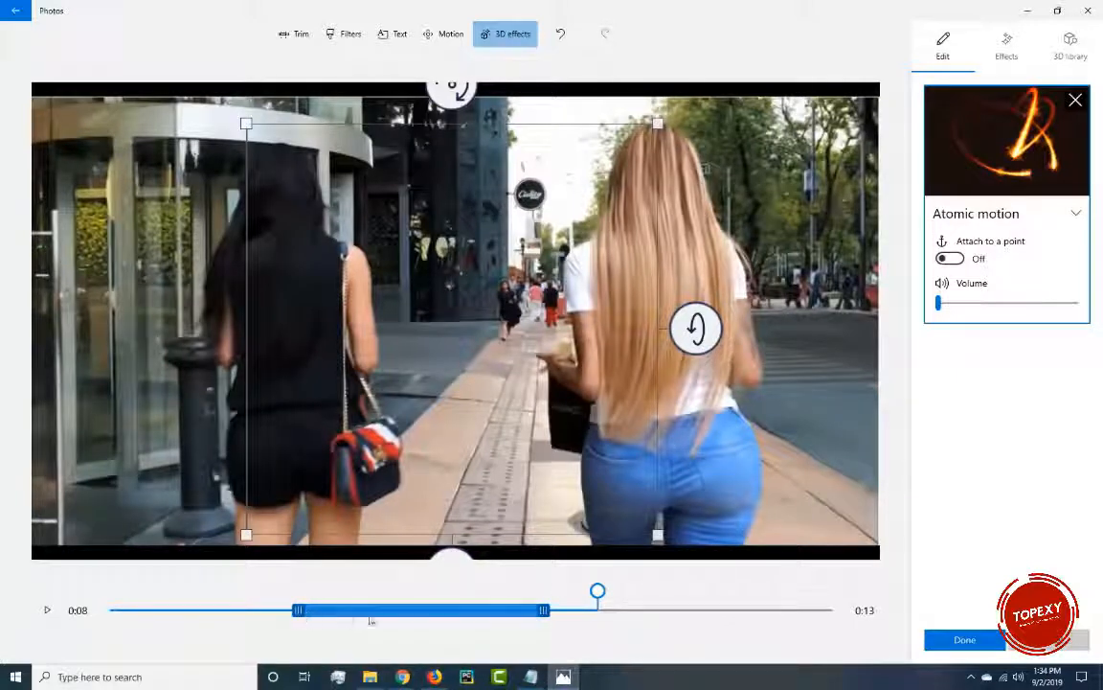
{"action": "left_click_drag", "start_coordinate": [371, 621], "coordinate": [420, 621]}
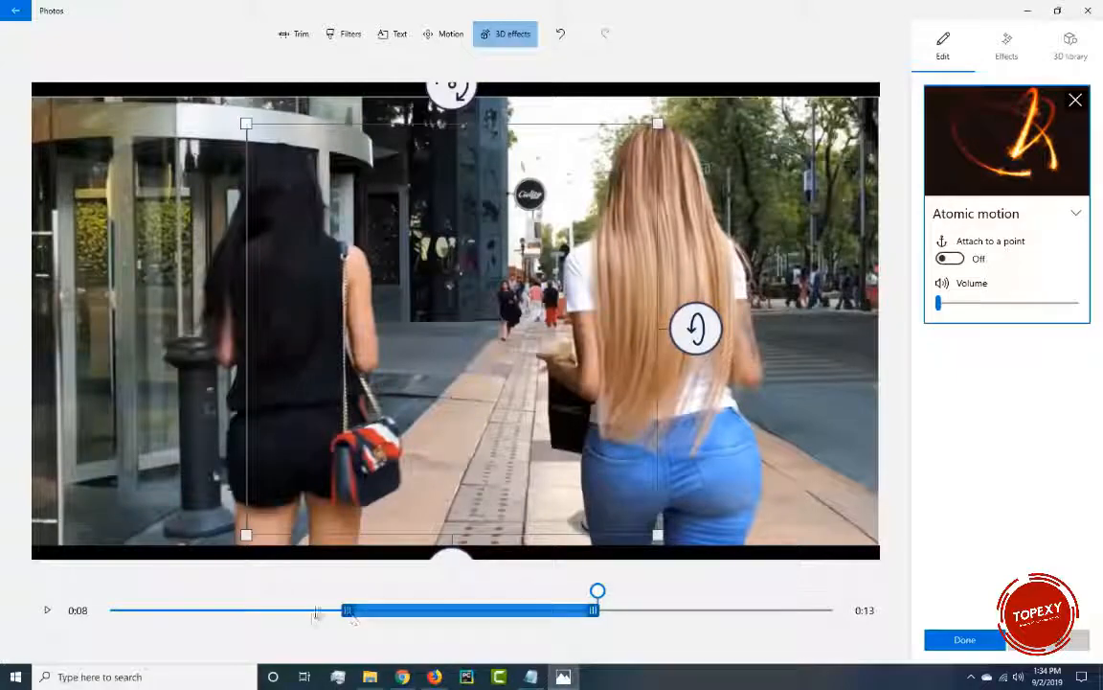
Preview the clip from just before the start of the Atomic motion effect
{"action": "left_click", "coordinate": [46, 609]}
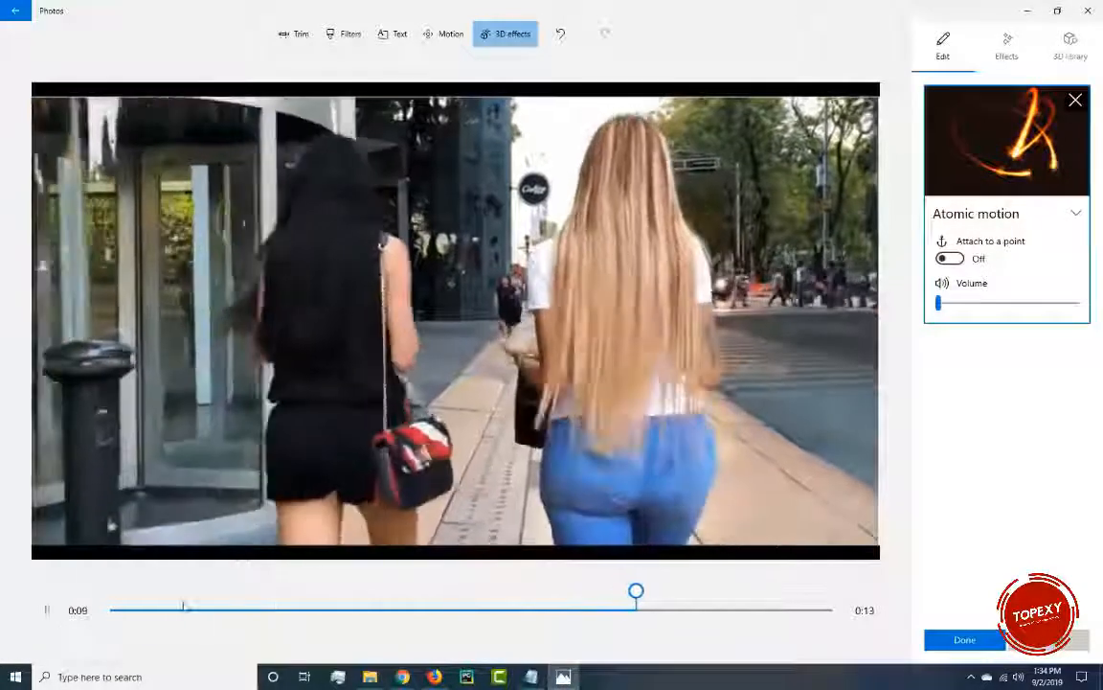
{"action": "left_click", "coordinate": [328, 610]}
{"action": "left_click", "coordinate": [48, 610]}
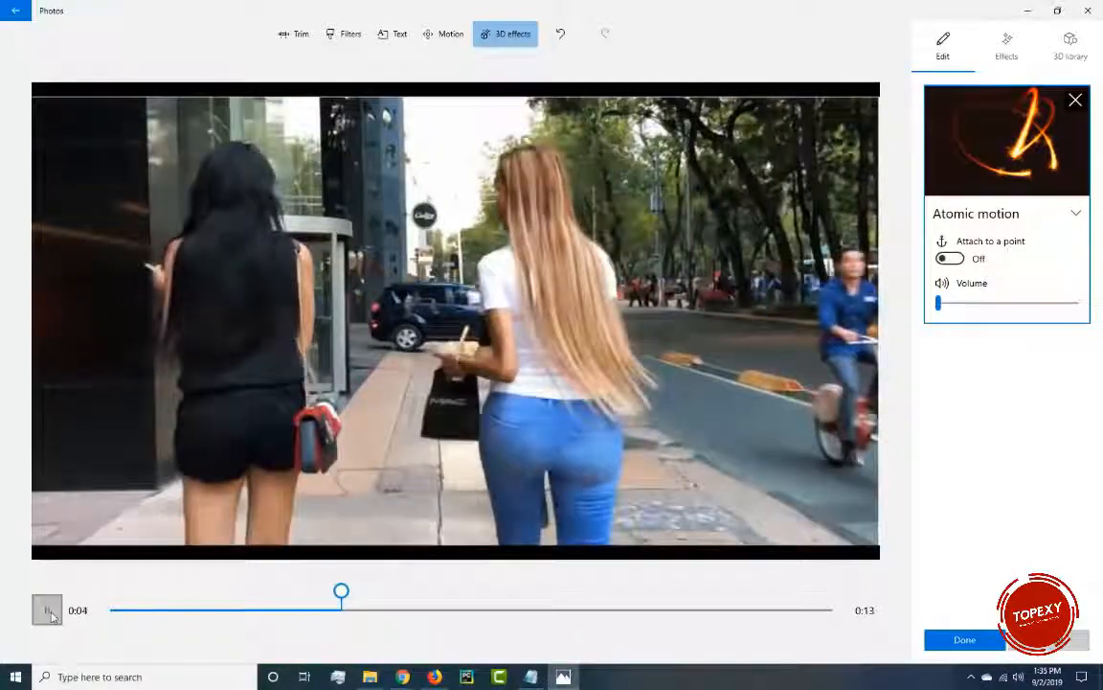
Play the clip through the Atomic motion effect and pause it around 0:08
{"action": "left_click", "coordinate": [48, 610]}
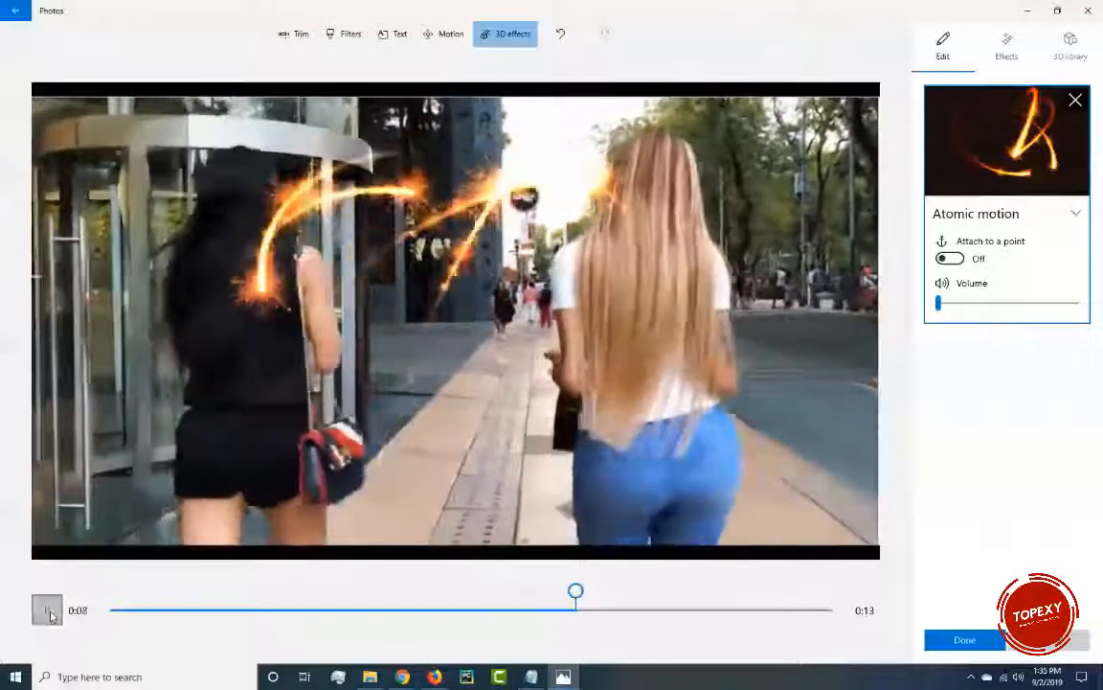
{"action": "left_click", "coordinate": [48, 611]}
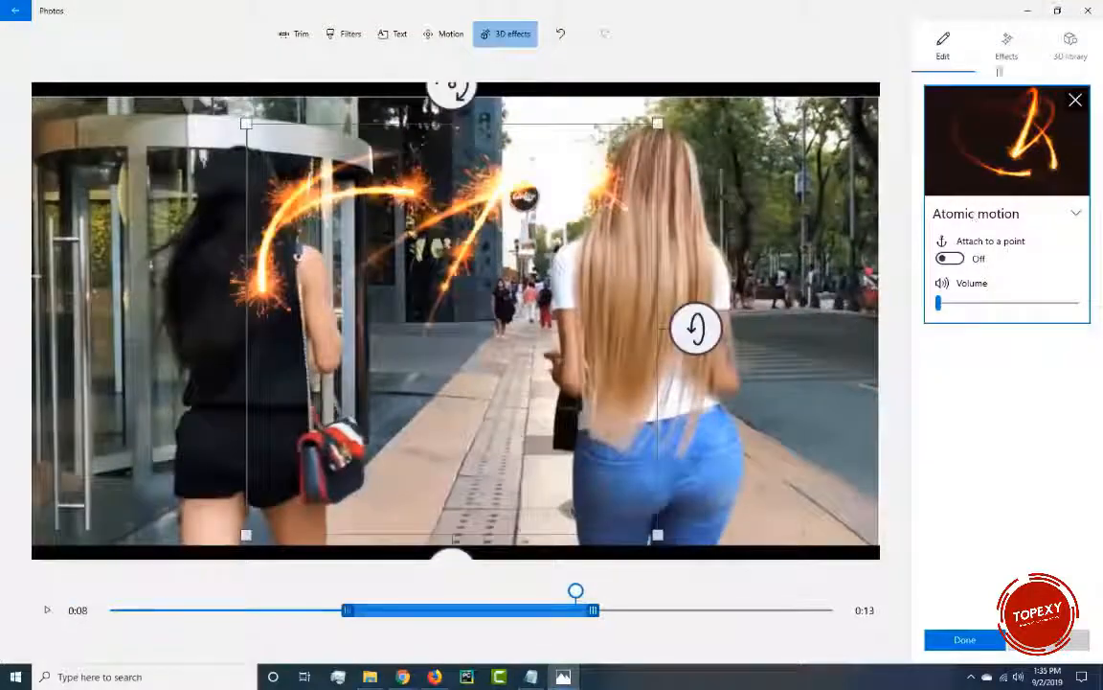
Browse the 3D library's categories and add the Landing UFO model from Sci-Fi & Fantasy to the clip
{"action": "left_click", "coordinate": [1068, 38]}
{"action": "scroll", "coordinate": [1085, 281], "scroll_direction": "down", "scroll_amount": 5}
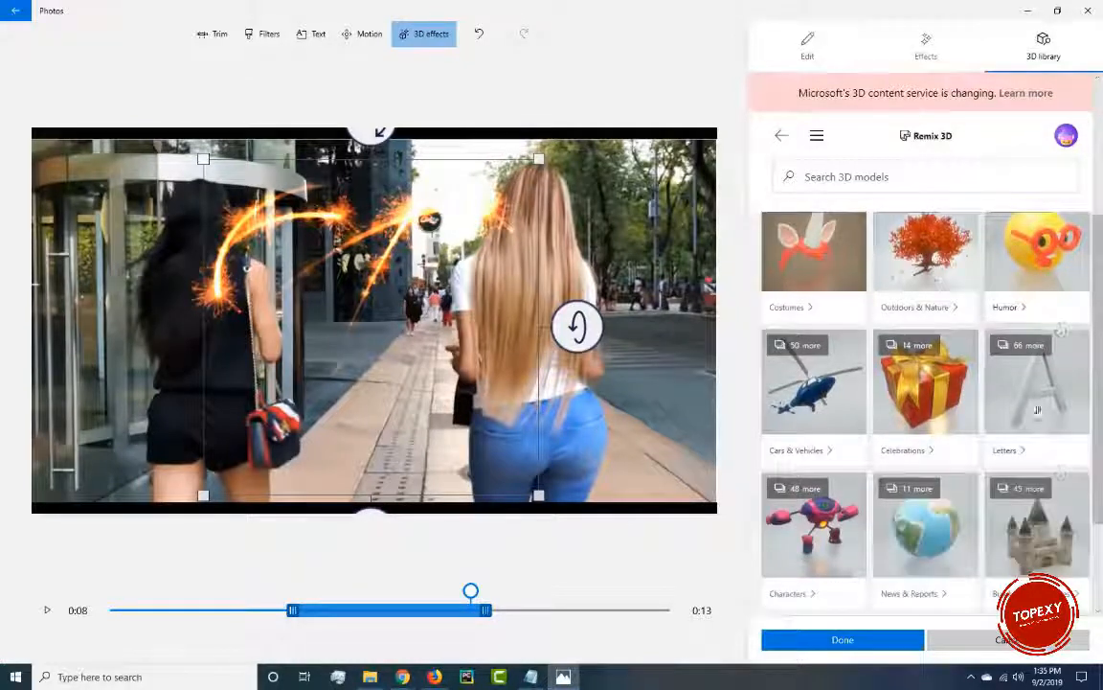
{"action": "scroll", "coordinate": [1088, 326], "scroll_direction": "down", "scroll_amount": 2}
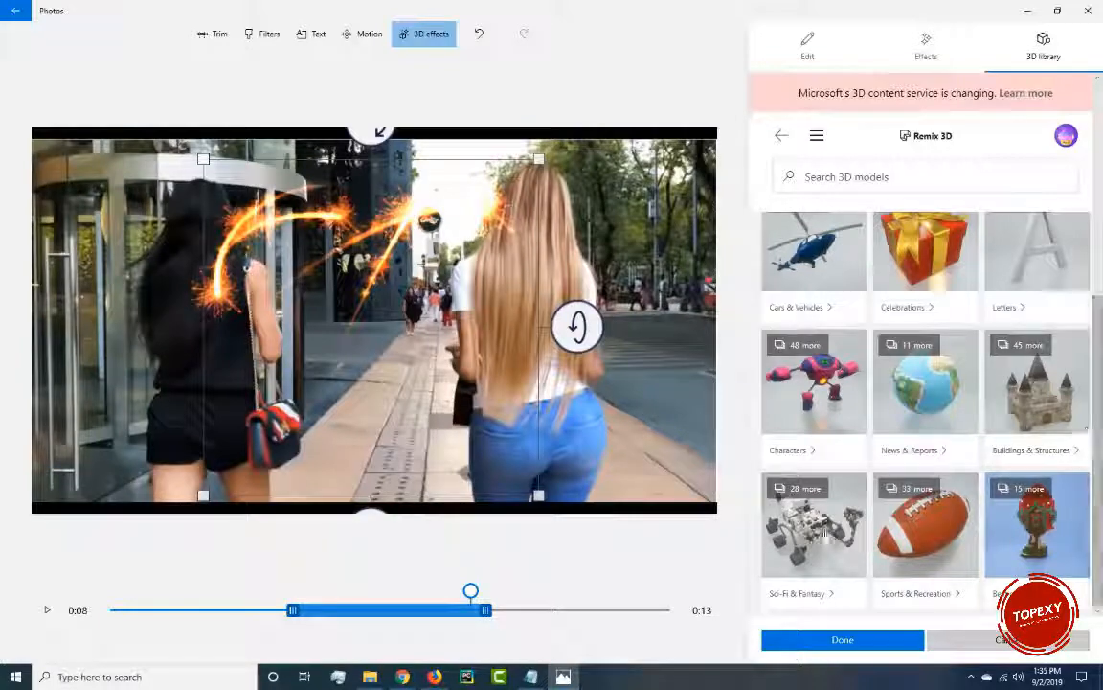
{"action": "scroll", "coordinate": [1089, 438], "scroll_direction": "up", "scroll_amount": 3}
{"action": "scroll", "coordinate": [1089, 439], "scroll_direction": "down", "scroll_amount": 3}
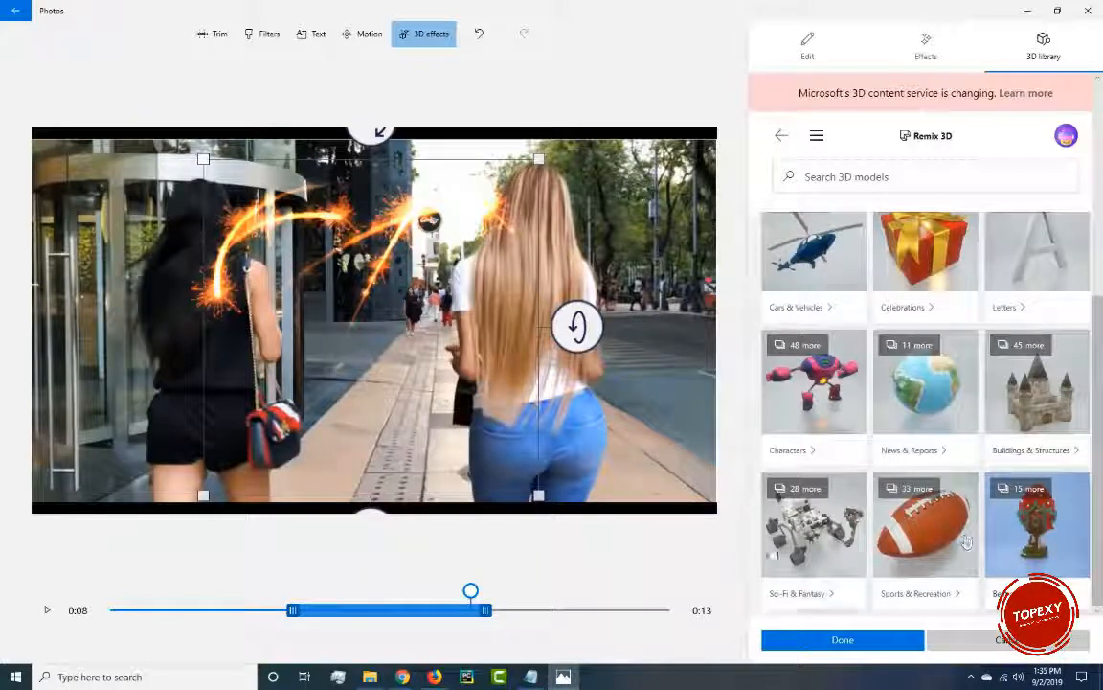
{"action": "left_click", "coordinate": [835, 519]}
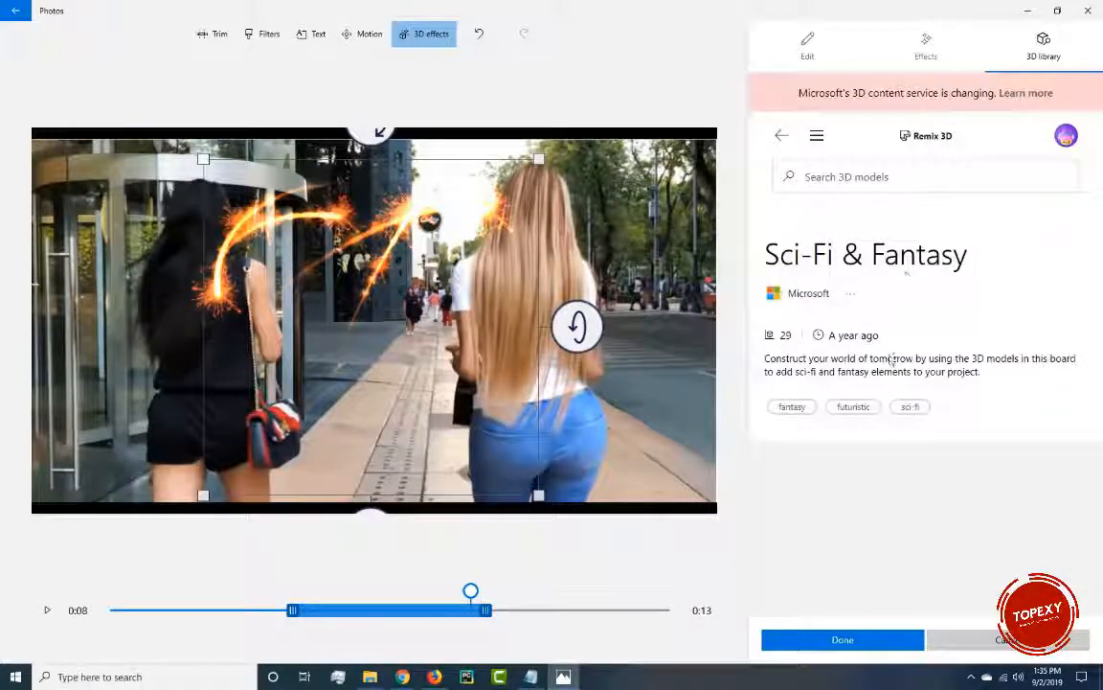
{"action": "scroll", "coordinate": [986, 431], "scroll_direction": "down", "scroll_amount": 5}
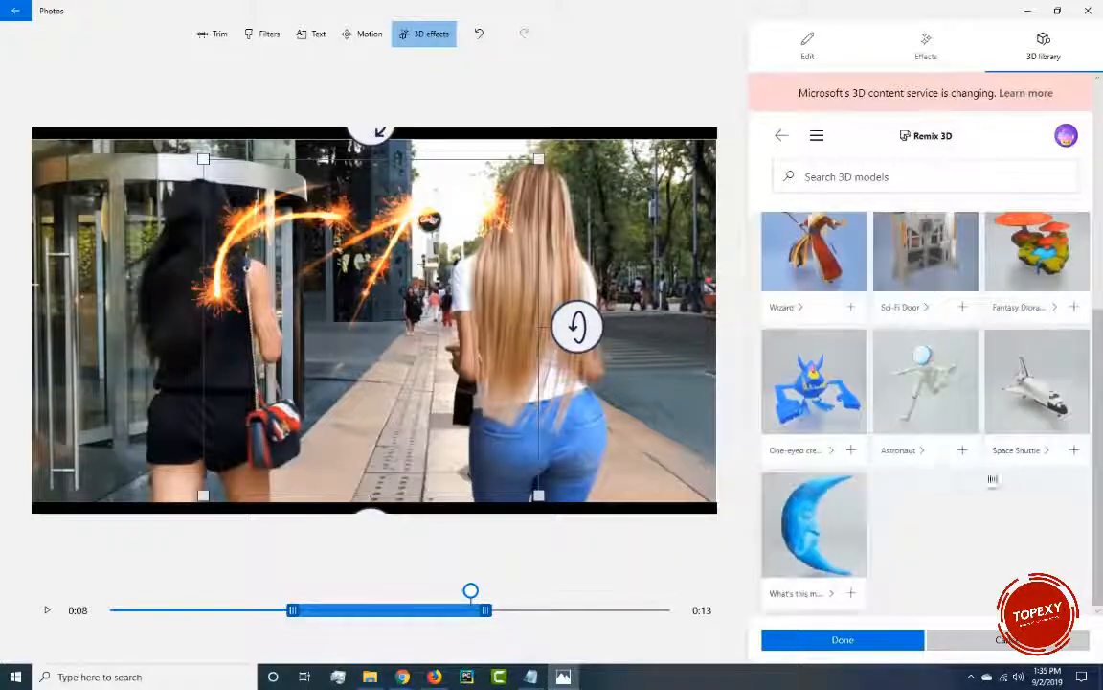
{"action": "scroll", "coordinate": [992, 479], "scroll_direction": "down", "scroll_amount": 5}
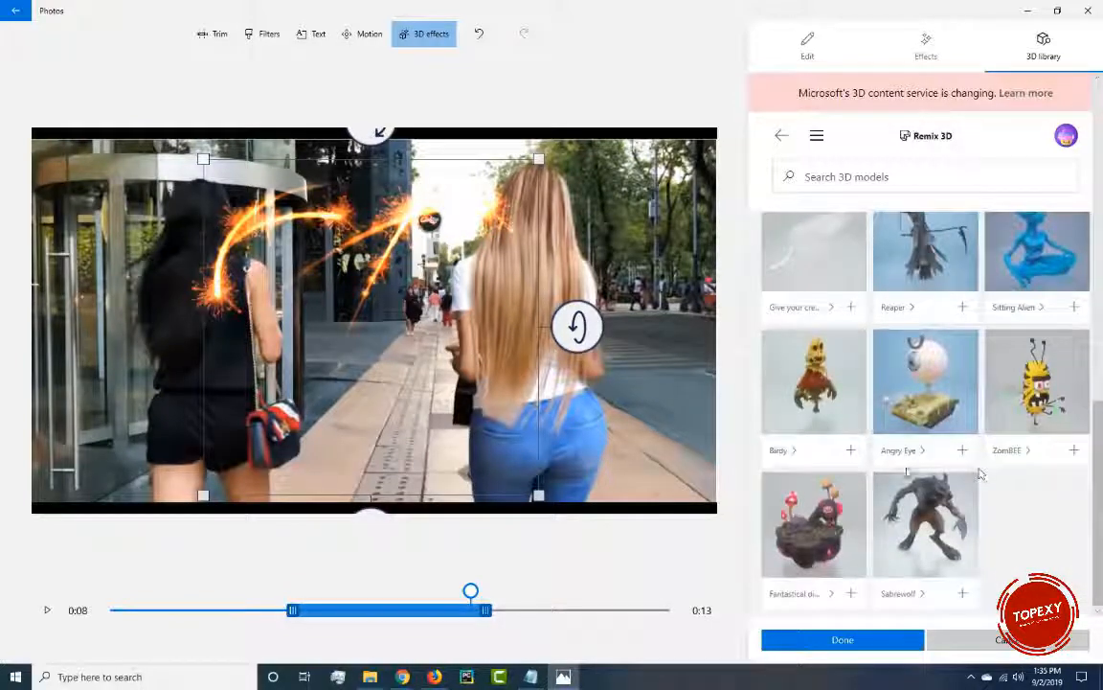
{"action": "scroll", "coordinate": [981, 474], "scroll_direction": "down", "scroll_amount": 8}
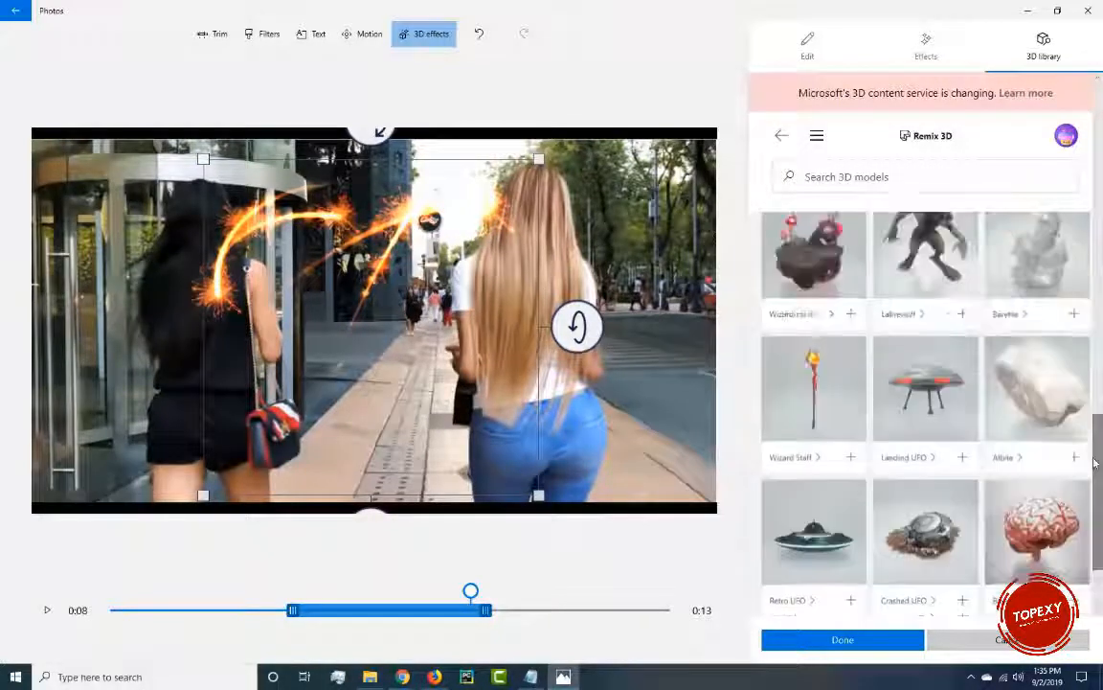
{"action": "left_click_drag", "start_coordinate": [1095, 462], "coordinate": [1095, 444]}
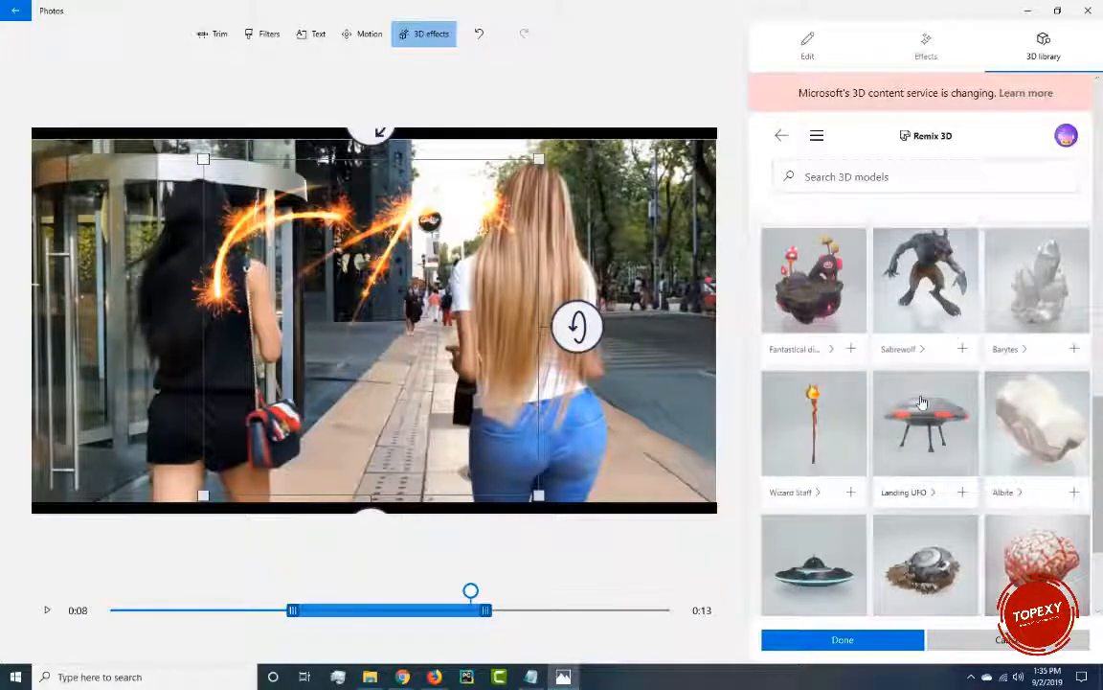
{"action": "left_click", "coordinate": [950, 442]}
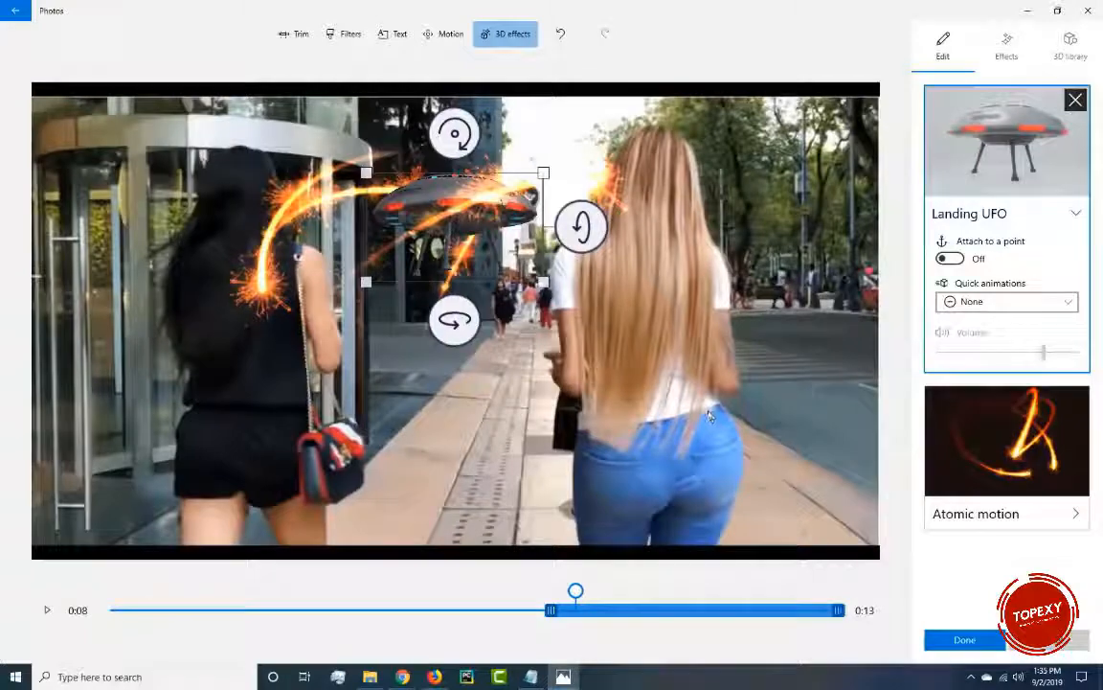
Place the Landing UFO tilted on the street beside the blonde woman and give it the Look Around quick animation
{"action": "left_click_drag", "start_coordinate": [446, 226], "coordinate": [756, 442]}
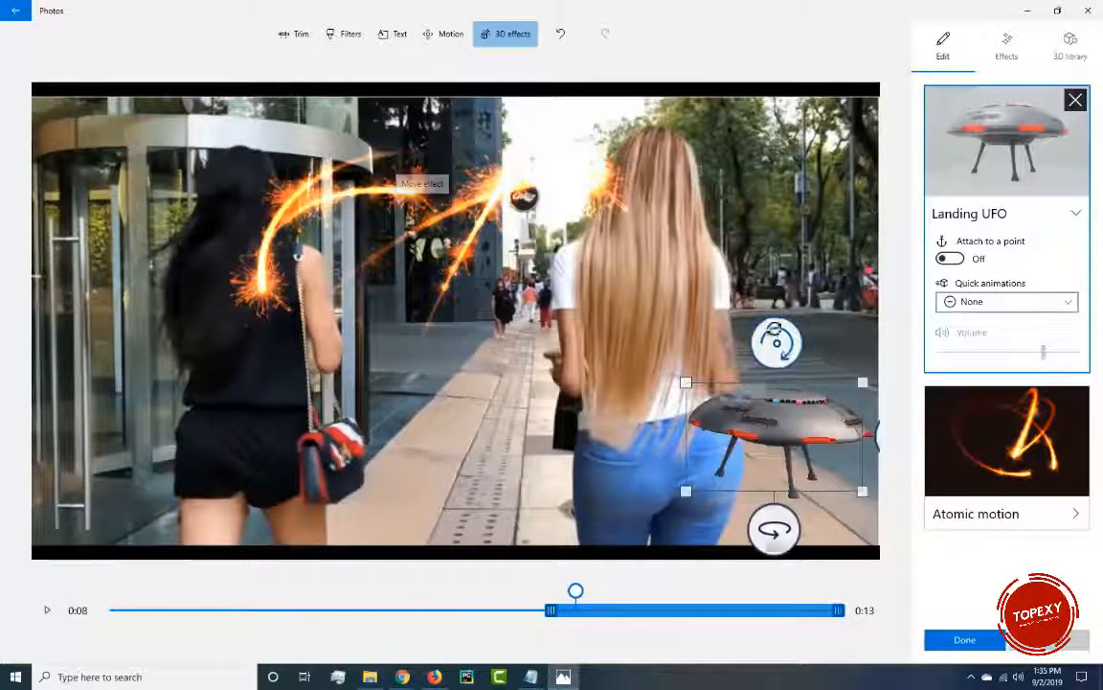
{"action": "left_click_drag", "start_coordinate": [771, 340], "coordinate": [715, 316]}
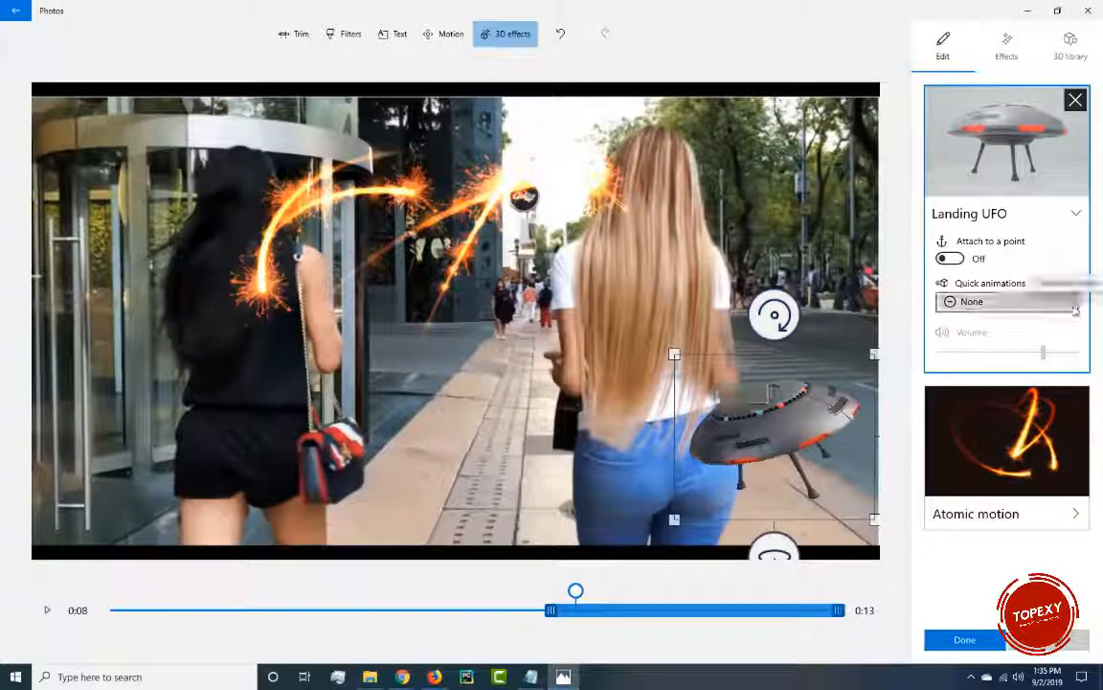
{"action": "left_click", "coordinate": [1006, 303]}
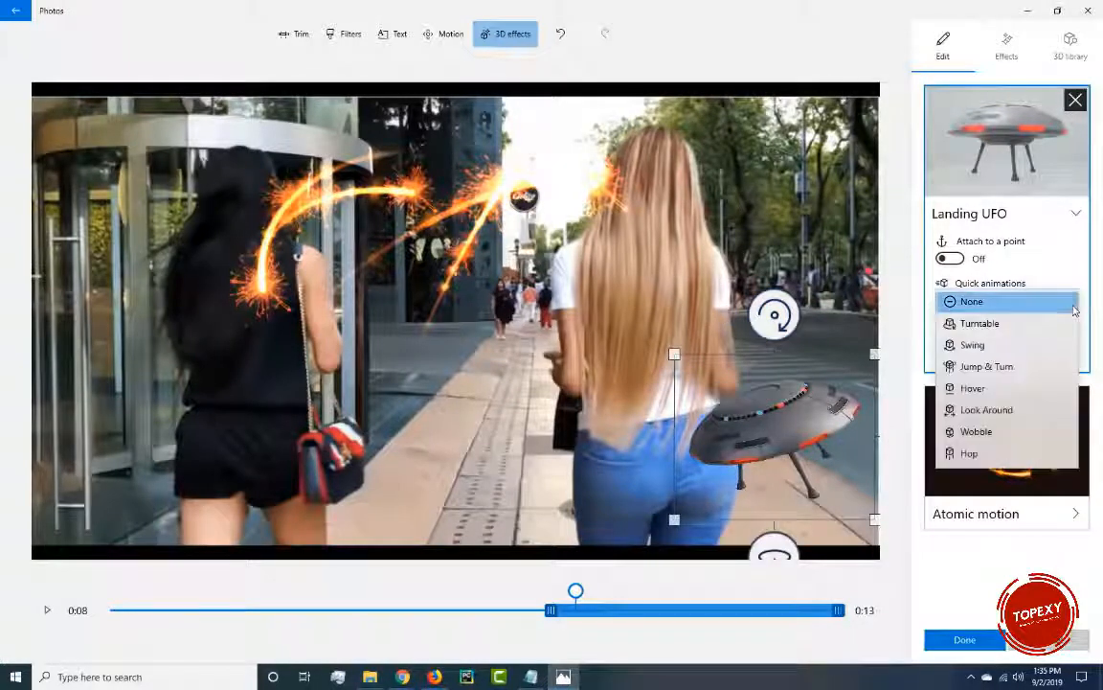
{"action": "left_click", "coordinate": [991, 411]}
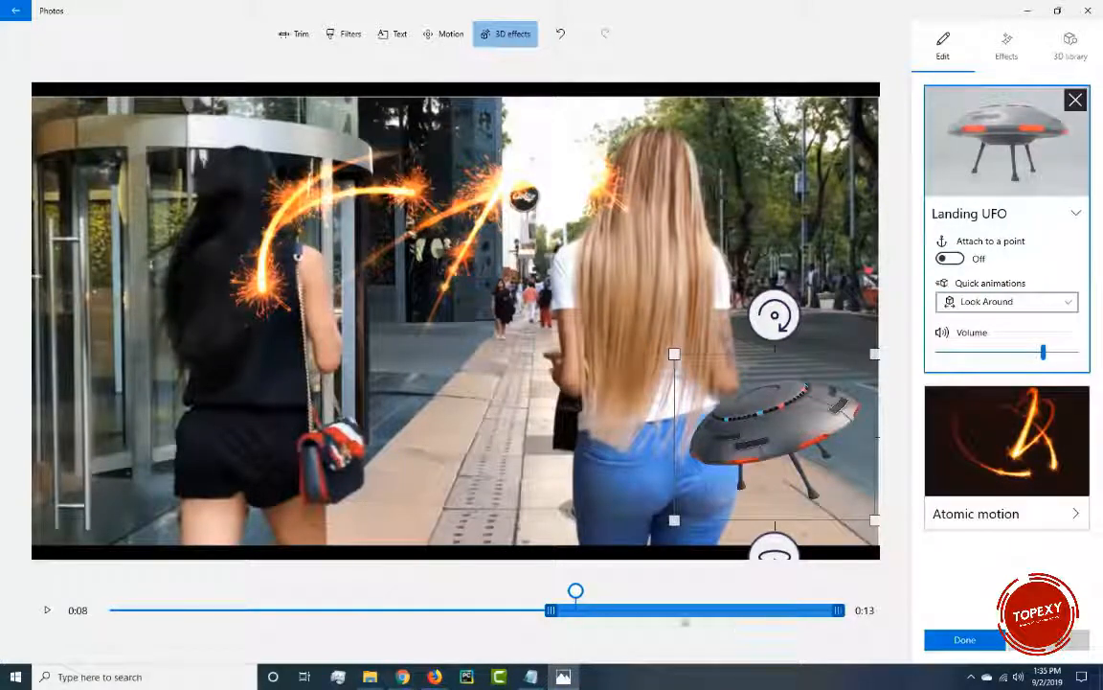
Shift the Landing UFO's time span earlier, extend it to the clip's end at 0:13, and preview from about 0:03
{"action": "left_click_drag", "start_coordinate": [621, 613], "coordinate": [549, 611]}
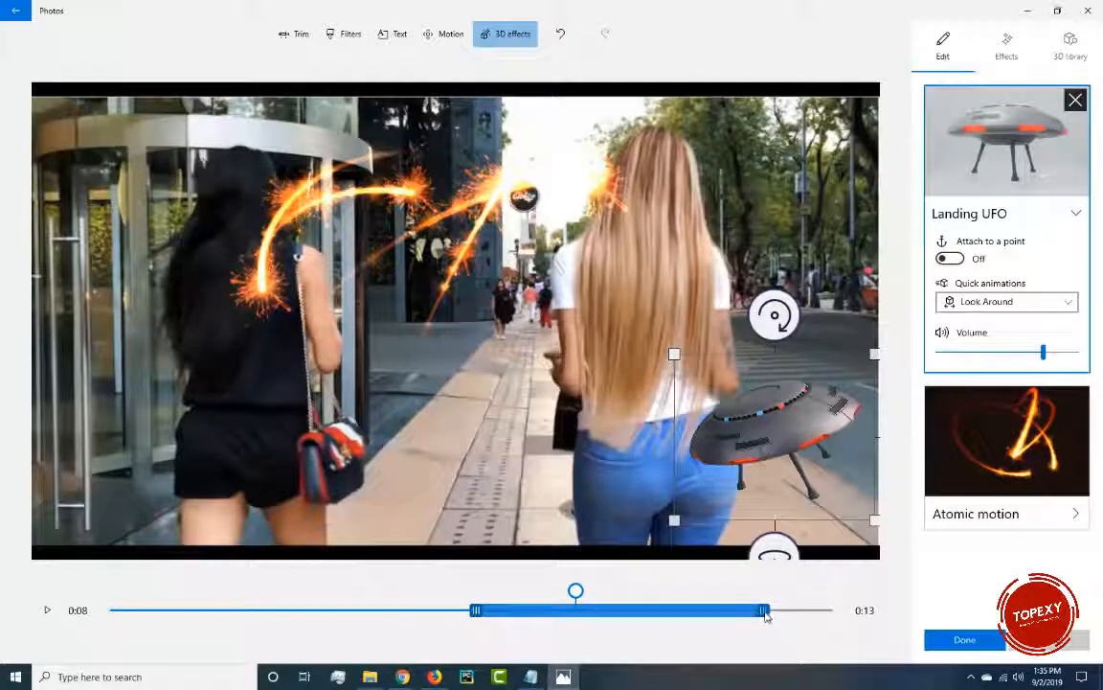
{"action": "left_click_drag", "start_coordinate": [766, 616], "coordinate": [773, 616]}
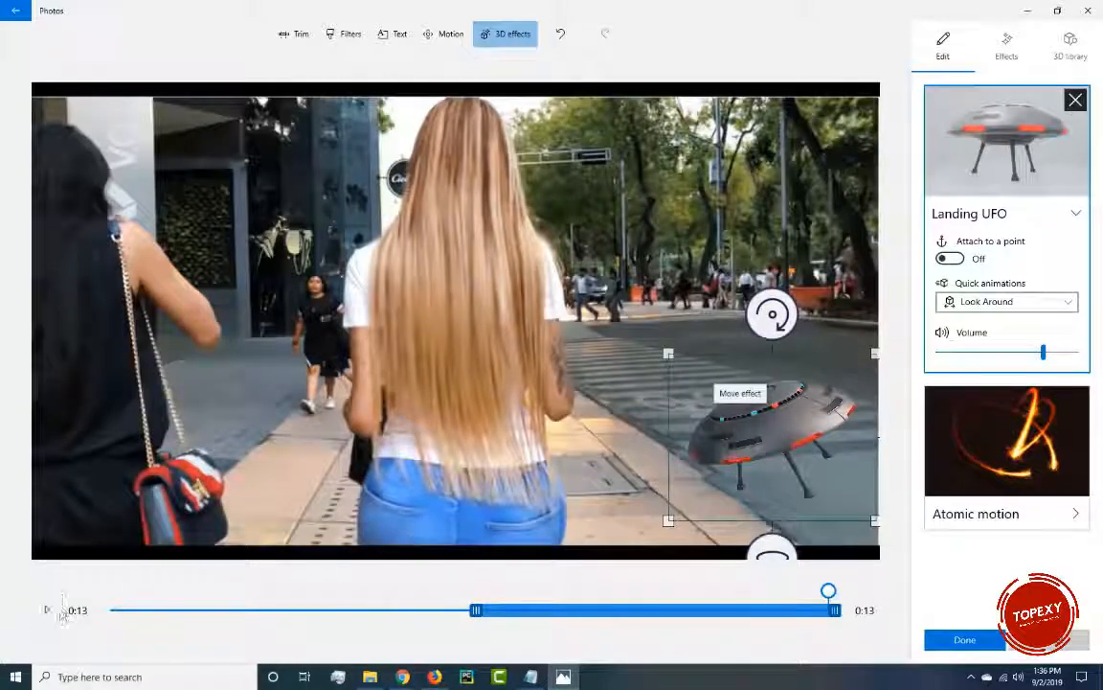
{"action": "left_click", "coordinate": [279, 610]}
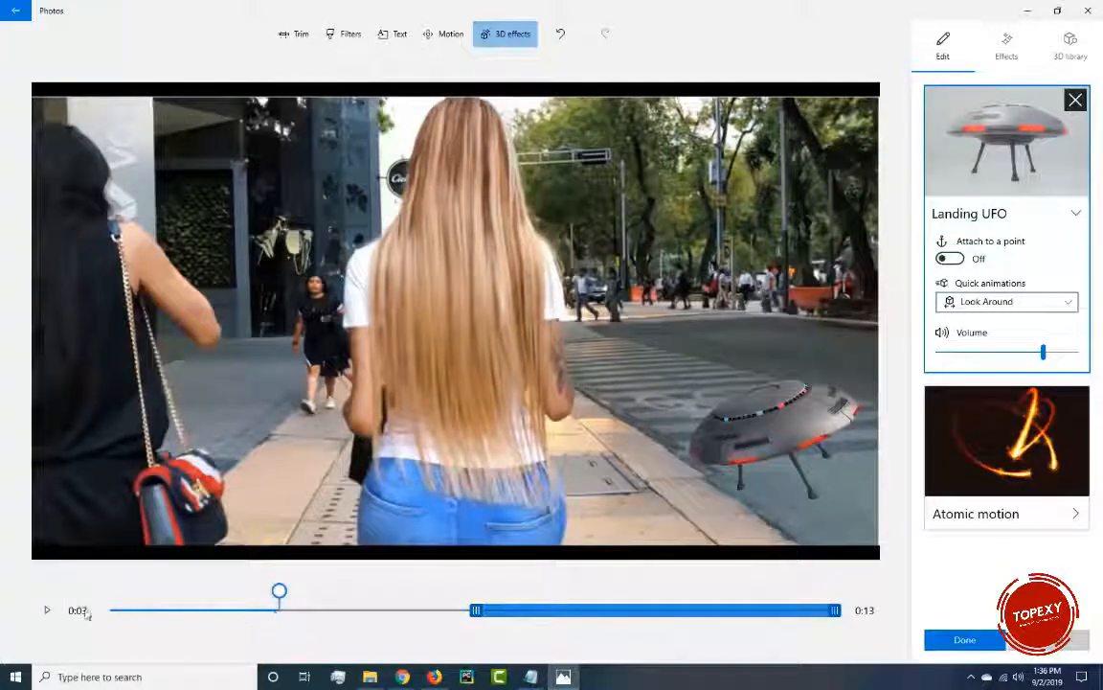
{"action": "left_click", "coordinate": [46, 610]}
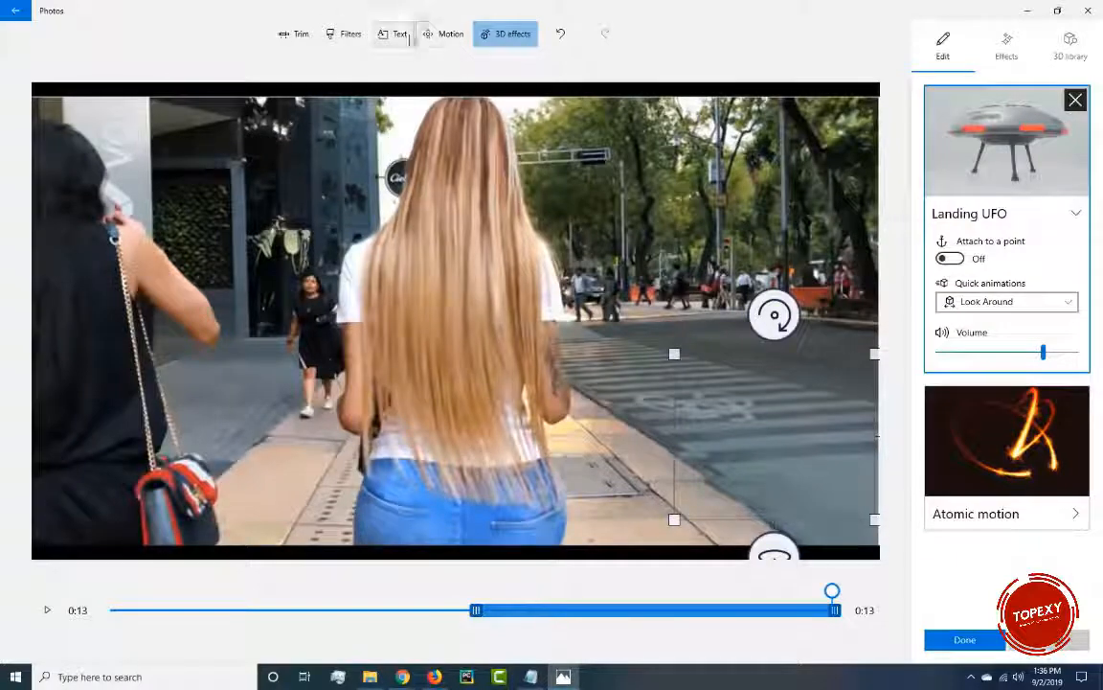
Add the text "Booty" to the clip in the Adventure style, using the centered layout with a border around the frame
{"action": "left_click", "coordinate": [399, 33]}
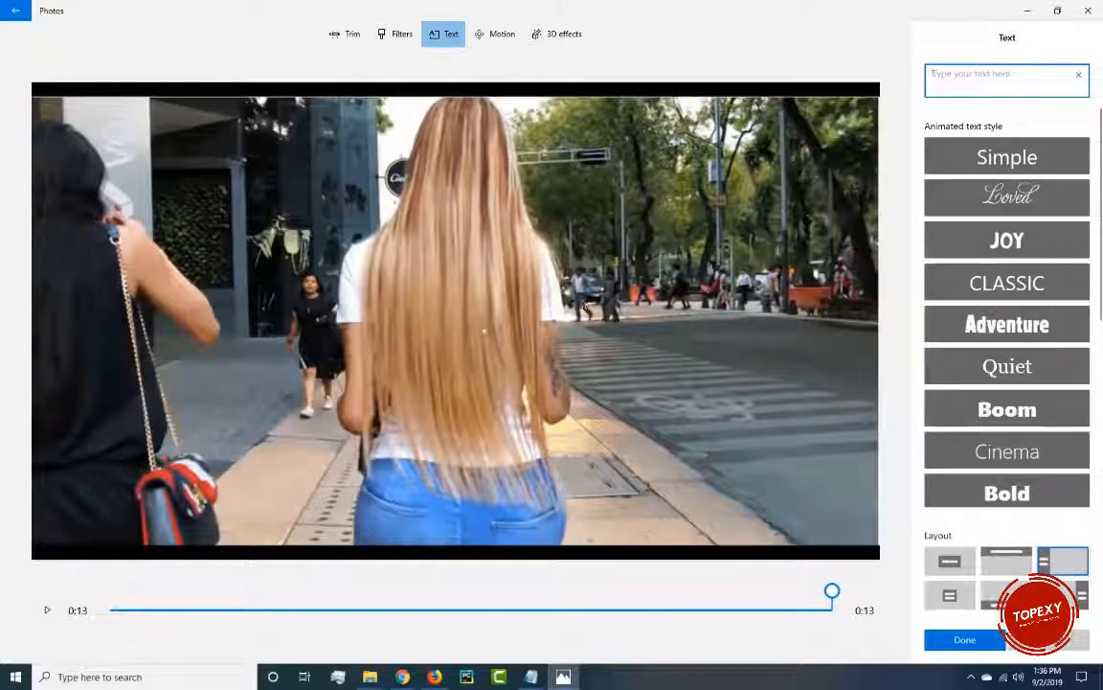
{"action": "scroll", "coordinate": [982, 298], "scroll_direction": "down", "scroll_amount": 4}
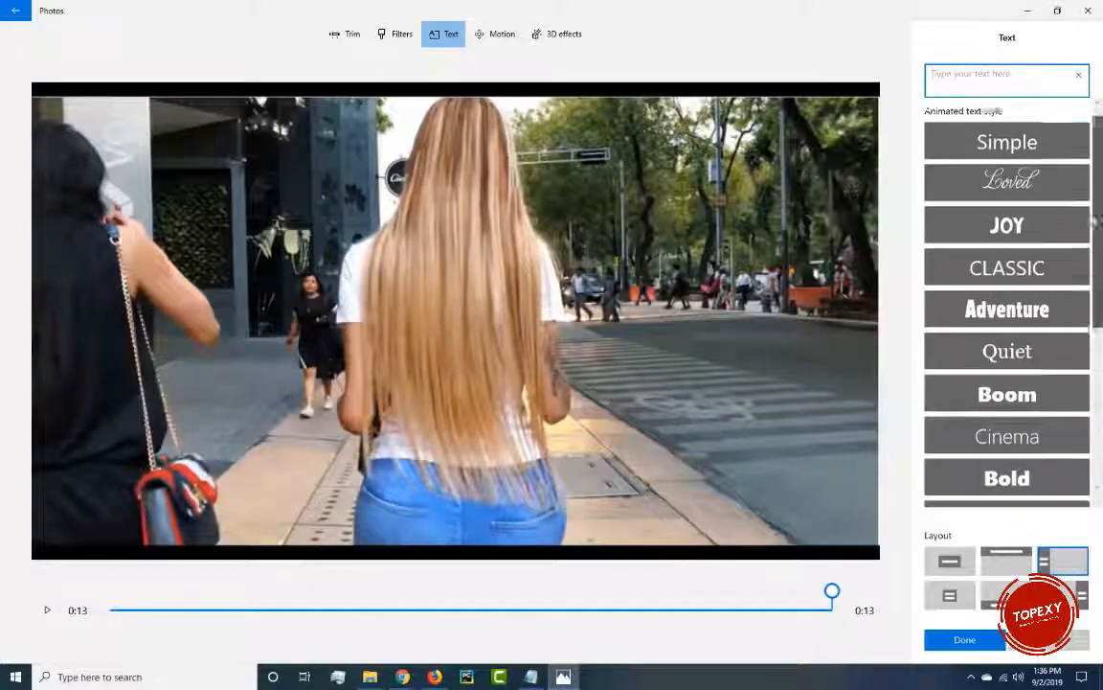
{"action": "scroll", "coordinate": [997, 259], "scroll_direction": "down", "scroll_amount": 2}
{"action": "scroll", "coordinate": [997, 259], "scroll_direction": "up", "scroll_amount": 5}
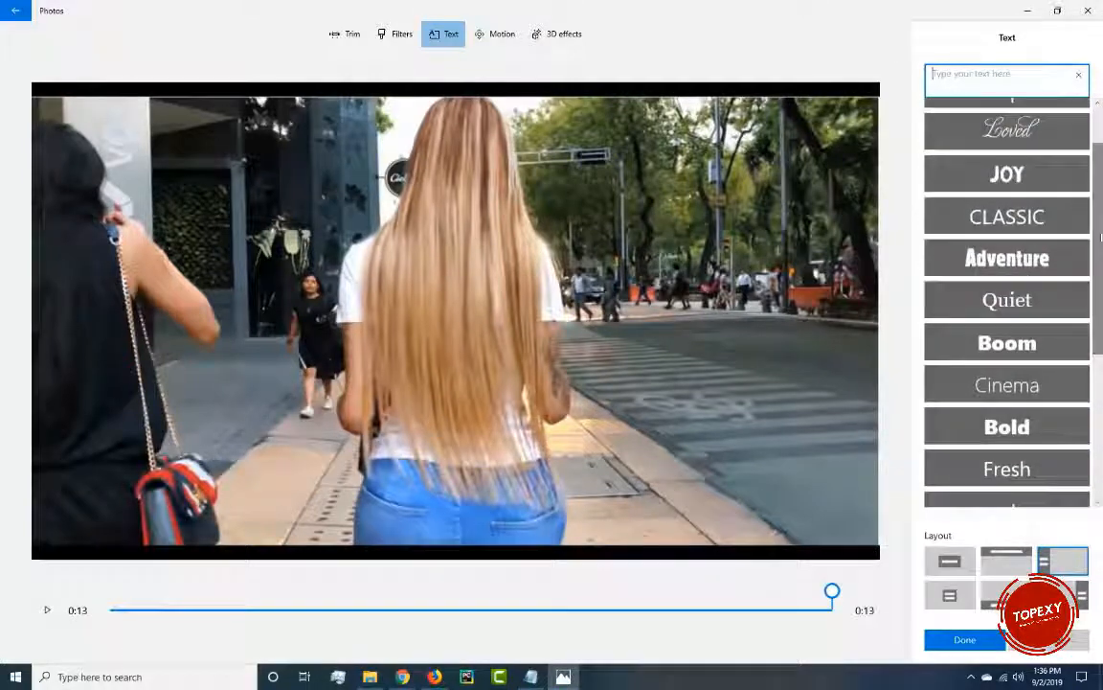
{"action": "left_click", "coordinate": [998, 258]}
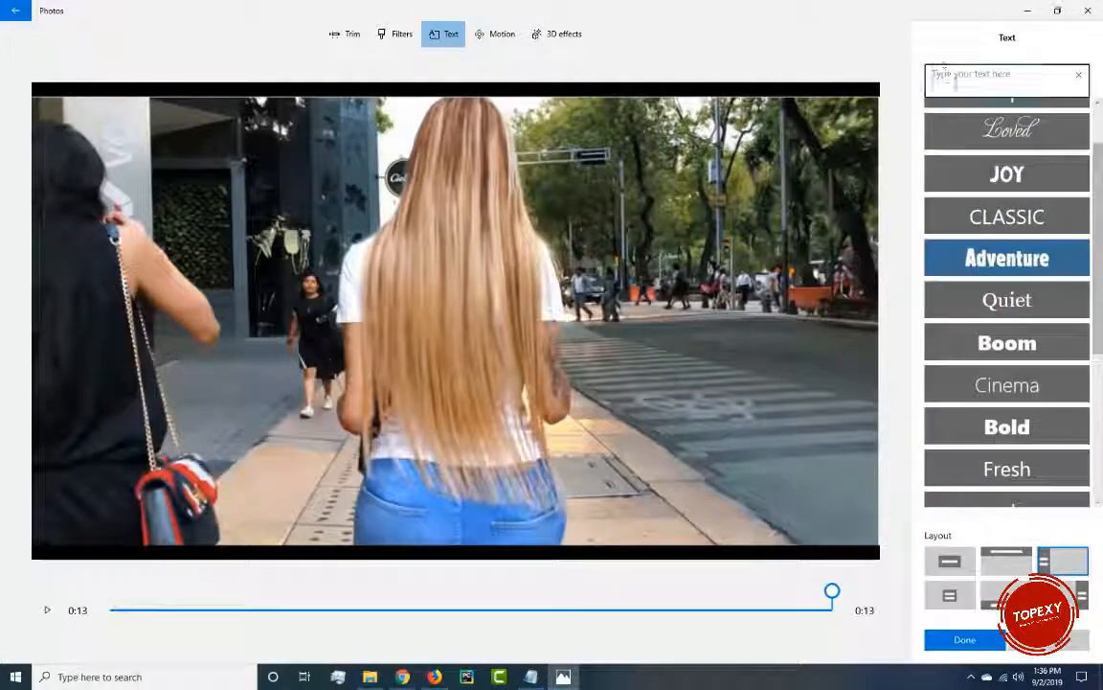
{"action": "type", "text": "Booty"}
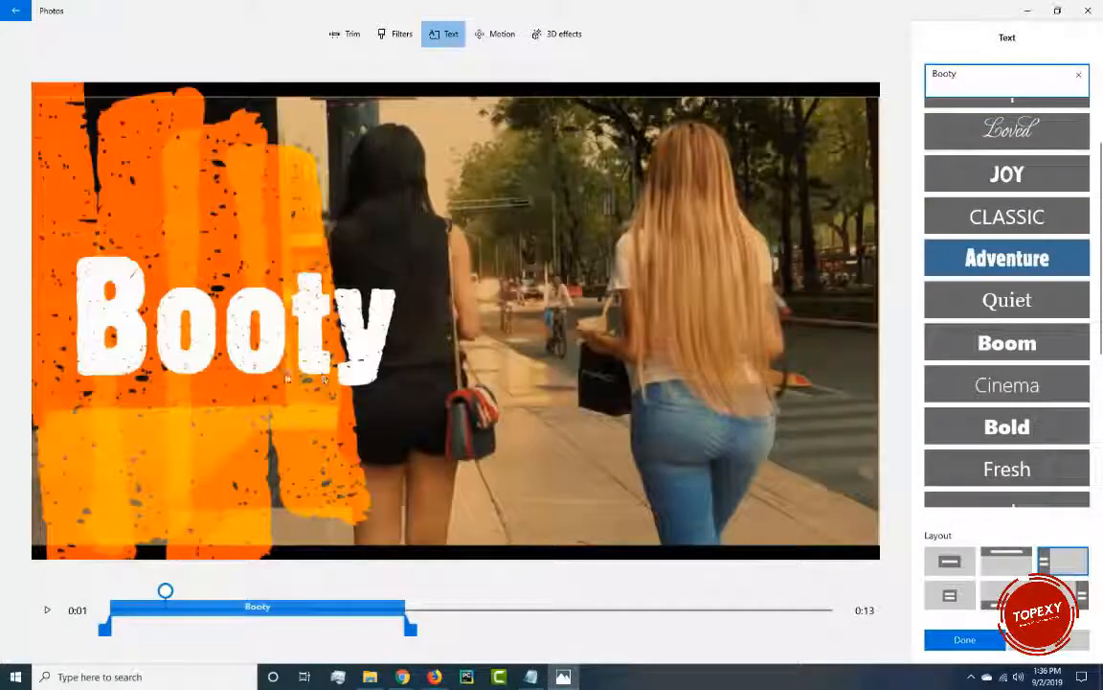
{"action": "left_click", "coordinate": [416, 331]}
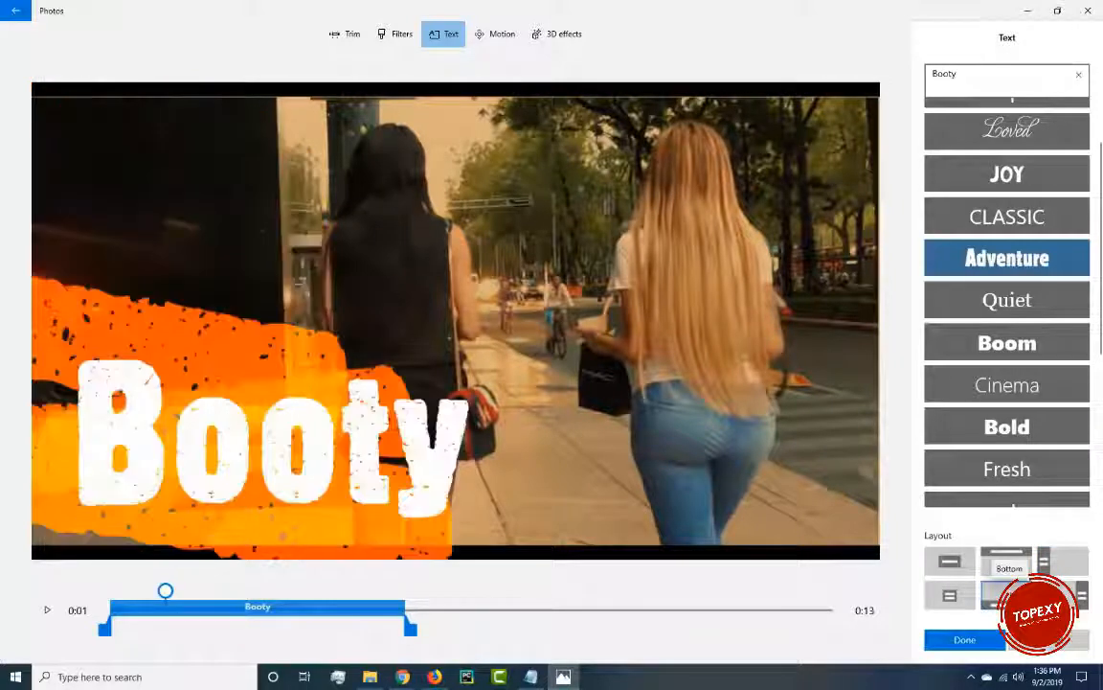
{"action": "left_click", "coordinate": [951, 596]}
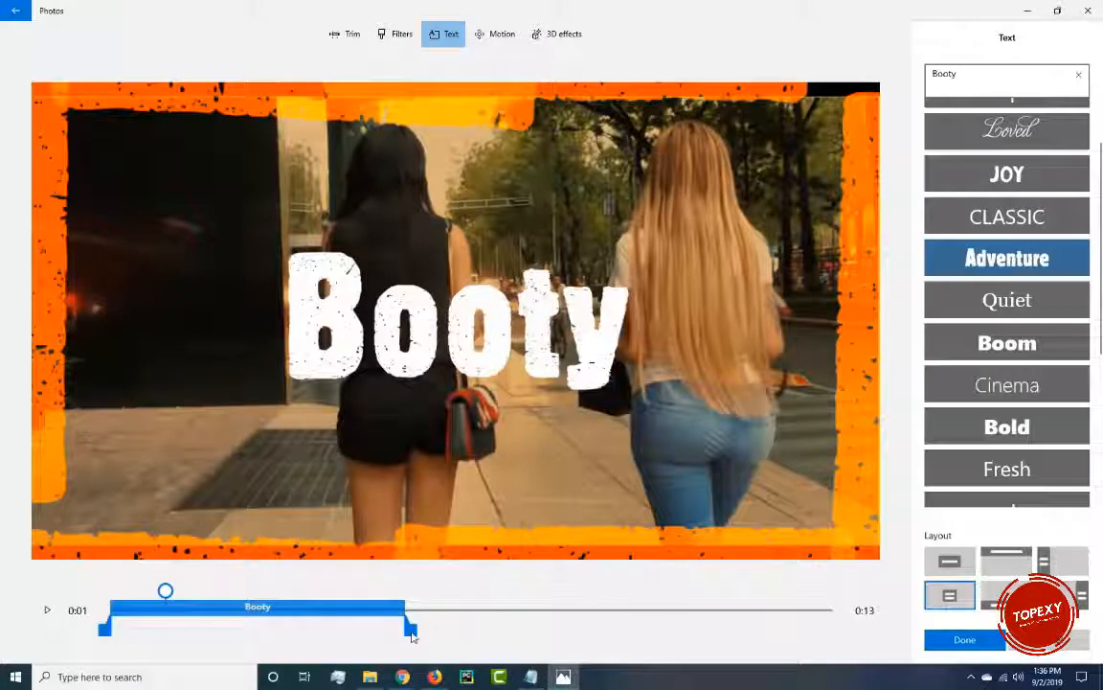
Extend the "Booty" text over the clip's full length, preview it, and apply the clip edits
{"action": "left_click_drag", "start_coordinate": [411, 636], "coordinate": [846, 650]}
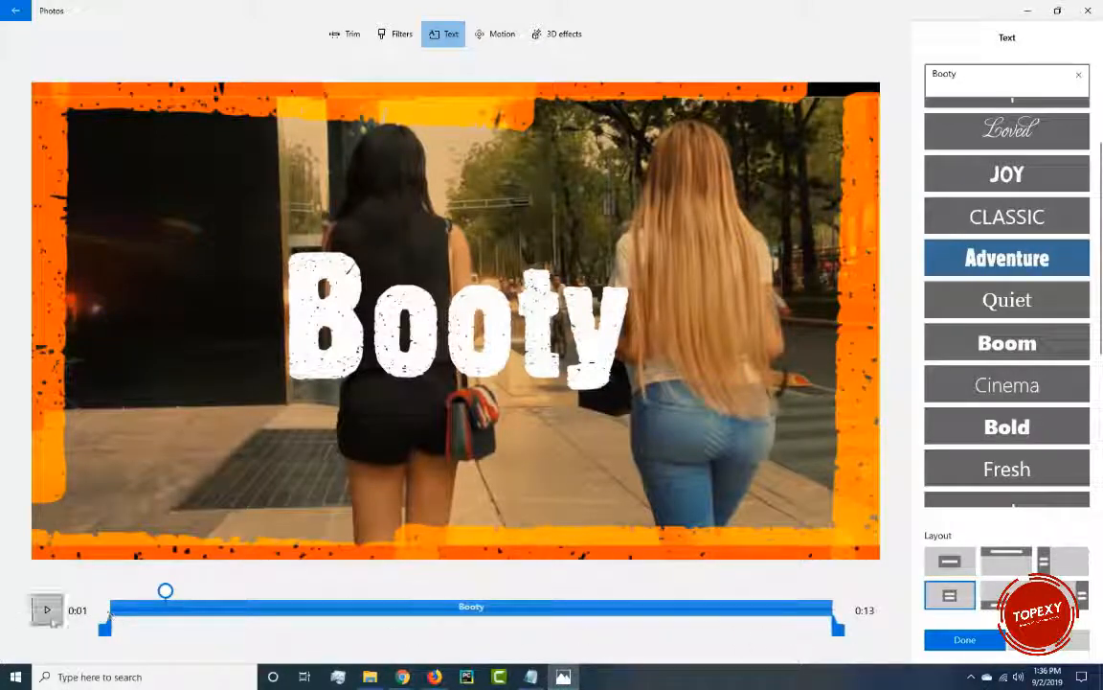
{"action": "left_click", "coordinate": [46, 613]}
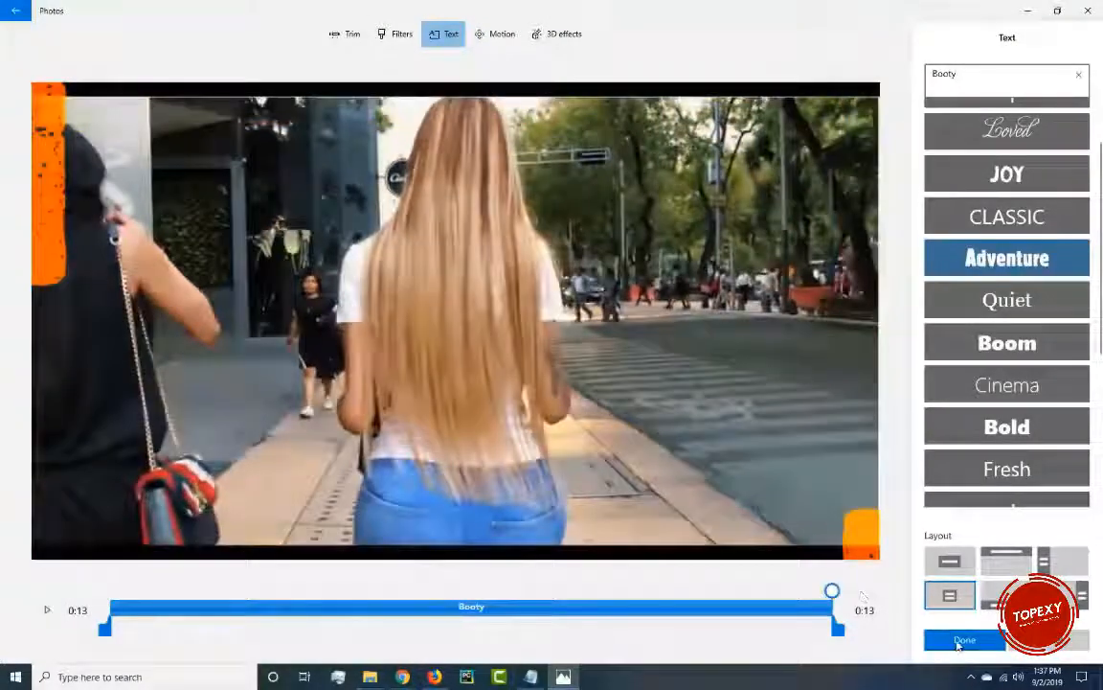
{"action": "left_click", "coordinate": [958, 643]}
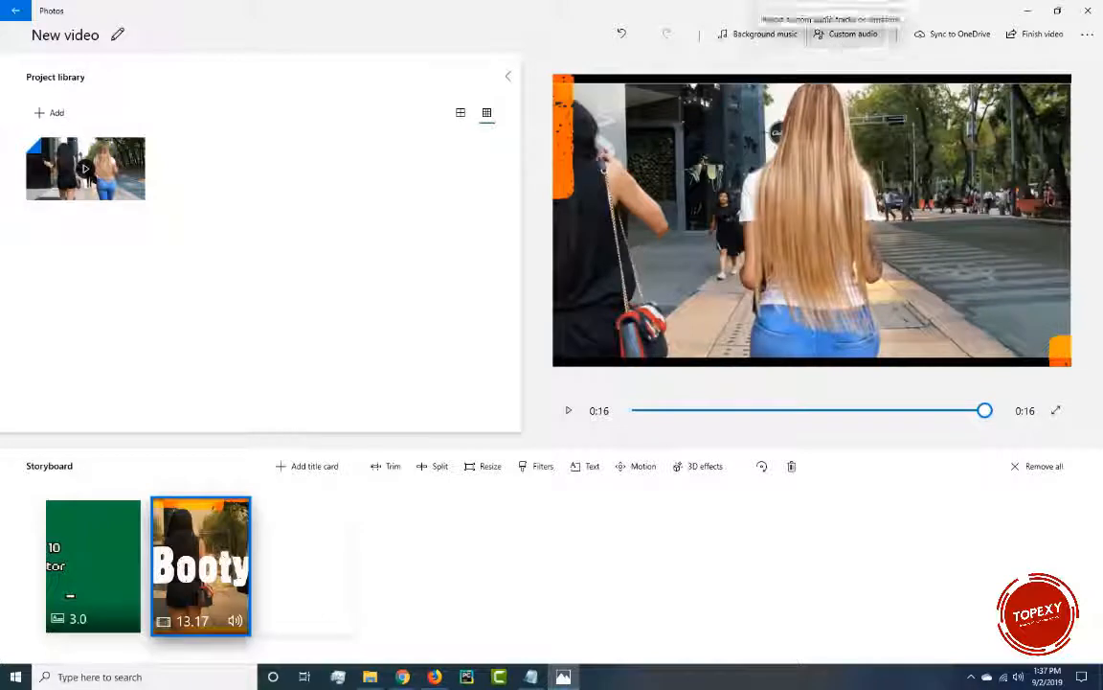
Browse the list of available background music tracks and leave it without choosing one
{"action": "left_click", "coordinate": [763, 42]}
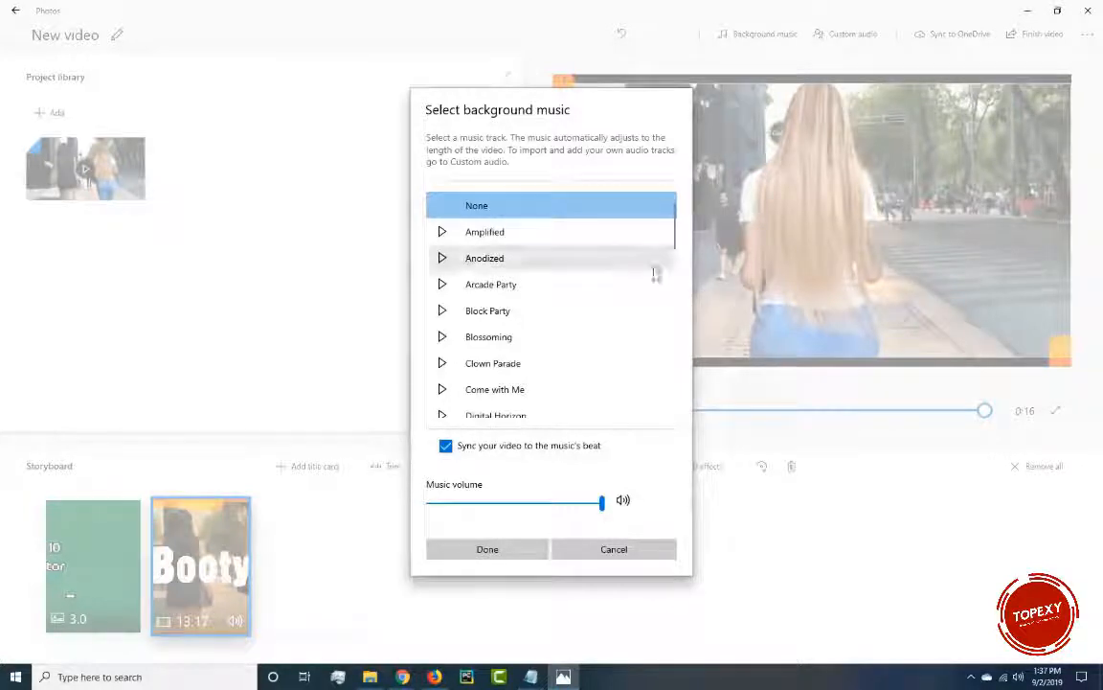
{"action": "scroll", "coordinate": [658, 273], "scroll_direction": "down", "scroll_amount": 5}
{"action": "scroll", "coordinate": [525, 313], "scroll_direction": "down", "scroll_amount": 10}
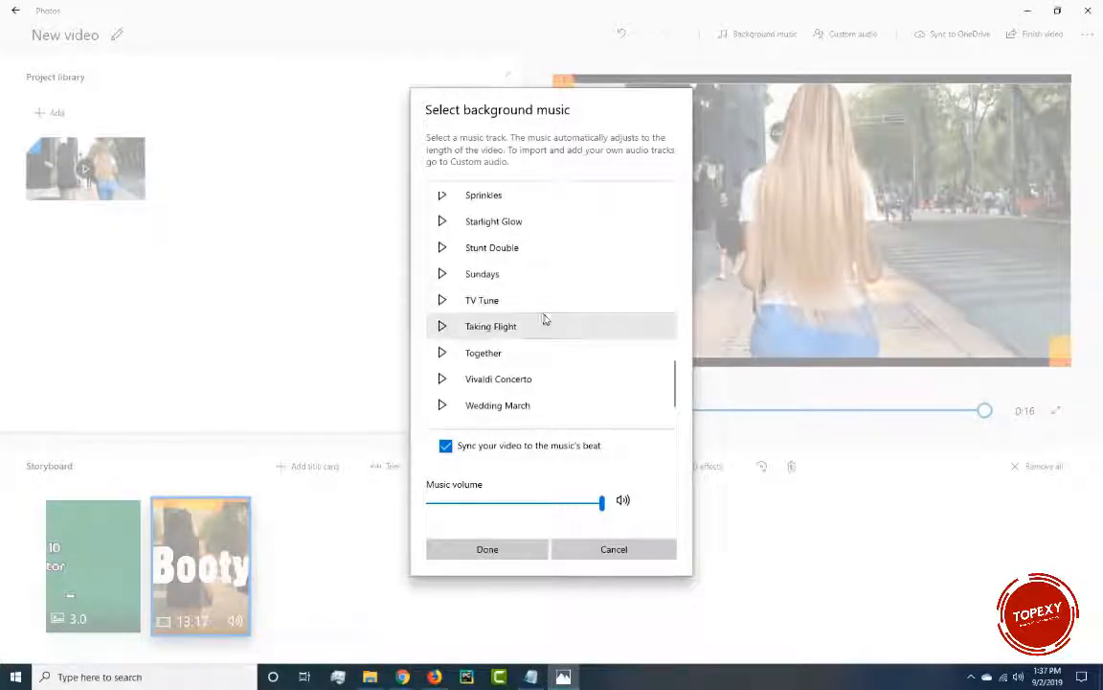
{"action": "scroll", "coordinate": [538, 312], "scroll_direction": "up", "scroll_amount": 10}
{"action": "scroll", "coordinate": [551, 304], "scroll_direction": "up", "scroll_amount": 5}
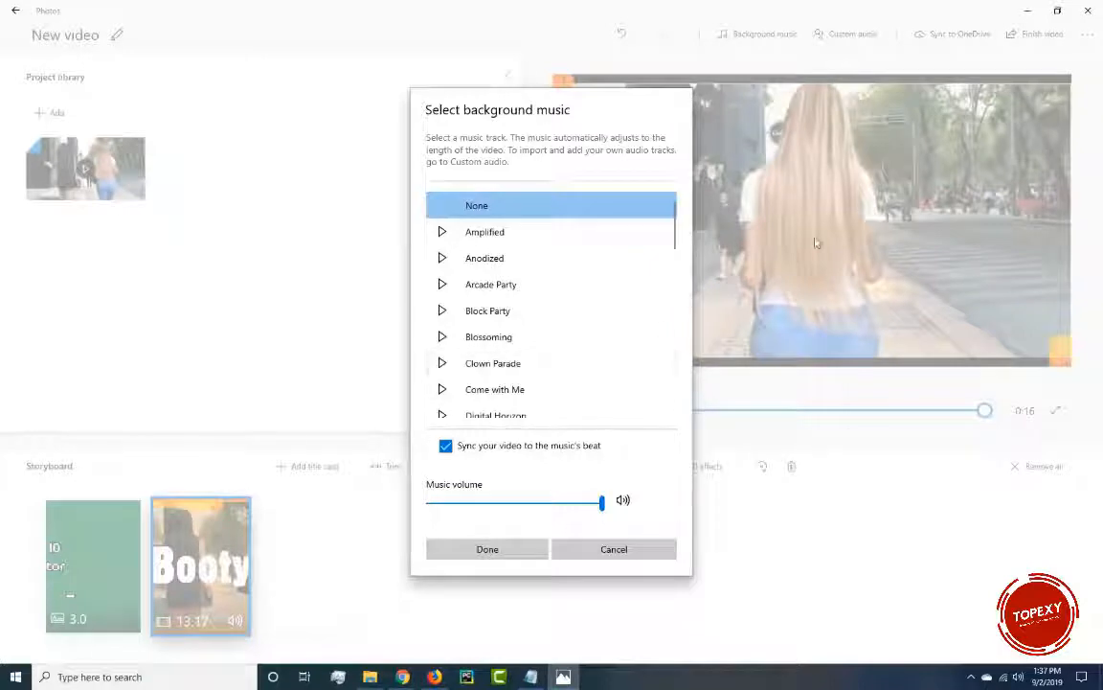
{"action": "left_click", "coordinate": [603, 551]}
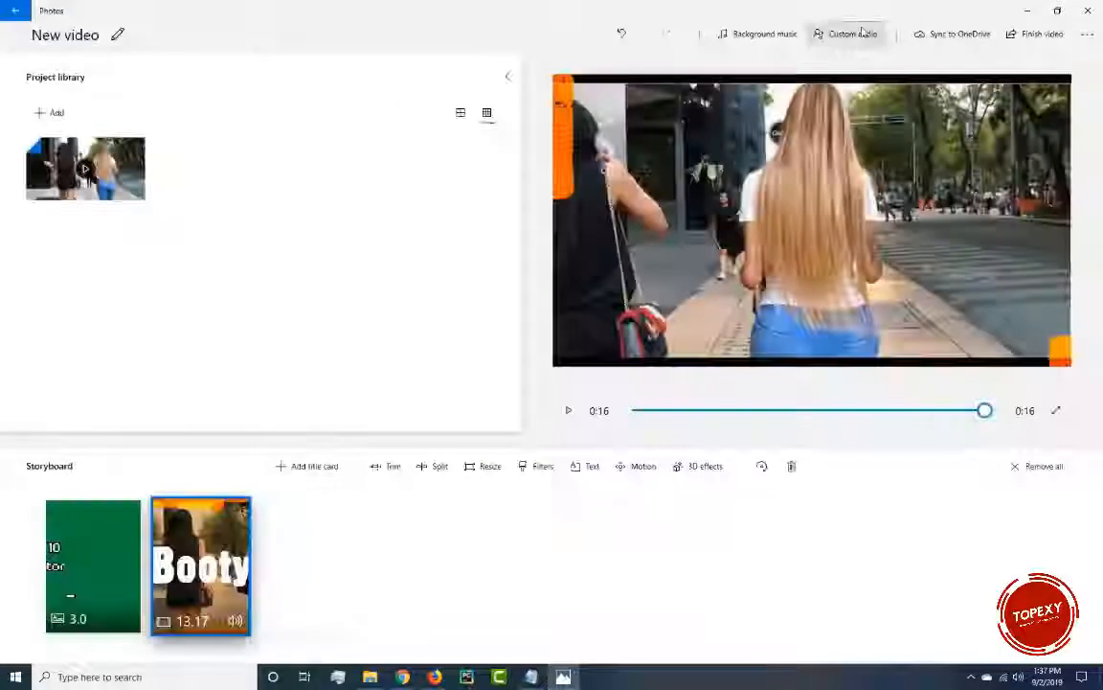
Add the custom audio file "Pat Benatar - In The Heat Of The Night.wav" from the Video Projects folder in Music
{"action": "left_click", "coordinate": [857, 34]}
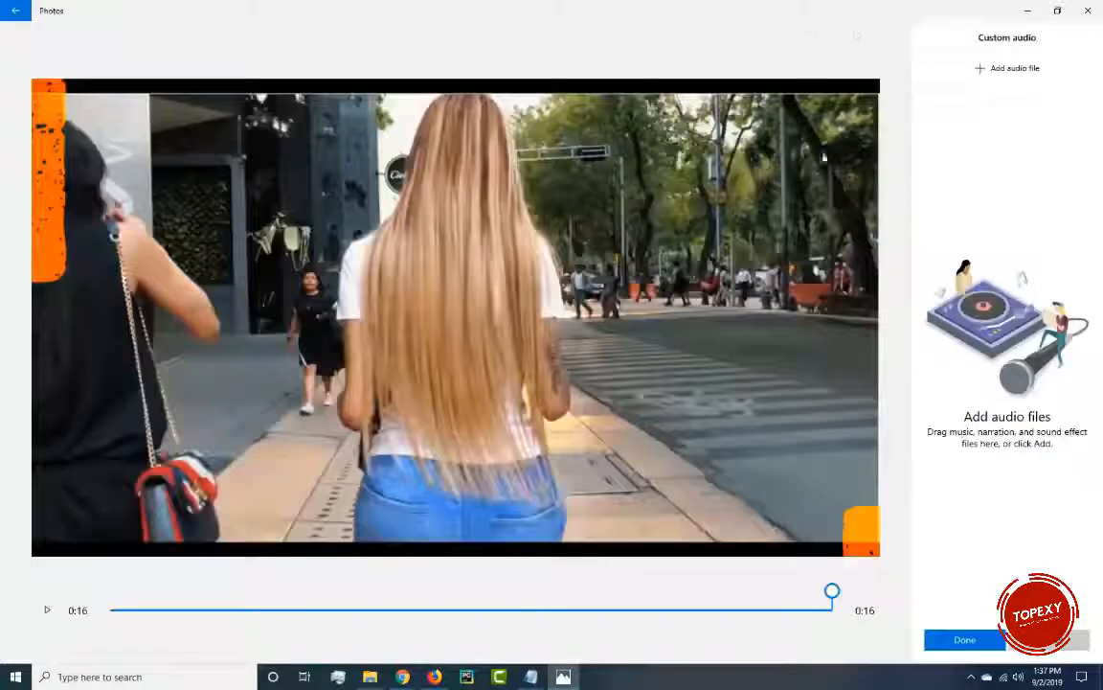
{"action": "left_click", "coordinate": [994, 69]}
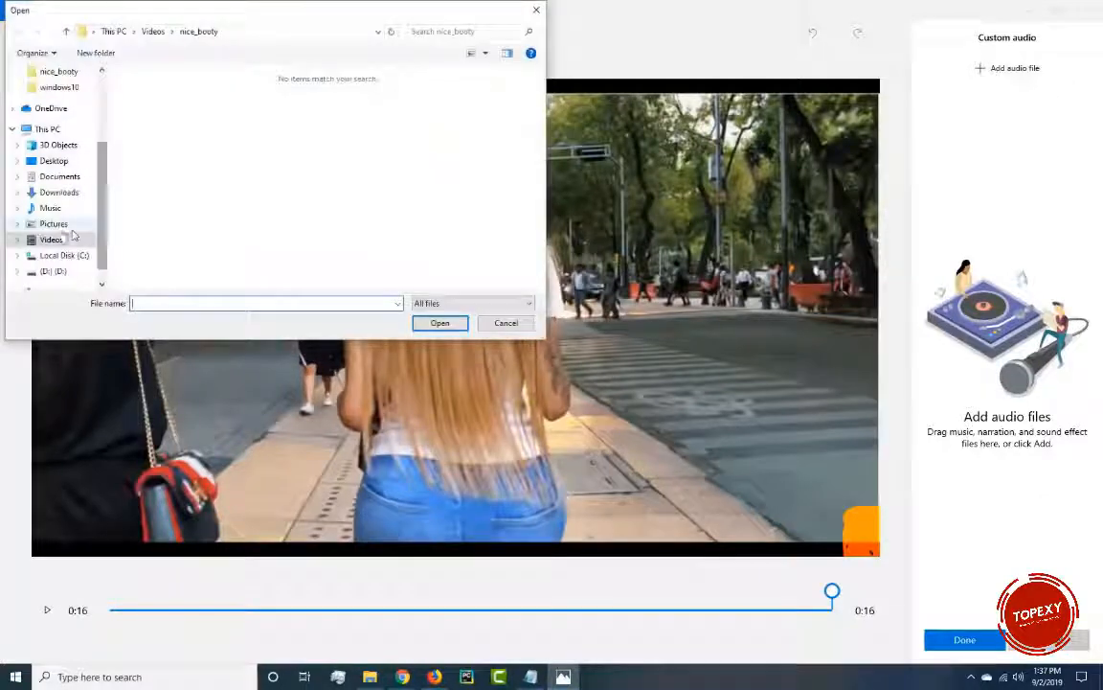
{"action": "left_click", "coordinate": [50, 209]}
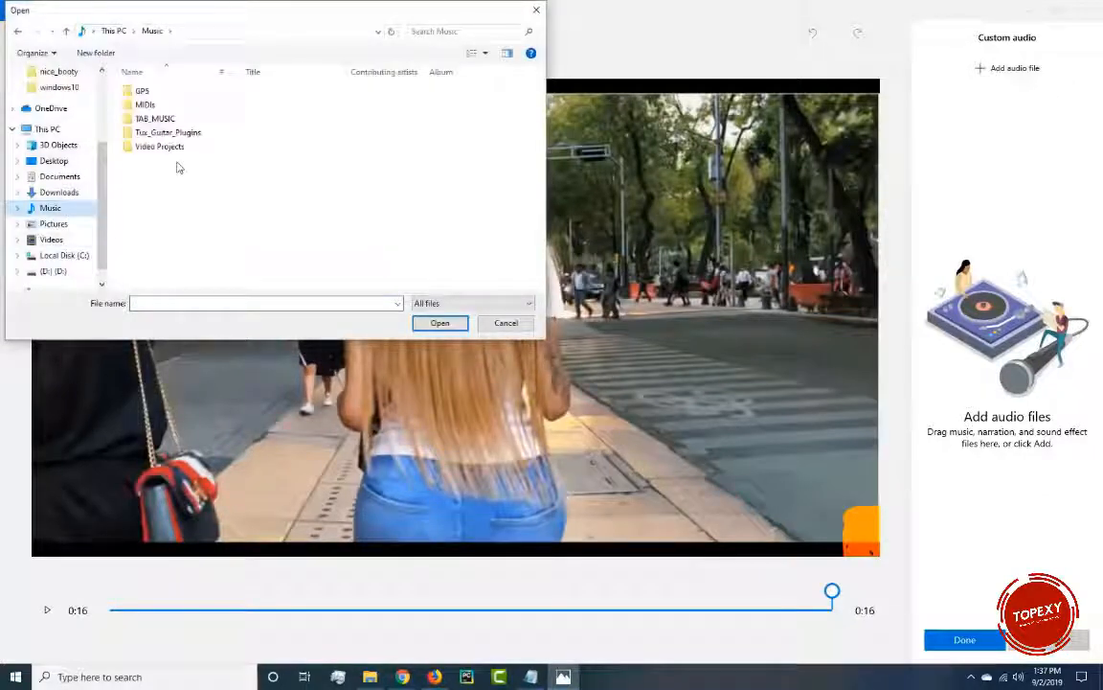
{"action": "double_click", "coordinate": [158, 119]}
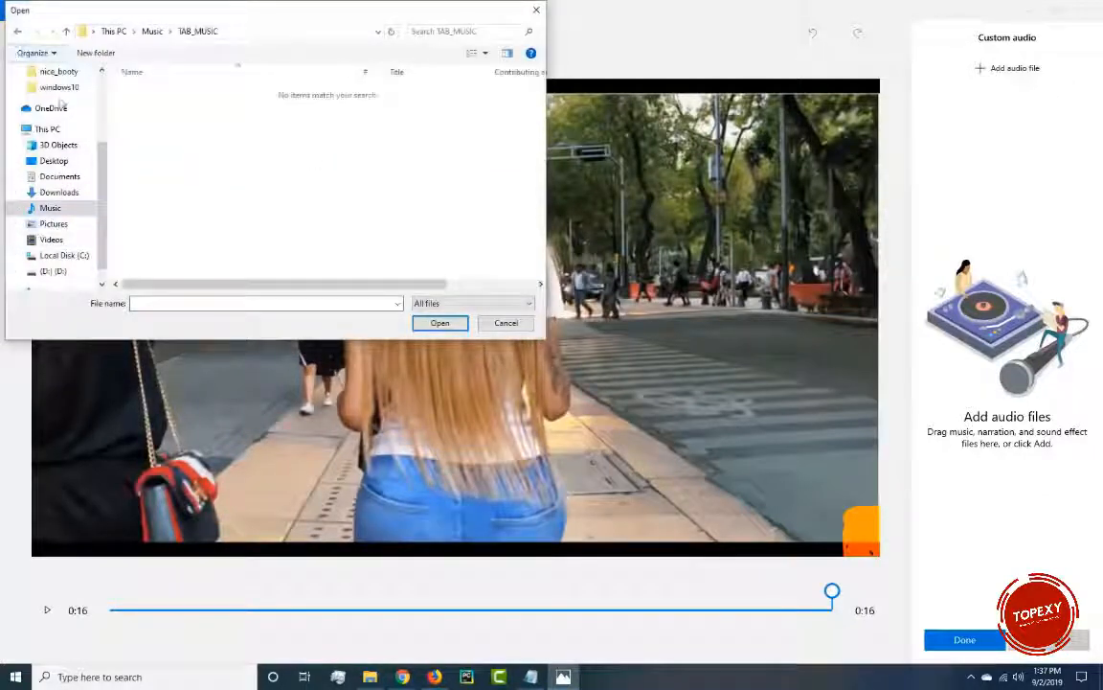
{"action": "left_click", "coordinate": [17, 32]}
{"action": "double_click", "coordinate": [156, 133]}
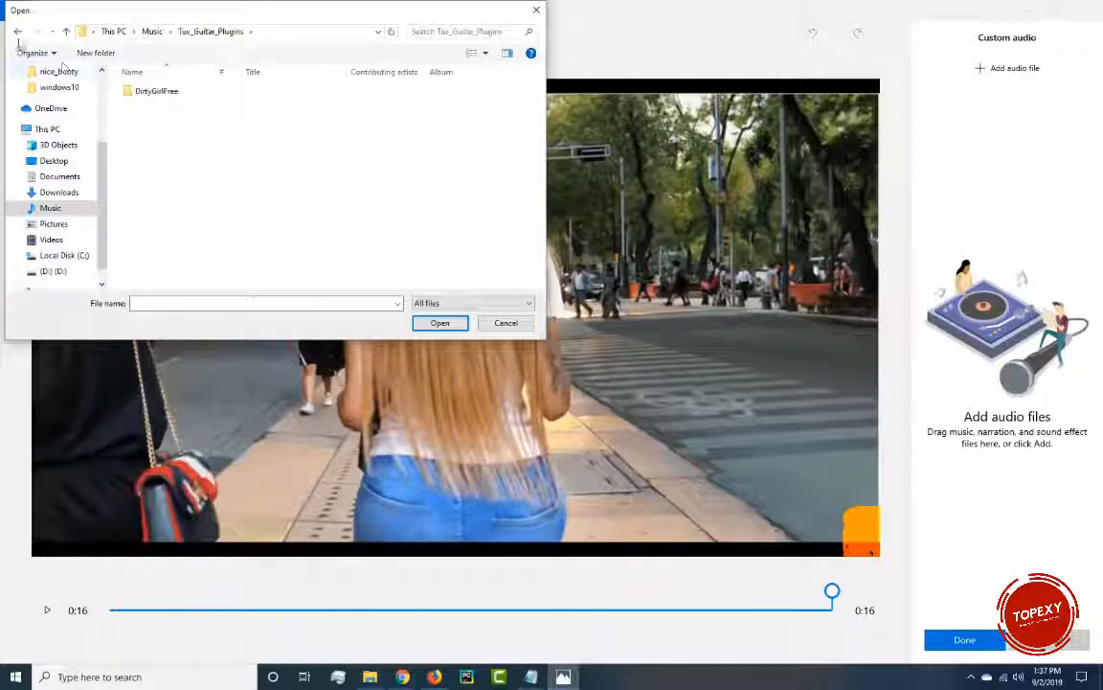
{"action": "left_click", "coordinate": [17, 32]}
{"action": "double_click", "coordinate": [163, 146]}
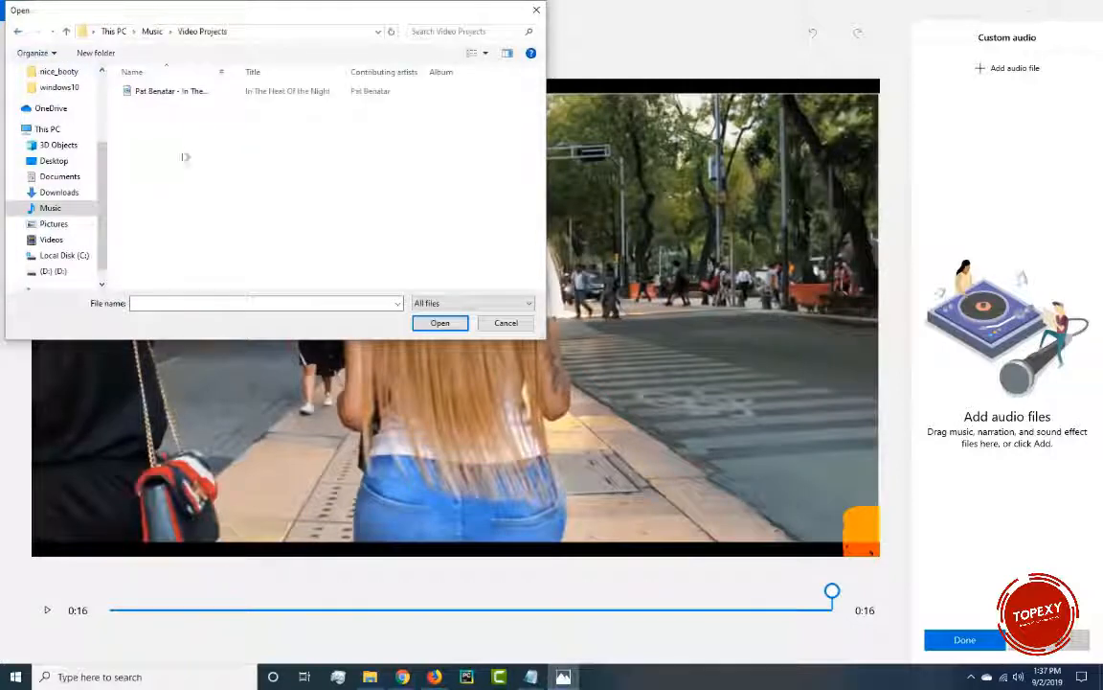
{"action": "left_click", "coordinate": [190, 92]}
{"action": "left_click", "coordinate": [436, 323]}
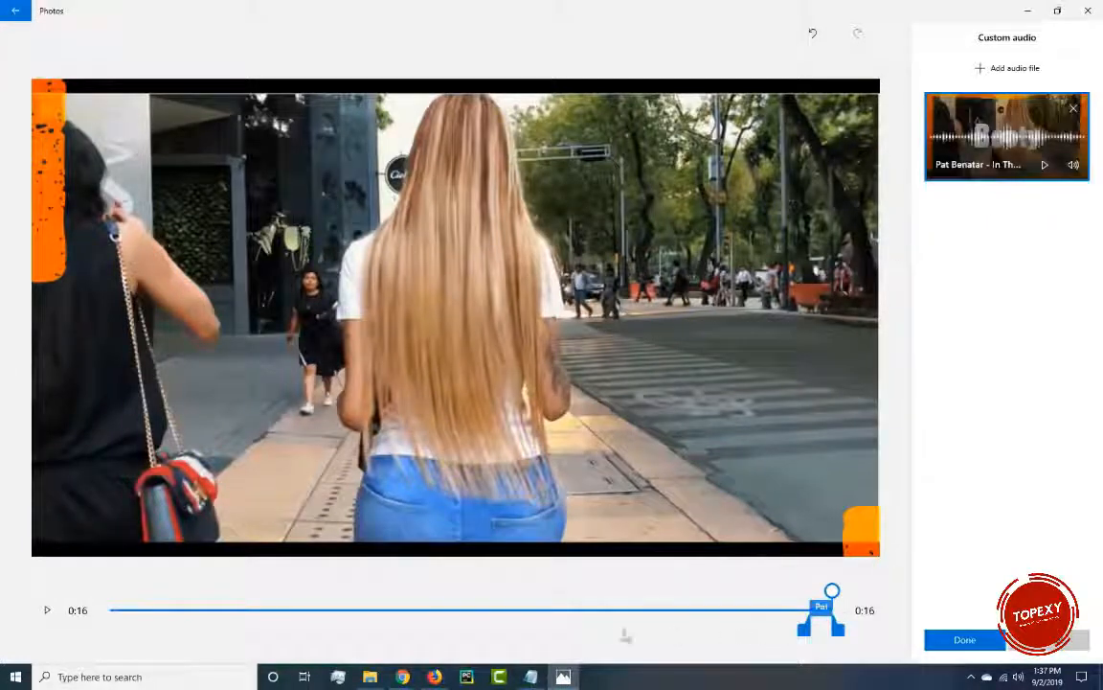
Move the custom audio track to 0:00, extend it to the video's end at 0:16, preview it, and apply the audio edits
{"action": "mouse_move", "coordinate": [821, 618]}
{"action": "left_mouse_down"}
{"action": "mouse_move", "coordinate": [268, 618]}
{"action": "mouse_move", "coordinate": [111, 605]}
{"action": "left_mouse_up"}
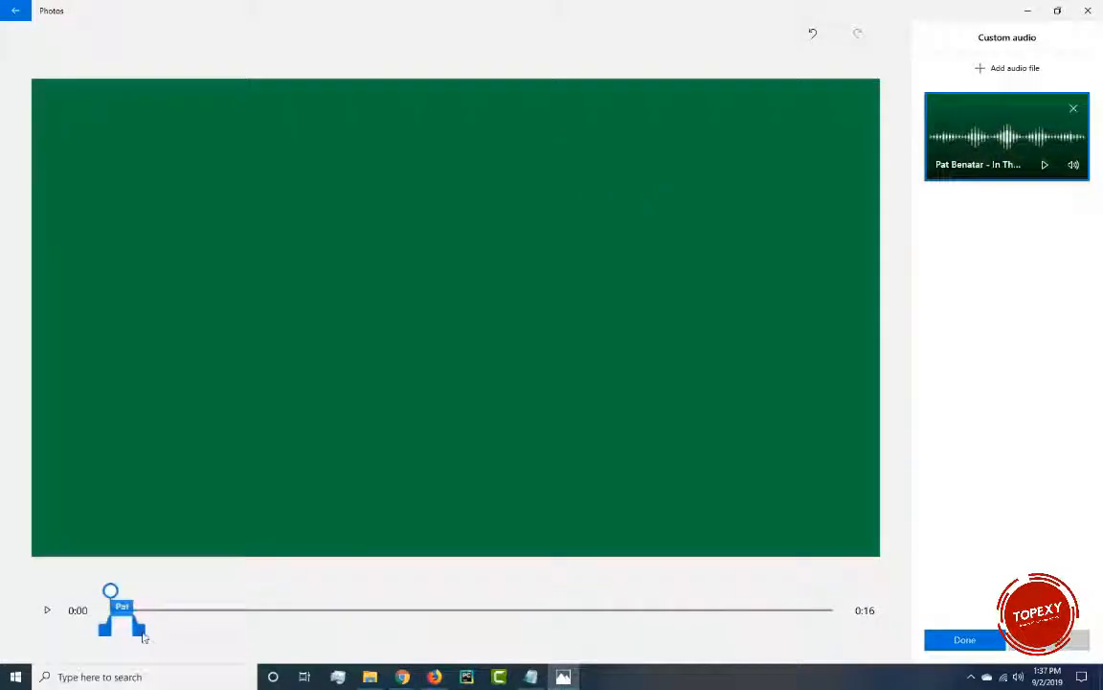
{"action": "left_click_drag", "start_coordinate": [350, 627], "coordinate": [837, 628]}
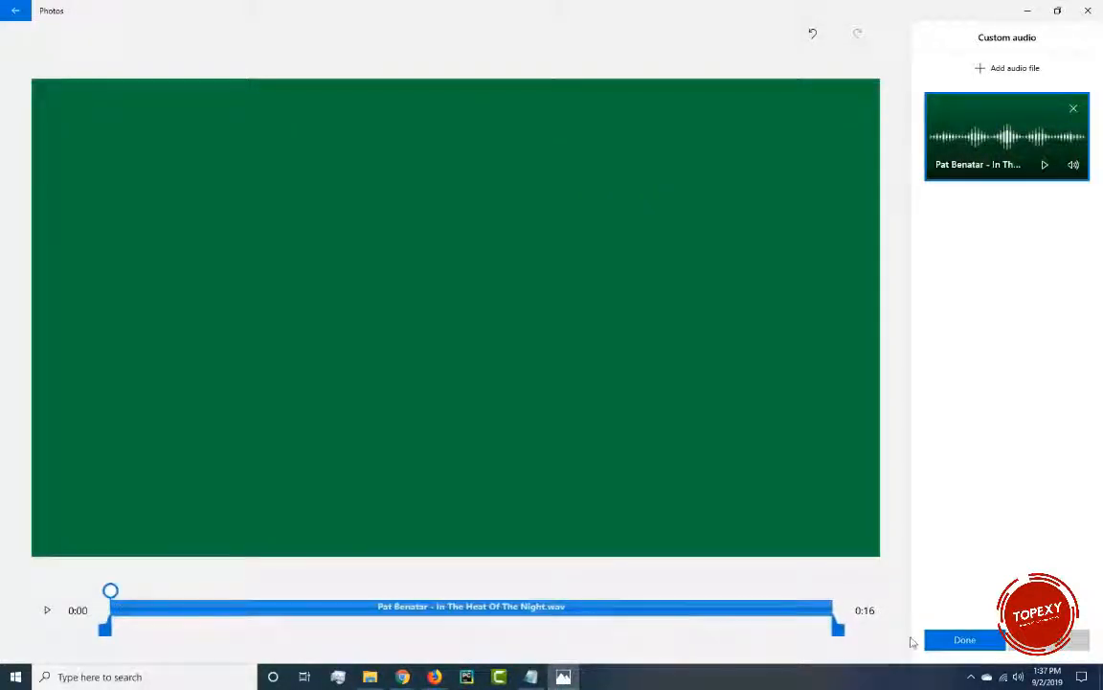
{"action": "left_click", "coordinate": [47, 610]}
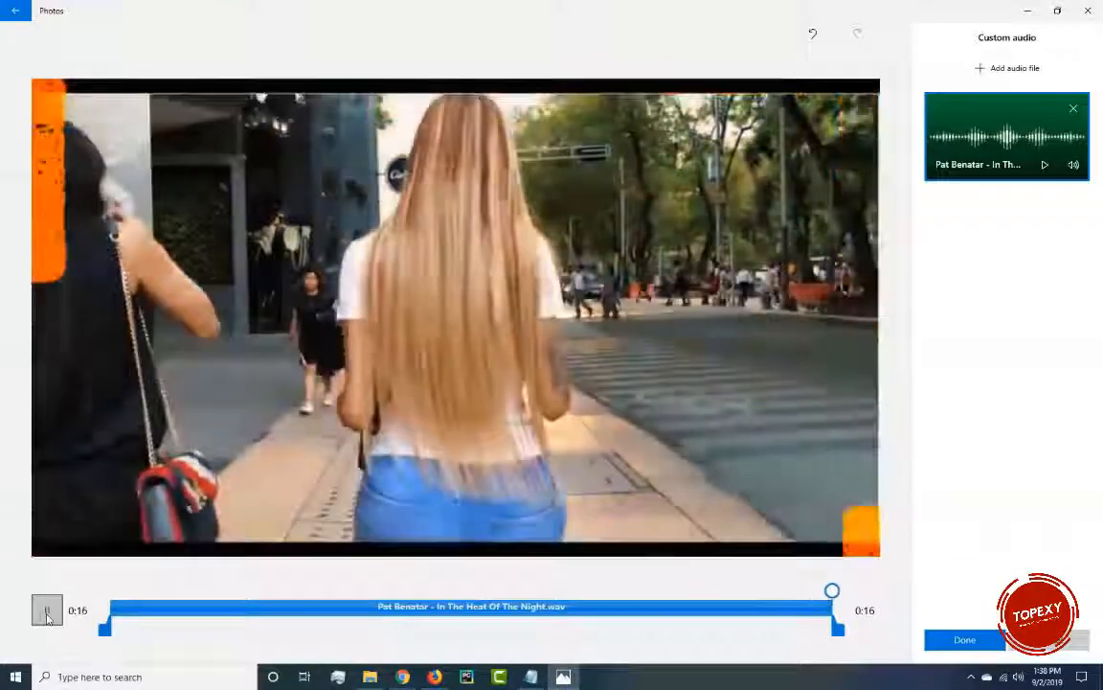
{"action": "left_click", "coordinate": [984, 641]}
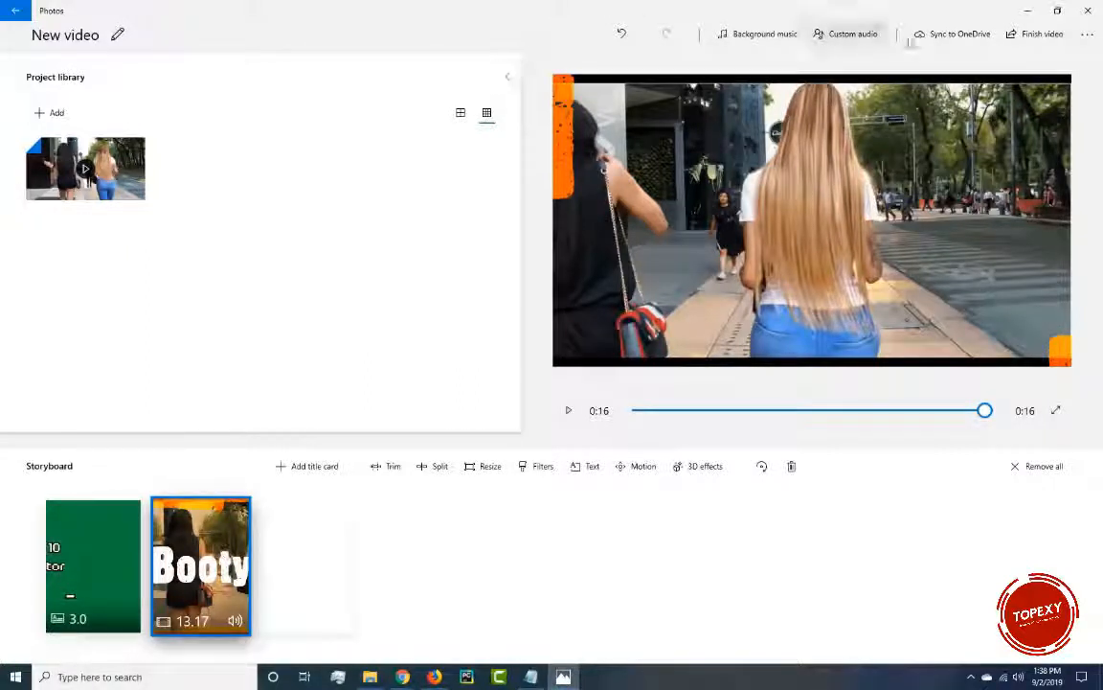
{"action": "left_click", "coordinate": [52, 112]}
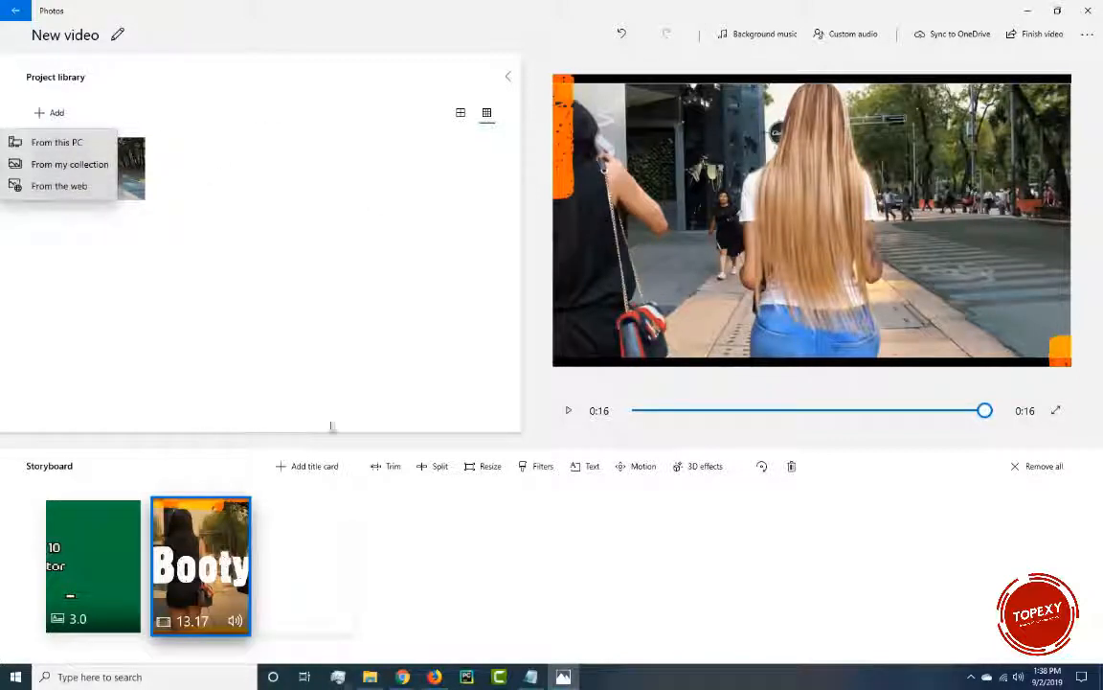
{"action": "left_click", "coordinate": [354, 300]}
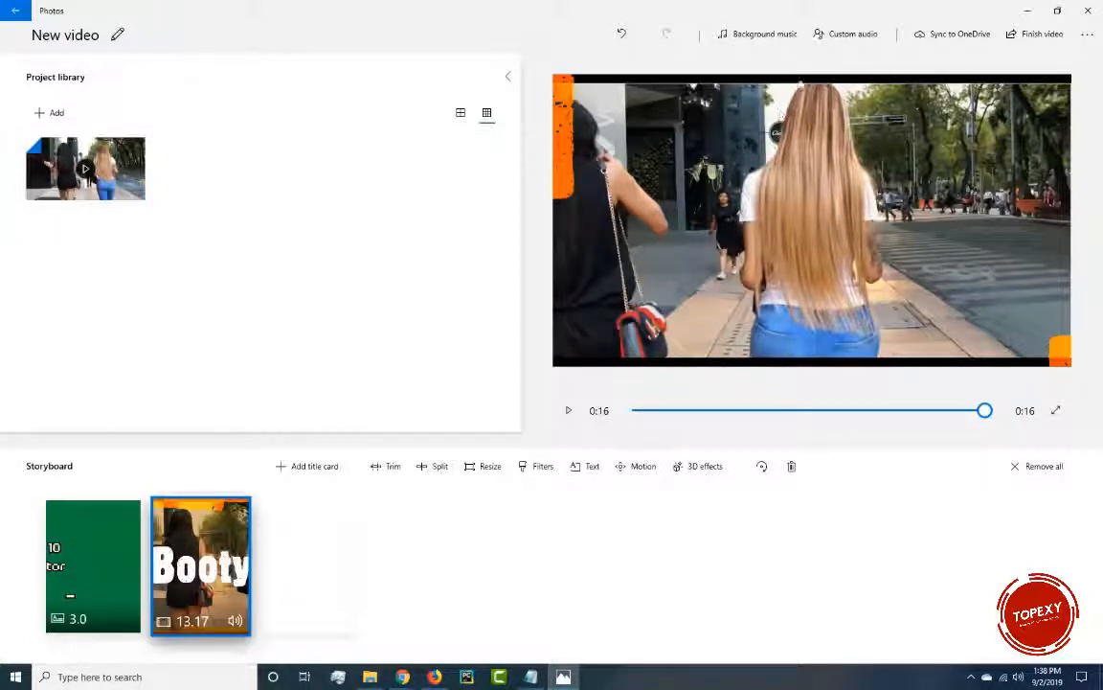
Export the finished video in High 1080p quality as "newfile" in the windows10 folder under Videos, with hardware-accelerated encoding off
{"action": "left_click", "coordinate": [1042, 34]}
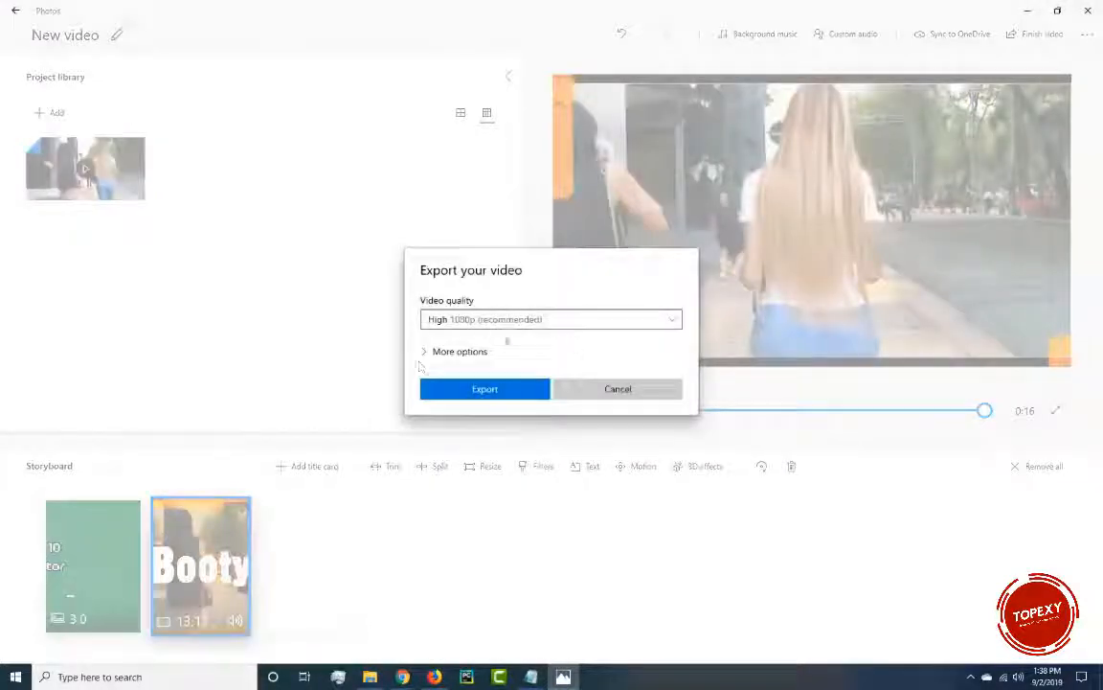
{"action": "left_click", "coordinate": [426, 353]}
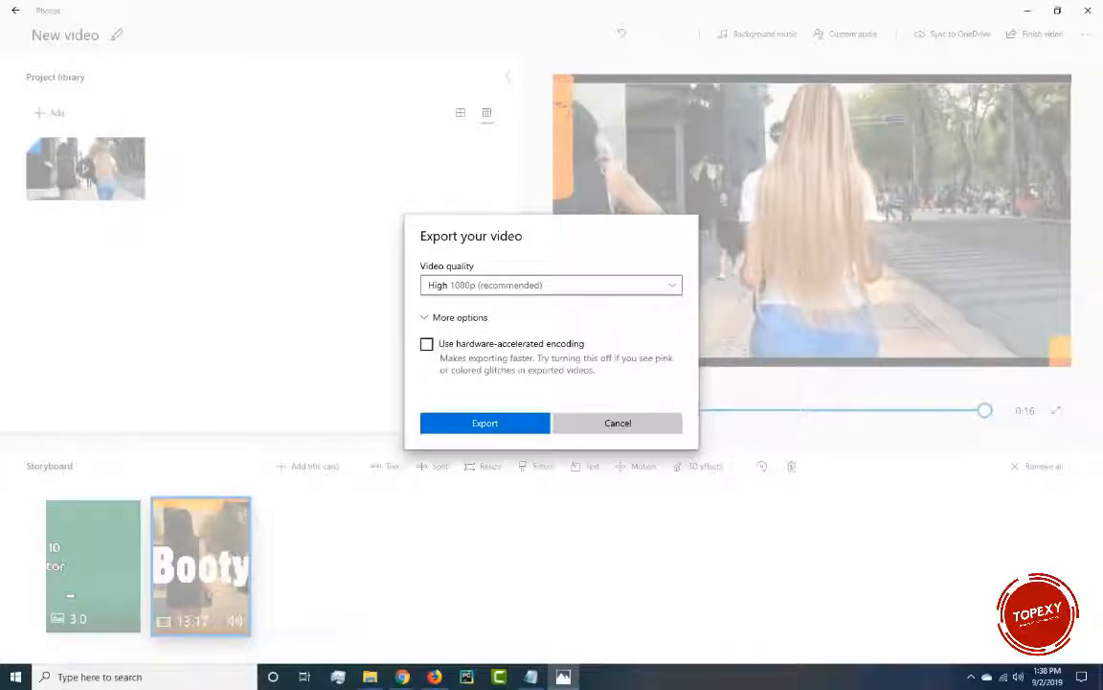
{"action": "left_click", "coordinate": [426, 320]}
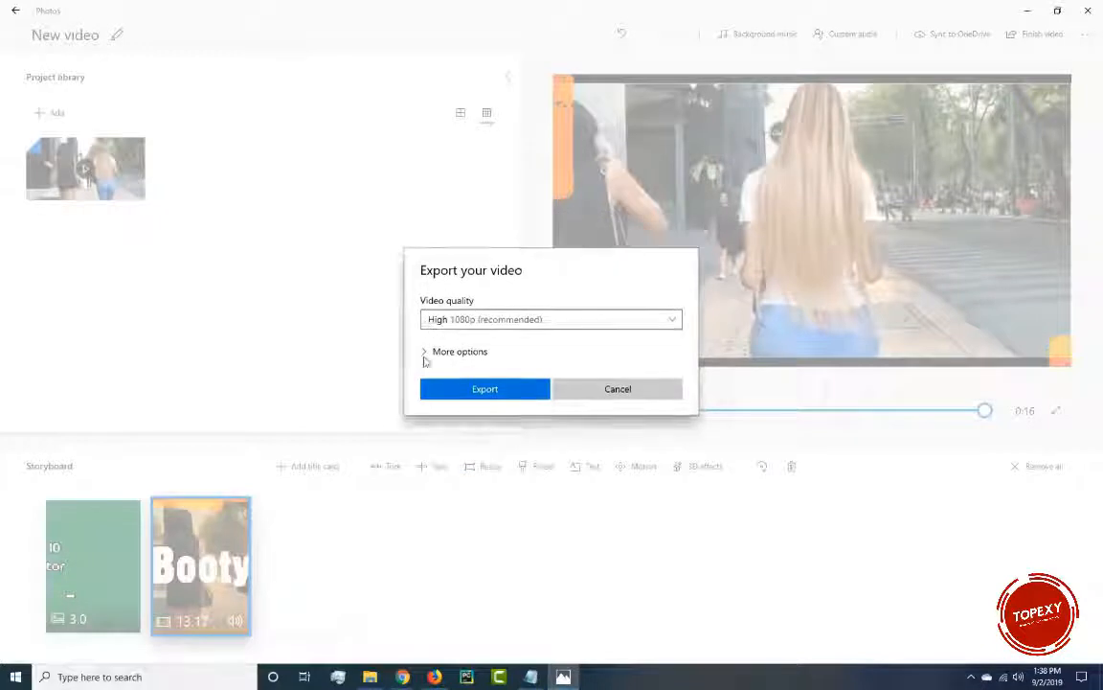
{"action": "left_click", "coordinate": [425, 351]}
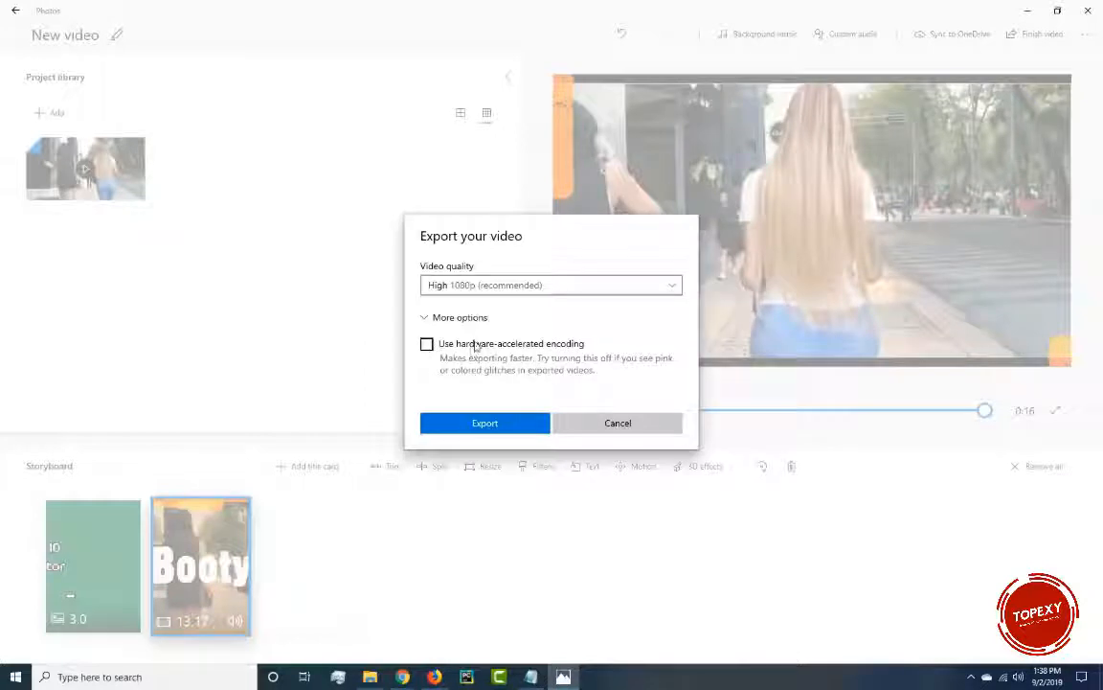
{"action": "left_click", "coordinate": [424, 323]}
{"action": "left_click", "coordinate": [471, 388]}
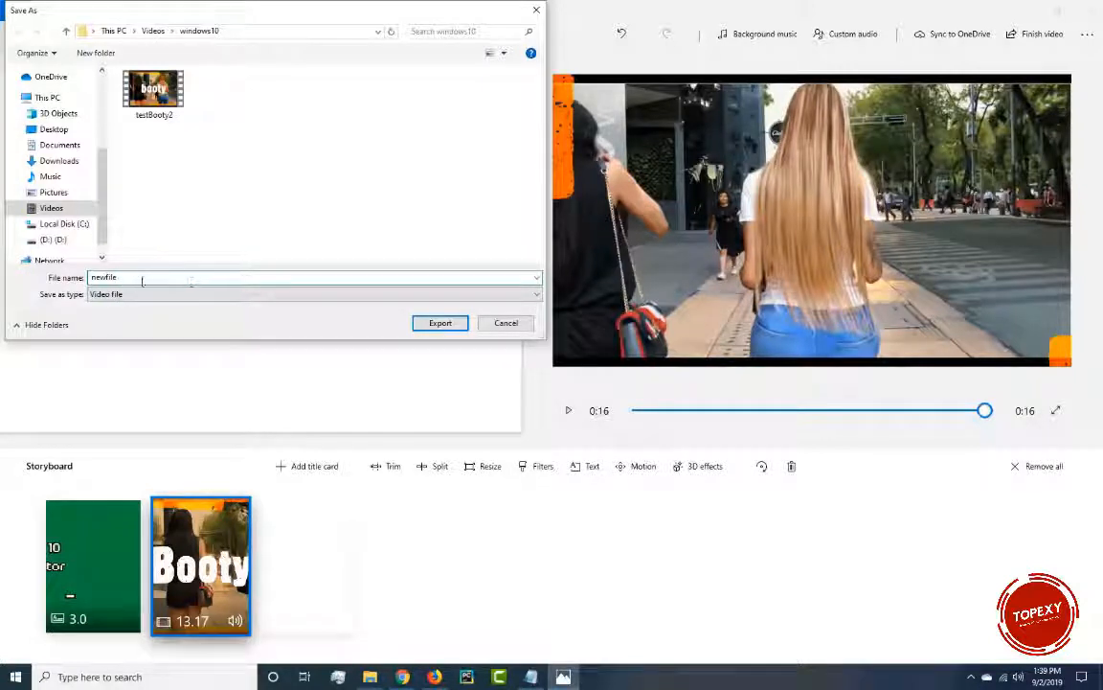
{"action": "double_click", "coordinate": [133, 277]}
{"action": "left_click", "coordinate": [178, 278]}
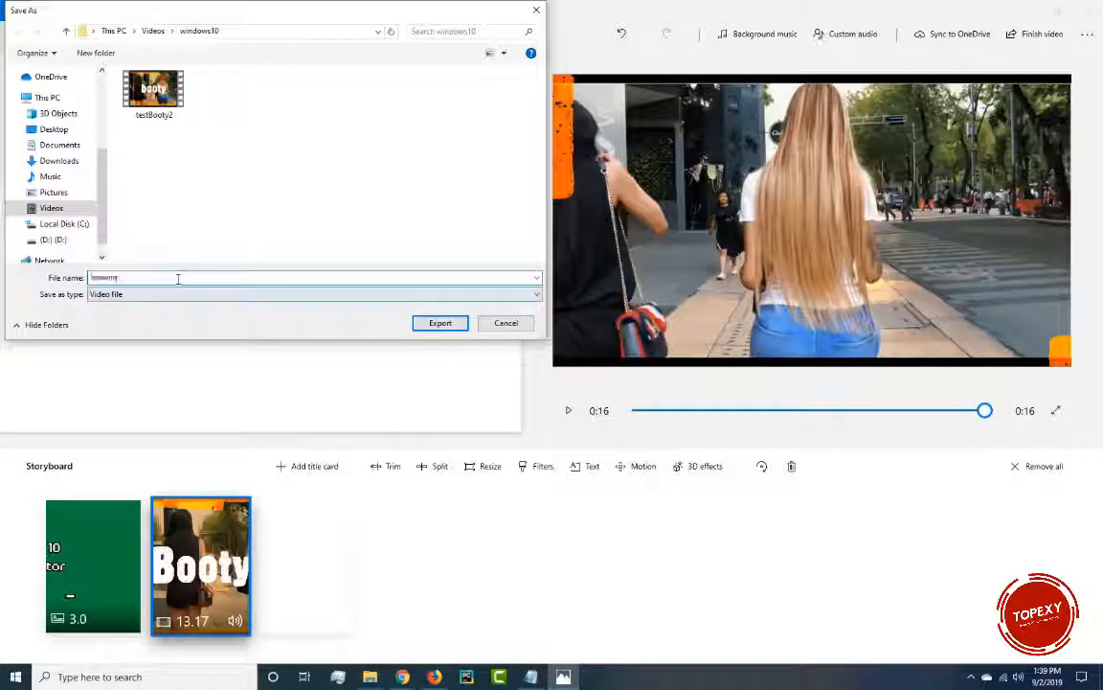
{"action": "left_click", "coordinate": [439, 324]}
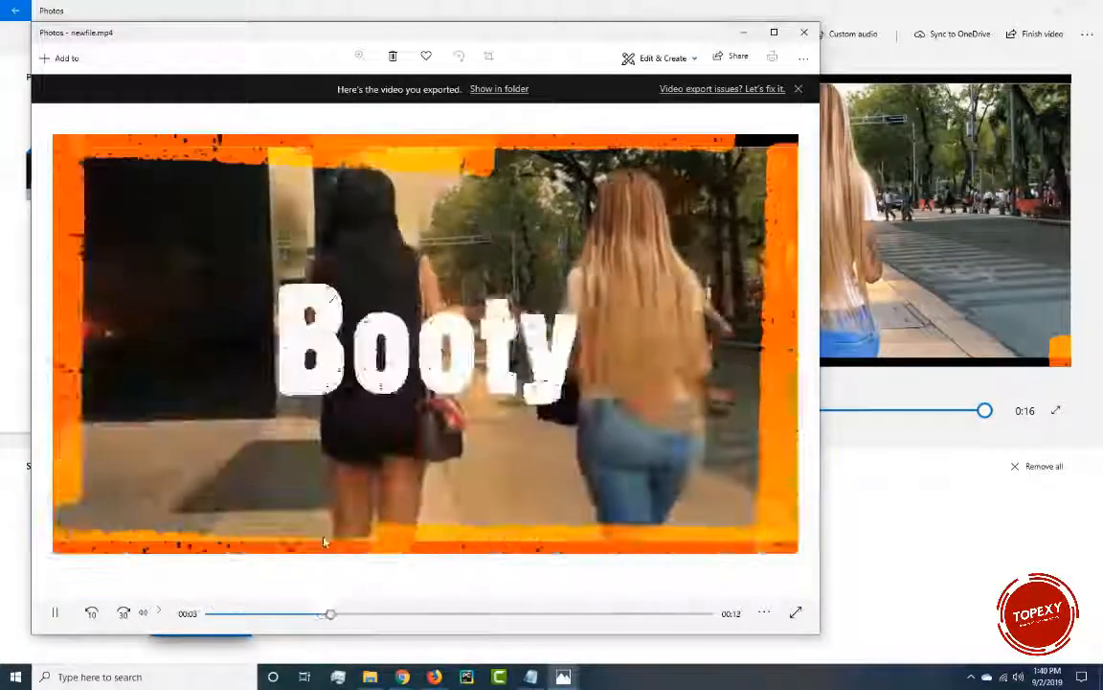
Lower the exported video's playback volume to 44 while watching it, and close both the player and the video editor
{"action": "left_click", "coordinate": [144, 614]}
{"action": "left_click", "coordinate": [182, 571]}
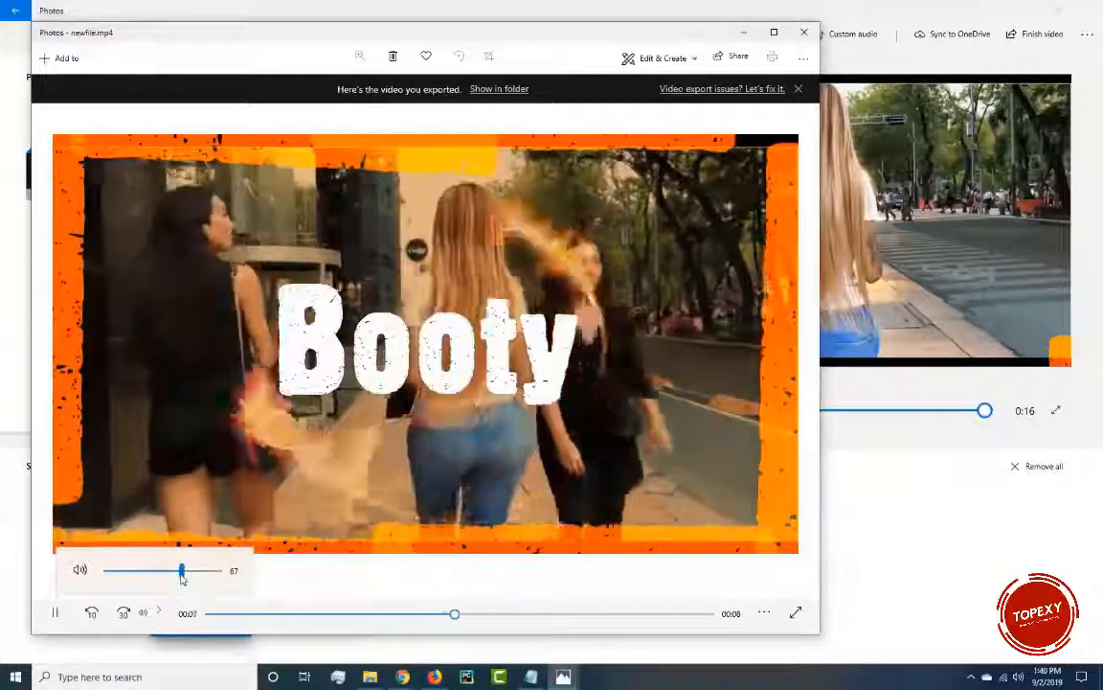
{"action": "left_click_drag", "start_coordinate": [182, 572], "coordinate": [156, 572]}
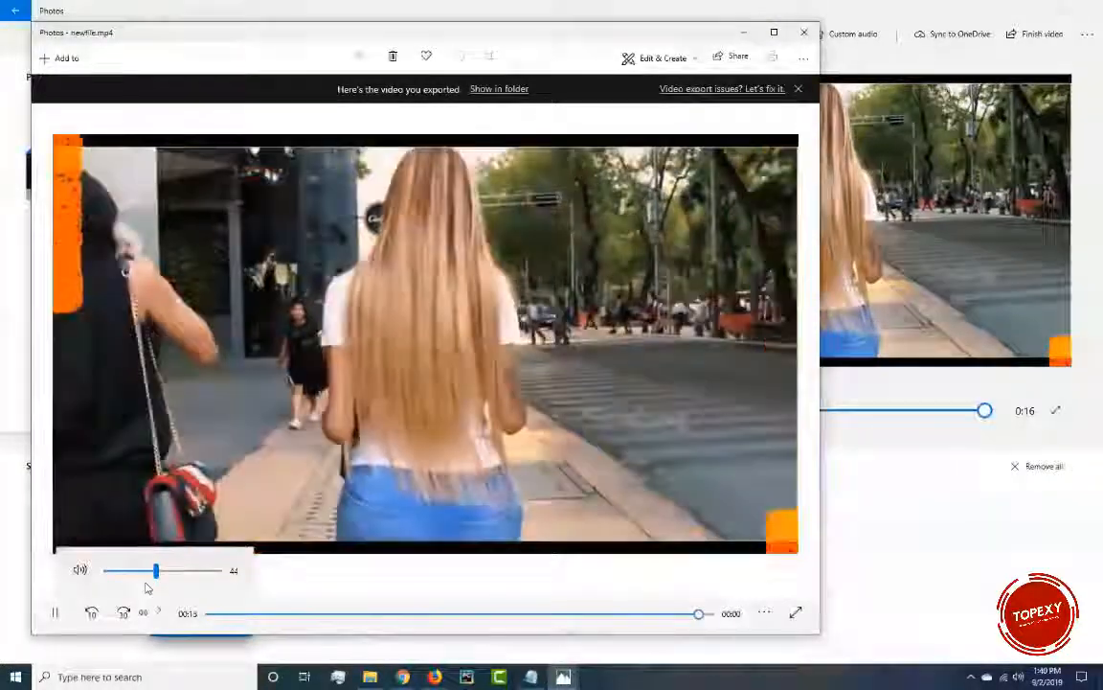
{"action": "left_click", "coordinate": [805, 32]}
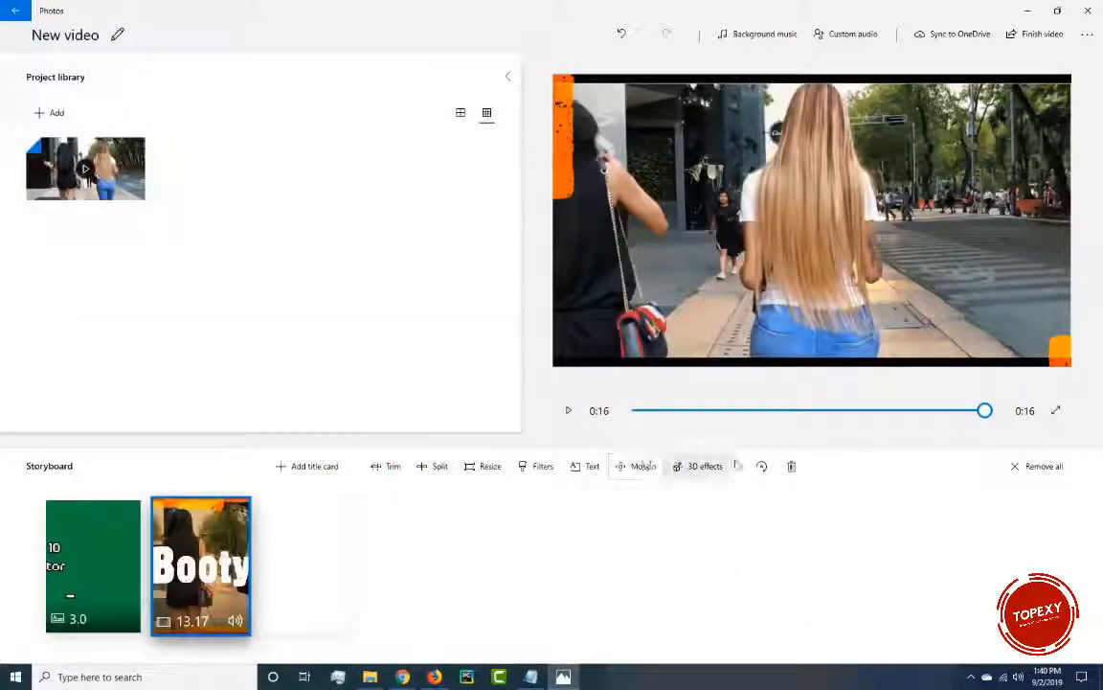
{"action": "left_click", "coordinate": [1094, 10]}
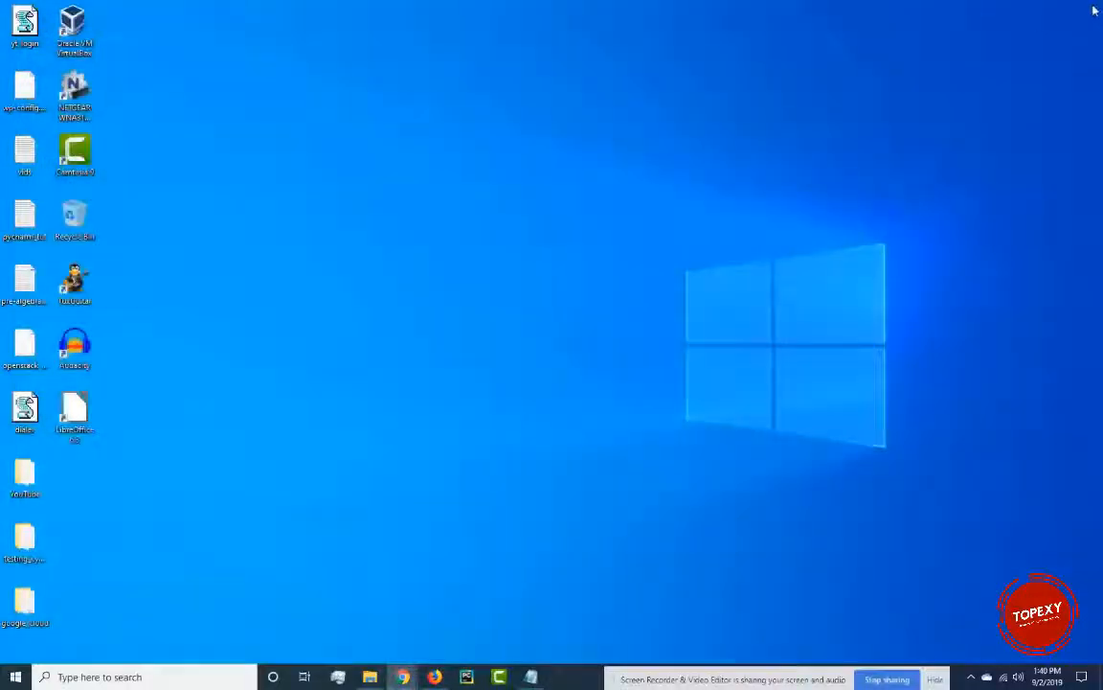